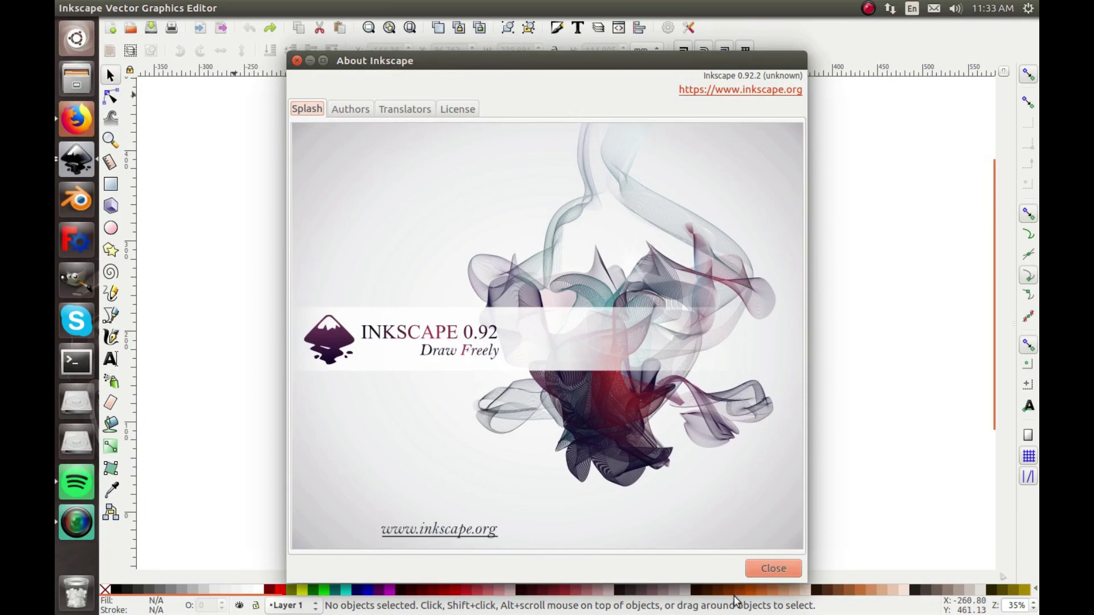
# Step: Close the About window and draw a circle about 66.5 mm in diameter in the upper half of the page
pyautogui.click(769, 569)
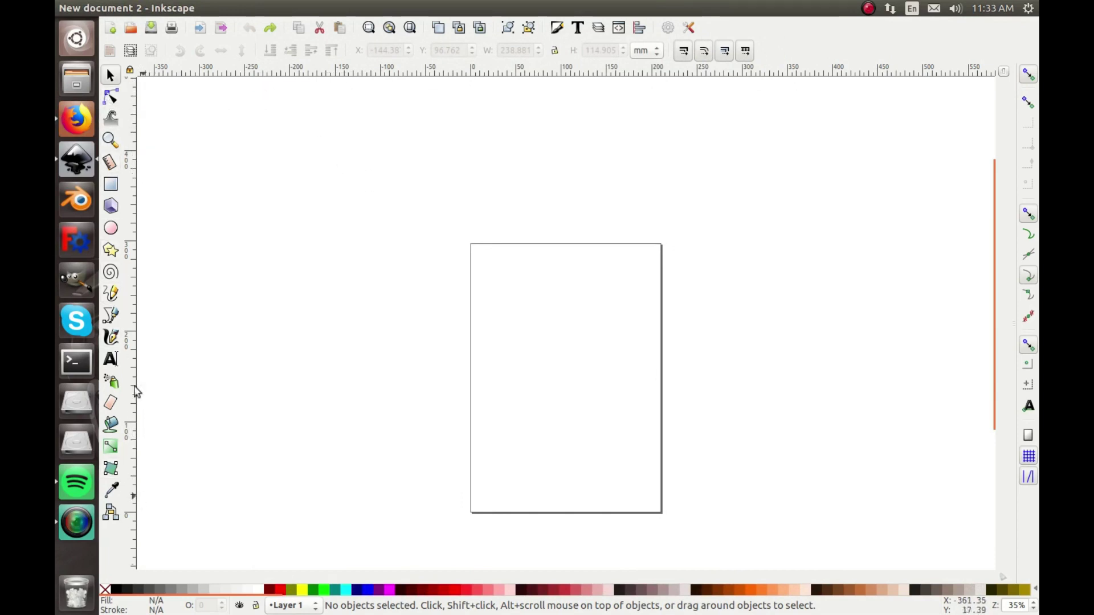
pyautogui.click(111, 97)
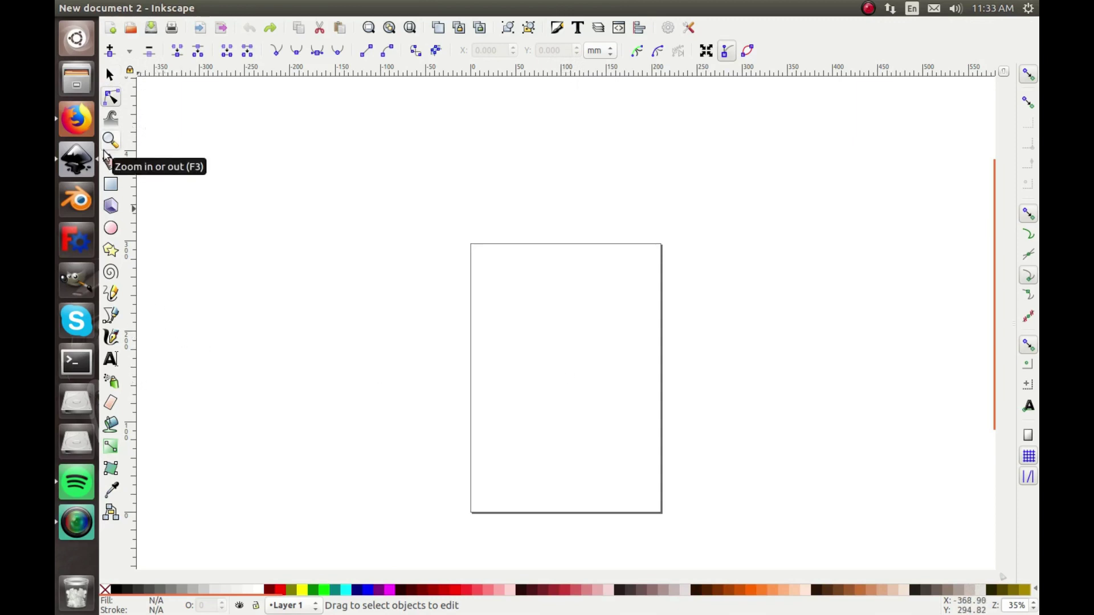
pyautogui.click(112, 229)
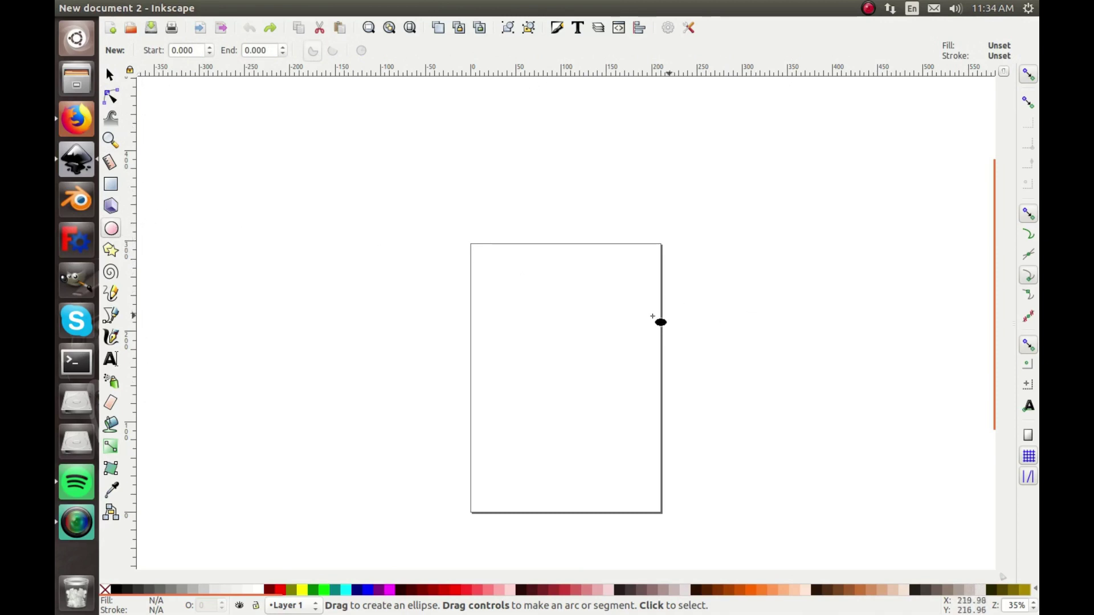
pyautogui.moveTo(531, 284); pyautogui.dragTo(586, 352)
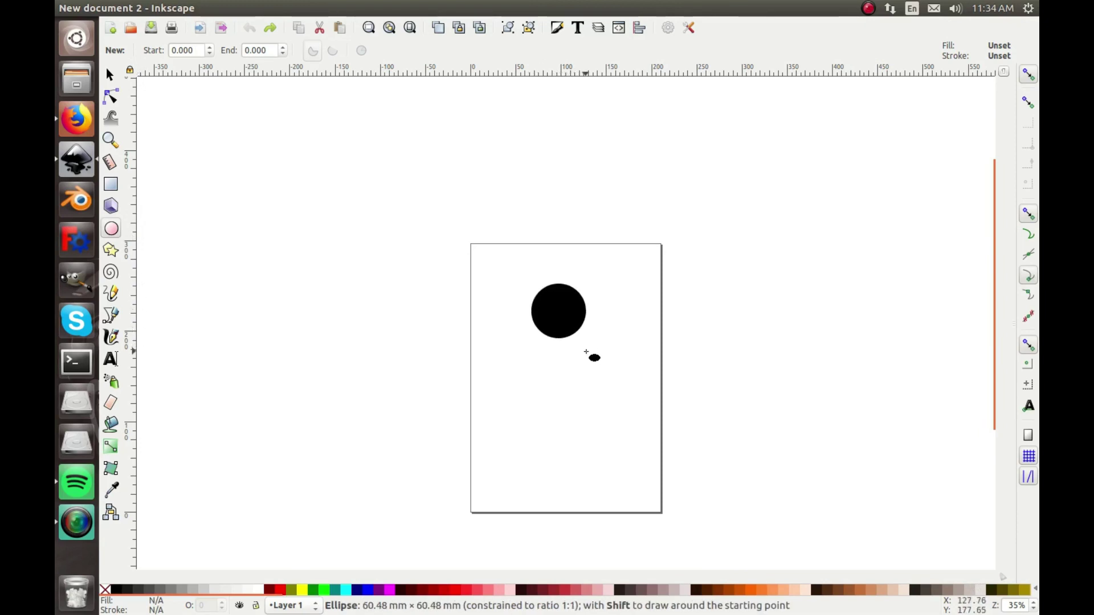
pyautogui.moveTo(586, 352)
pyautogui.mouseDown()
pyautogui.moveTo(661, 308)
pyautogui.moveTo(584, 356)
pyautogui.moveTo(630, 346)
pyautogui.moveTo(610, 357)
pyautogui.moveTo(599, 345)
pyautogui.mouseUp()
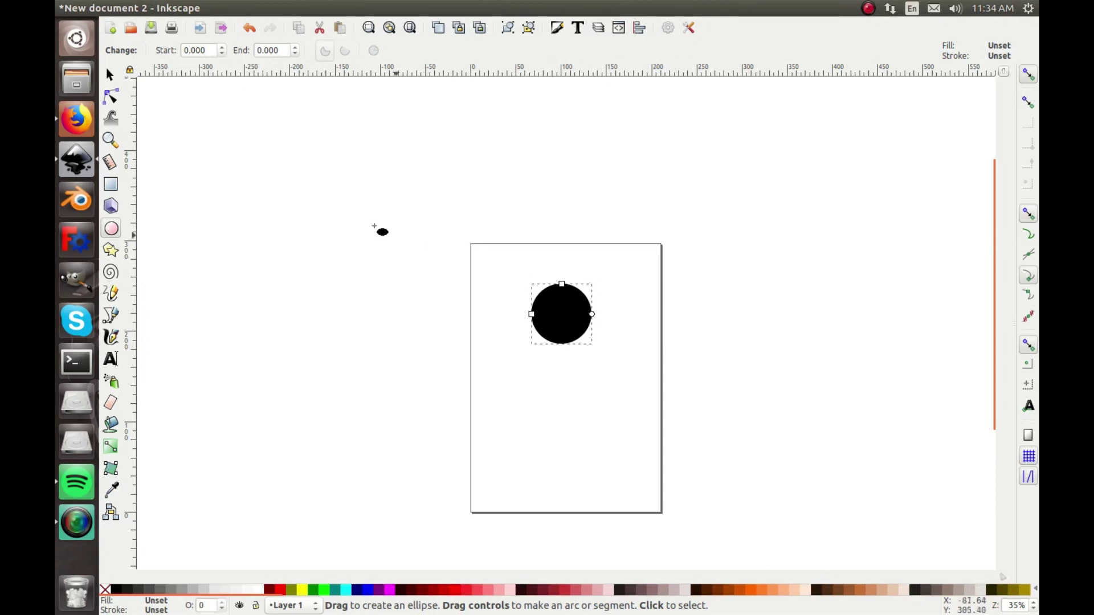
pyautogui.press('s')
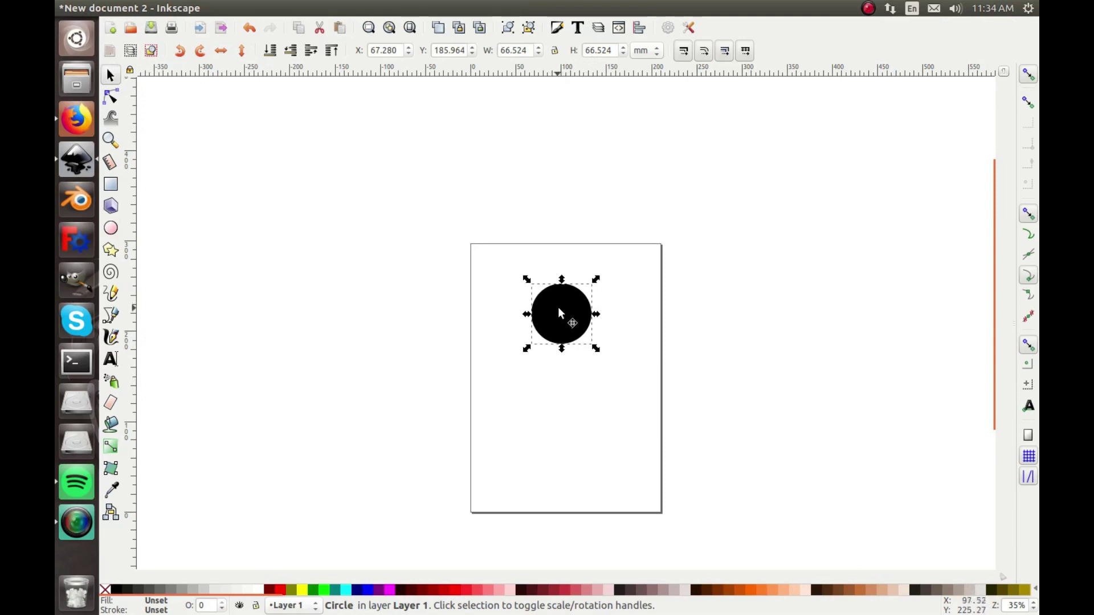
# Step: Convert the circle to a path for node editing
pyautogui.click(113, 98)
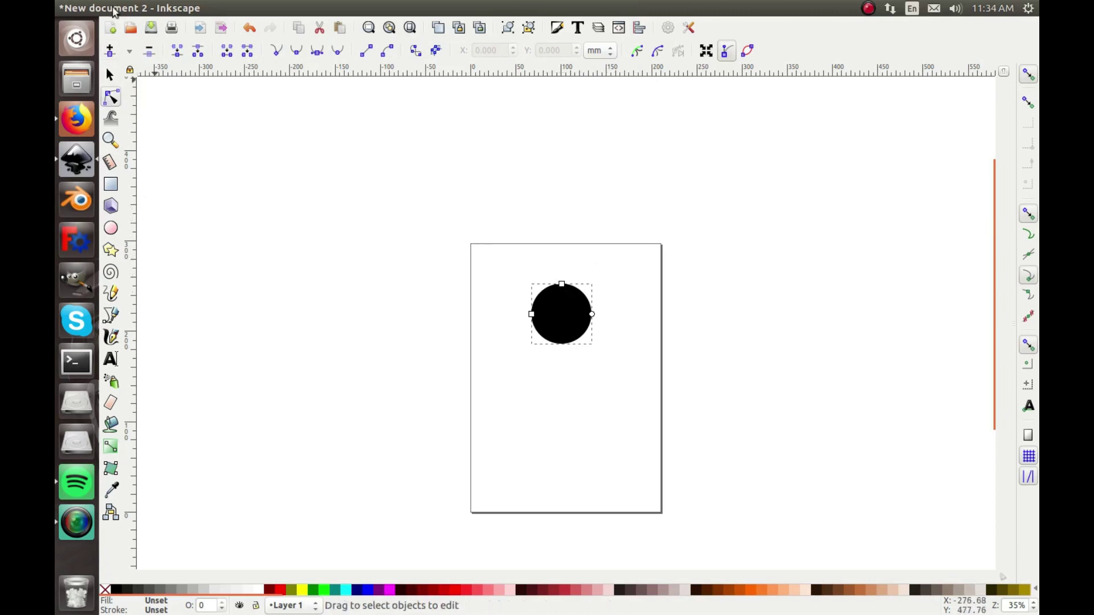
pyautogui.moveTo(115, 10)
pyautogui.click(271, 8)
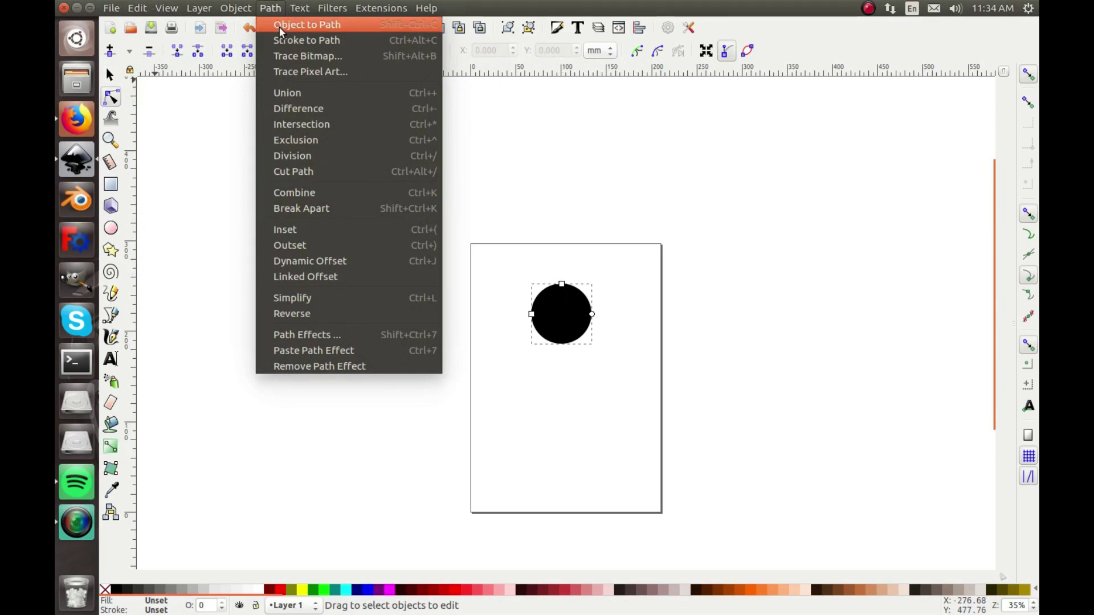
pyautogui.click(281, 28)
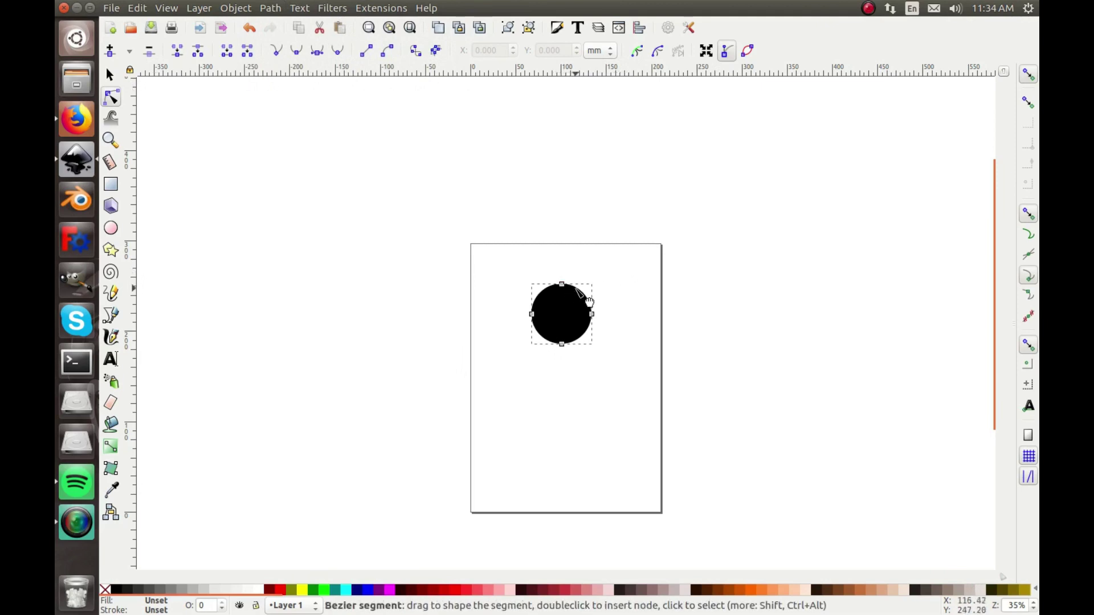
# Step: Bend the path's side segments and adjust the top node's handles to form the crown of a hat shape
pyautogui.moveTo(590, 302); pyautogui.dragTo(542, 346)
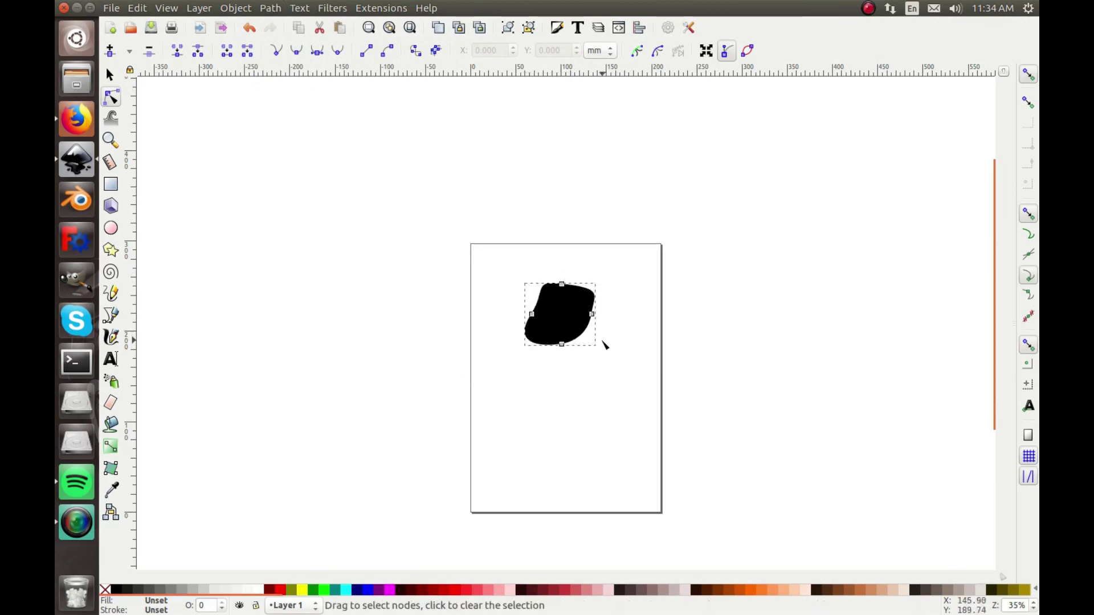
pyautogui.moveTo(593, 342); pyautogui.dragTo(597, 338)
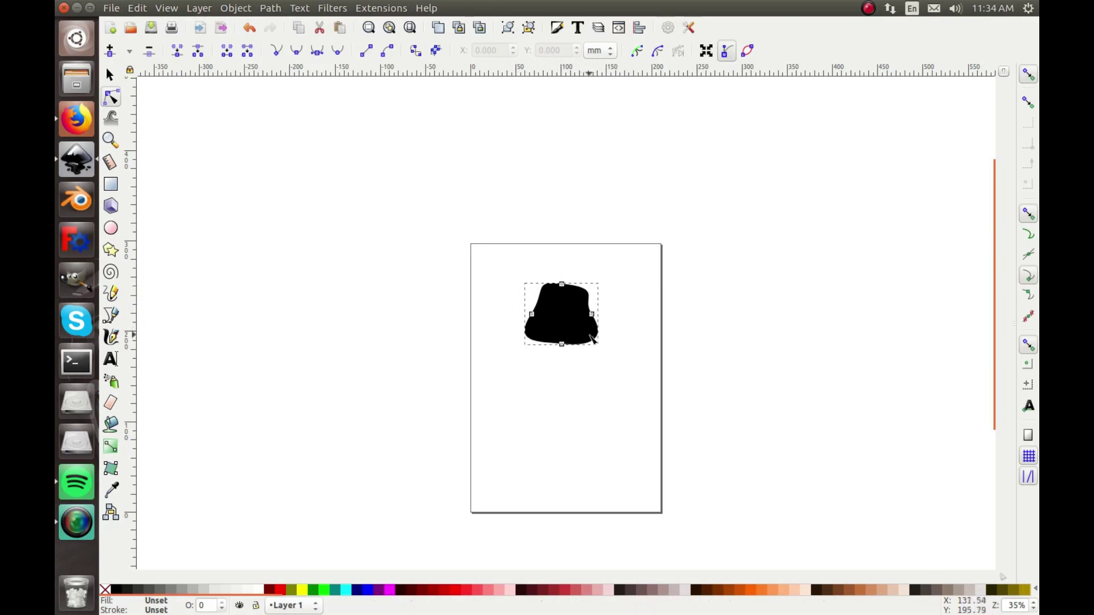
pyautogui.click(593, 316)
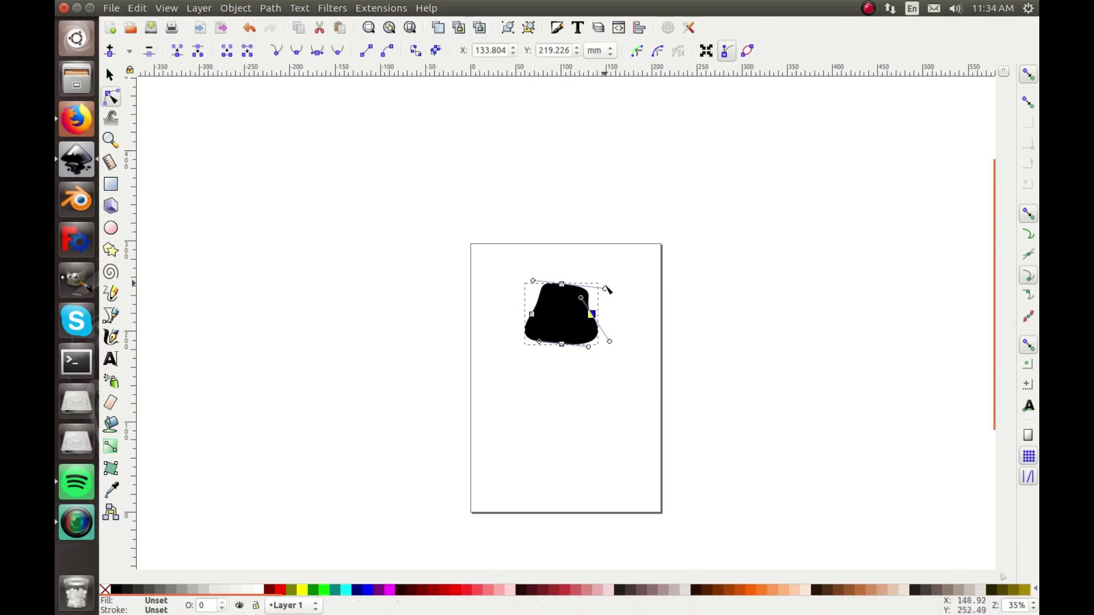
pyautogui.moveTo(606, 290); pyautogui.dragTo(621, 271)
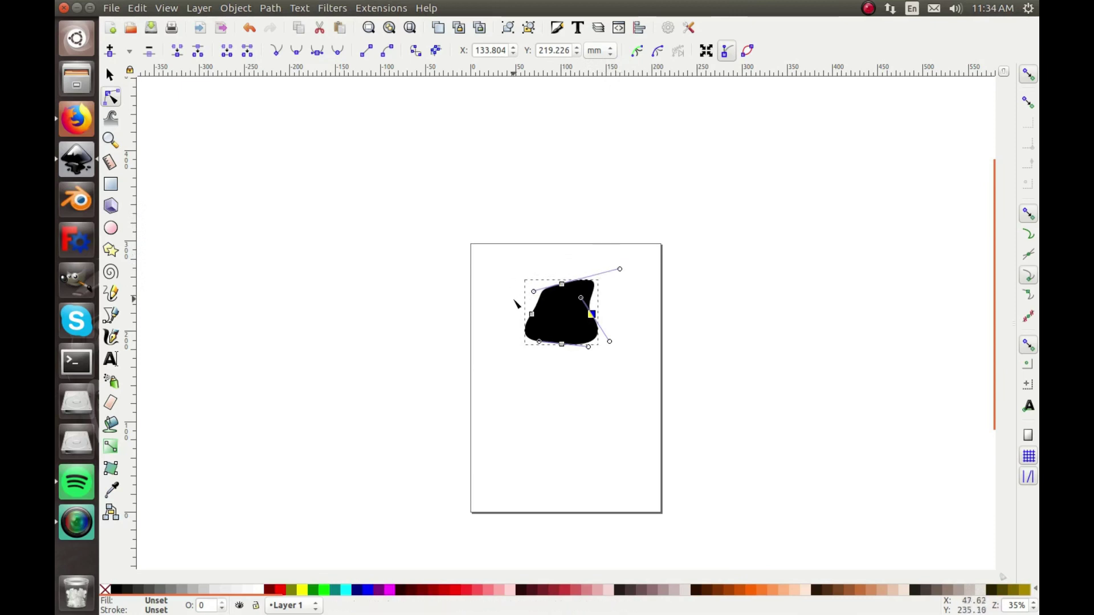
pyautogui.moveTo(533, 292); pyautogui.dragTo(516, 273)
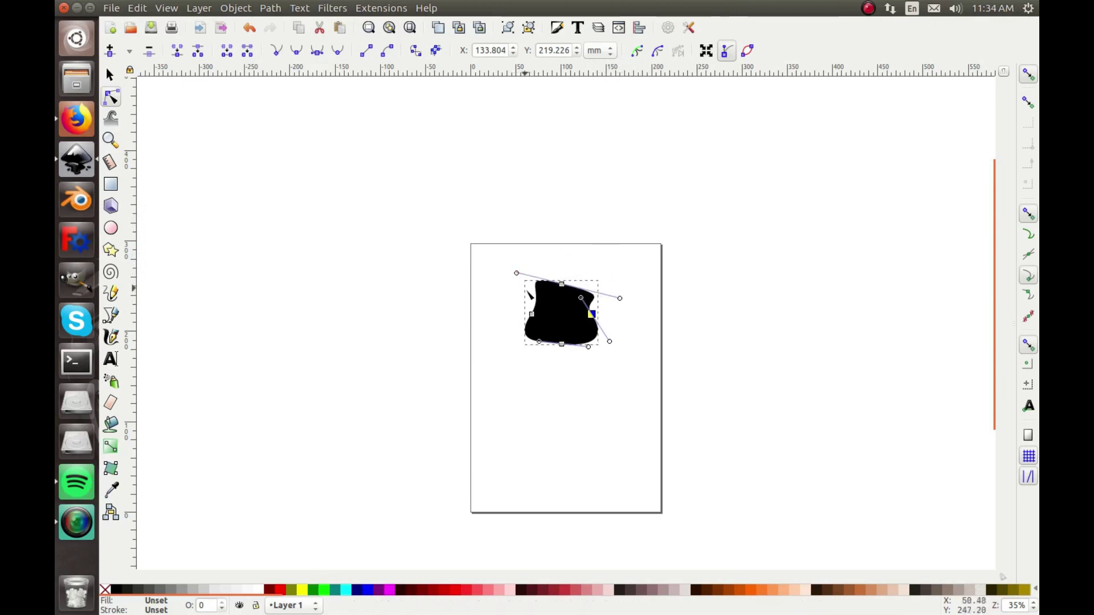
# Step: Pull the lower handles of the left and right side nodes outward to form a wide hat brim
pyautogui.click(532, 314)
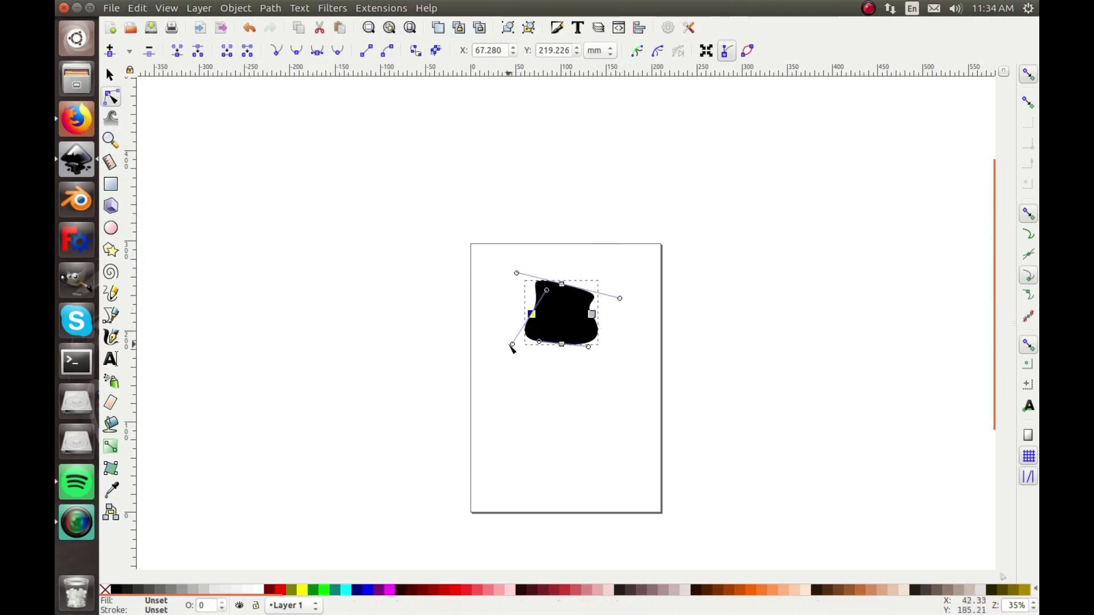
pyautogui.moveTo(512, 345); pyautogui.dragTo(490, 315)
pyautogui.click(591, 314)
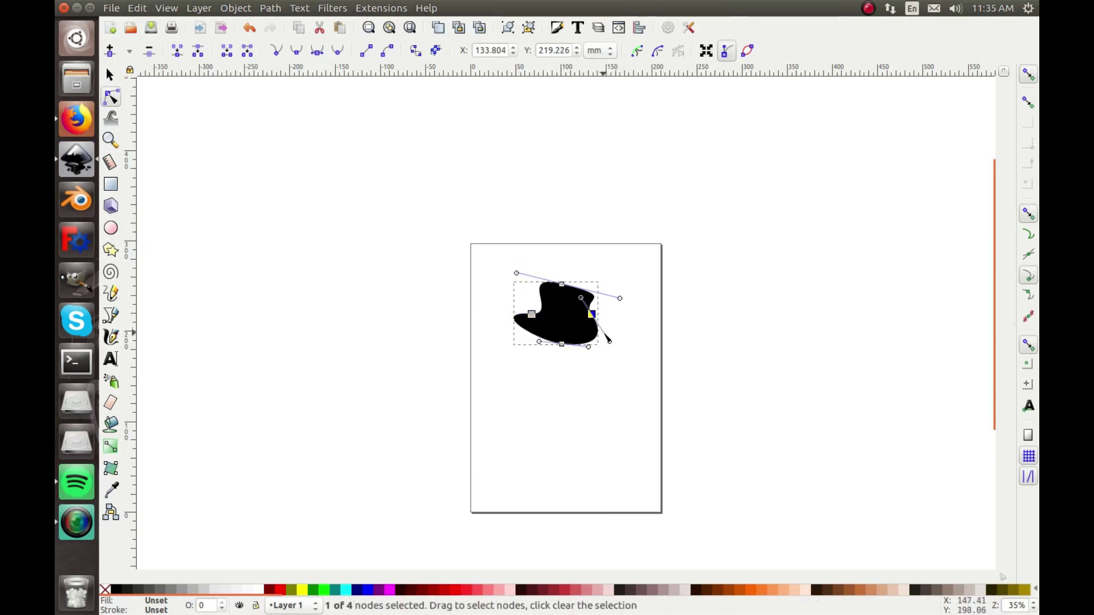
pyautogui.moveTo(609, 341); pyautogui.dragTo(658, 327)
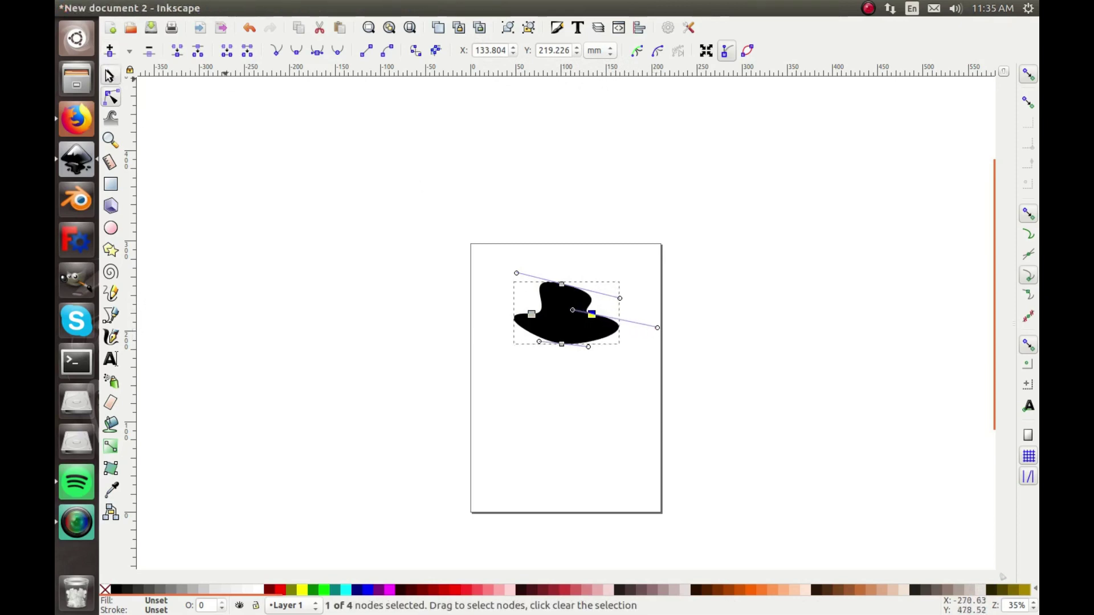
# Step: Move the hat-shaped path slightly down and to the left, and delete it
pyautogui.click(110, 75)
pyautogui.click(709, 359)
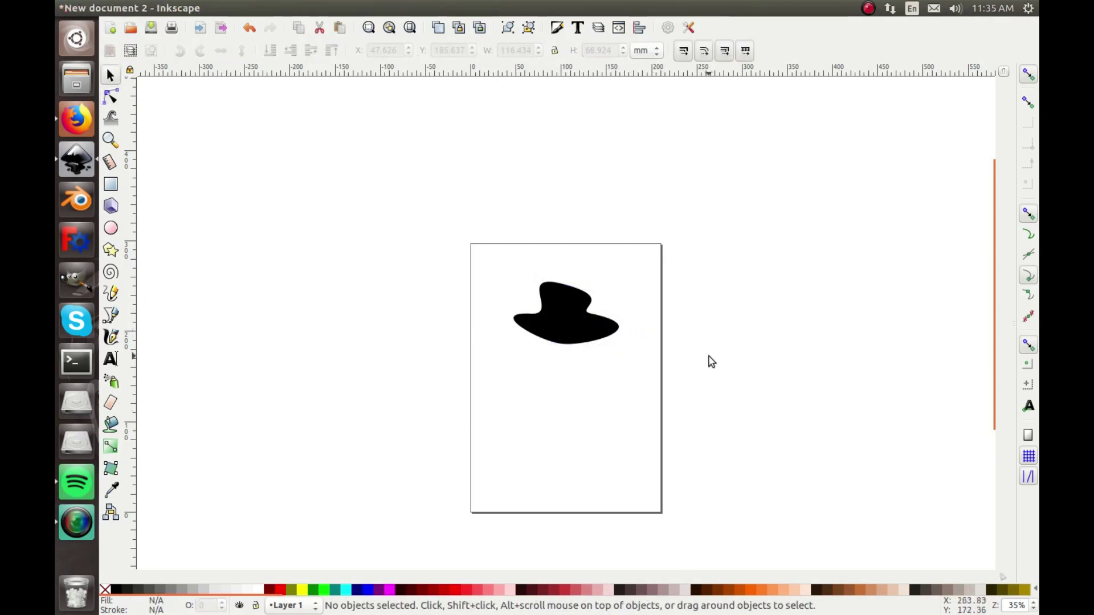
pyautogui.click(557, 318)
pyautogui.moveTo(562, 321); pyautogui.dragTo(557, 318)
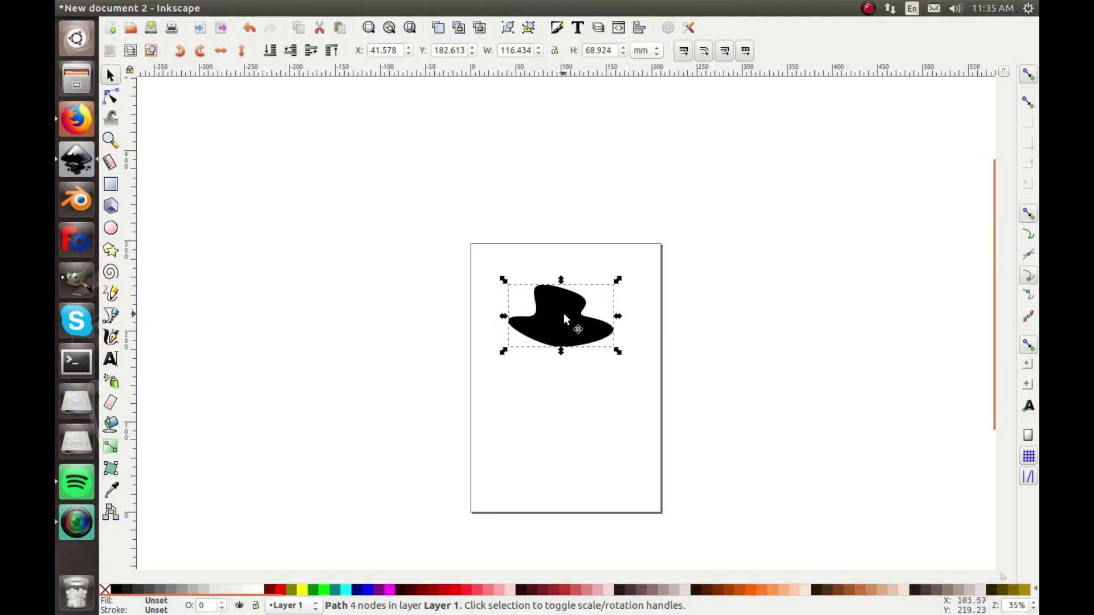
pyautogui.press('Delete')
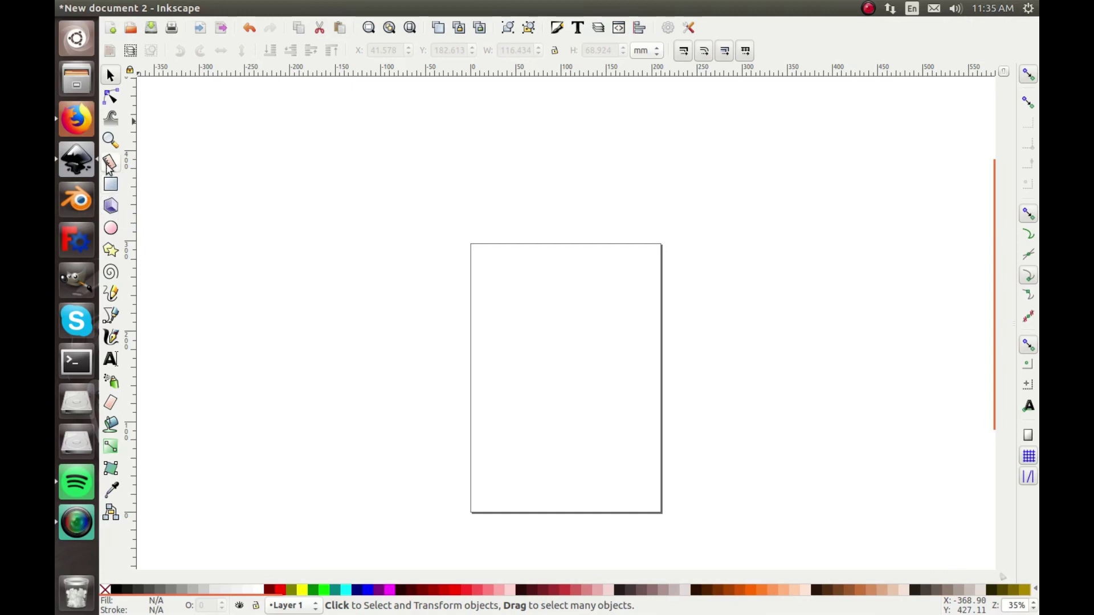
# Step: Draw a new circle on the page and push it toward the upper right with the Tweak tool's move mode
pyautogui.click(111, 228)
pyautogui.moveTo(503, 314); pyautogui.dragTo(556, 366)
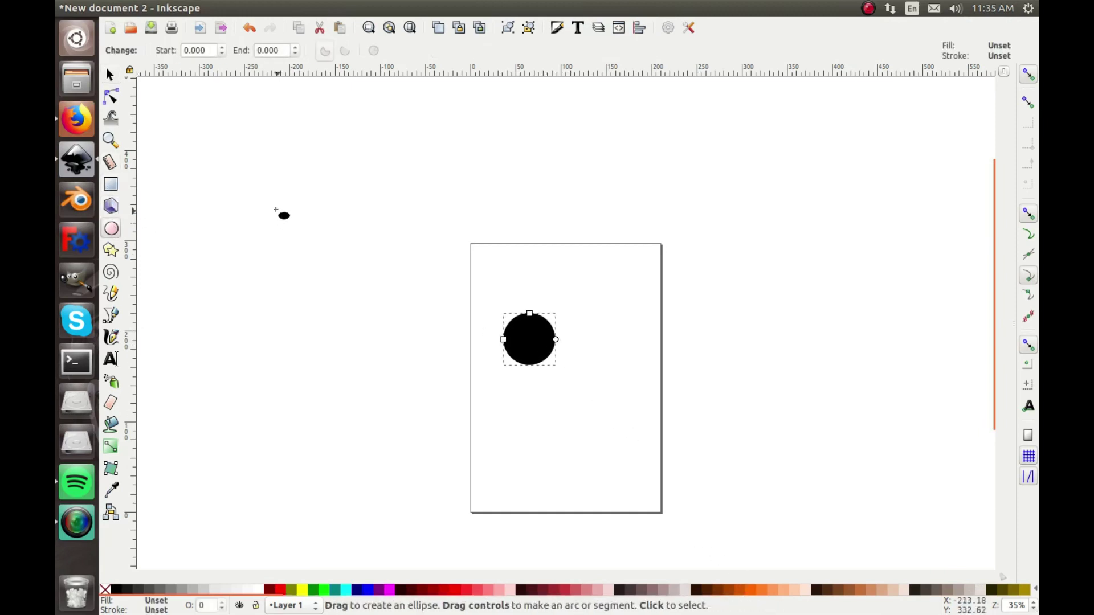
pyautogui.click(112, 119)
pyautogui.moveTo(538, 351)
pyautogui.mouseDown()
pyautogui.moveTo(557, 329)
pyautogui.moveTo(540, 347)
pyautogui.mouseUp()
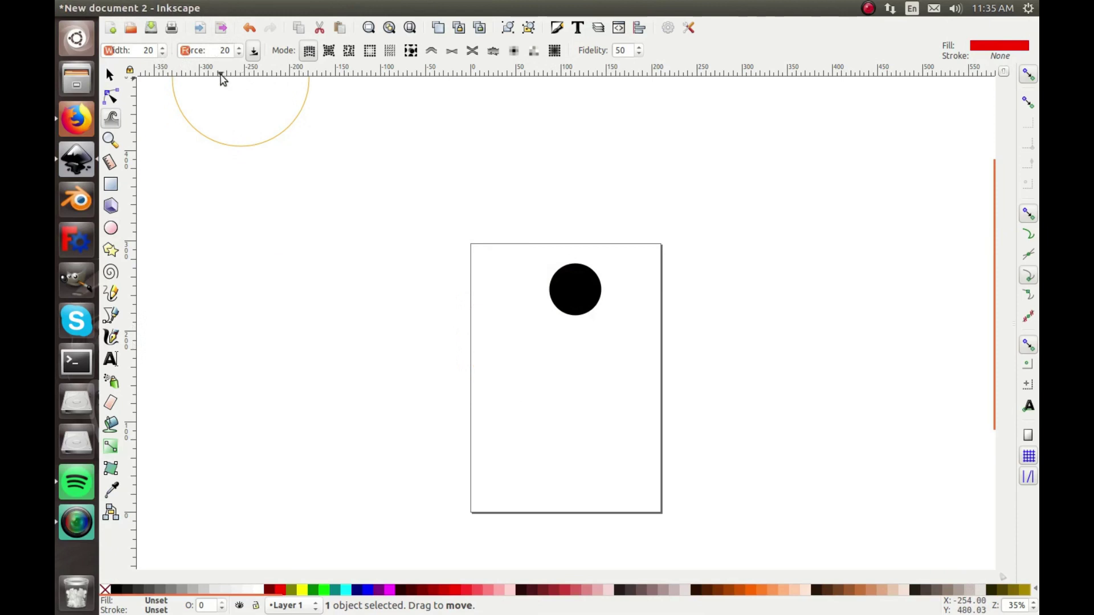
pyautogui.scroll(11, 163, 52)
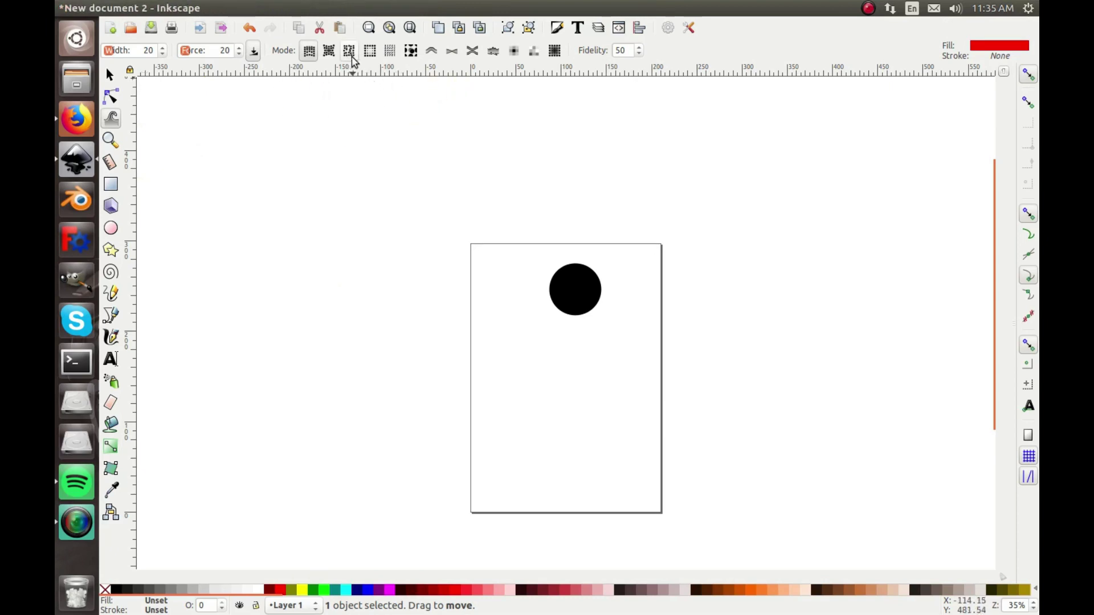
# Step: Shift the circle down and to the right with the Tweak tool's move-in mode and select its color paint mode
pyautogui.click(390, 50)
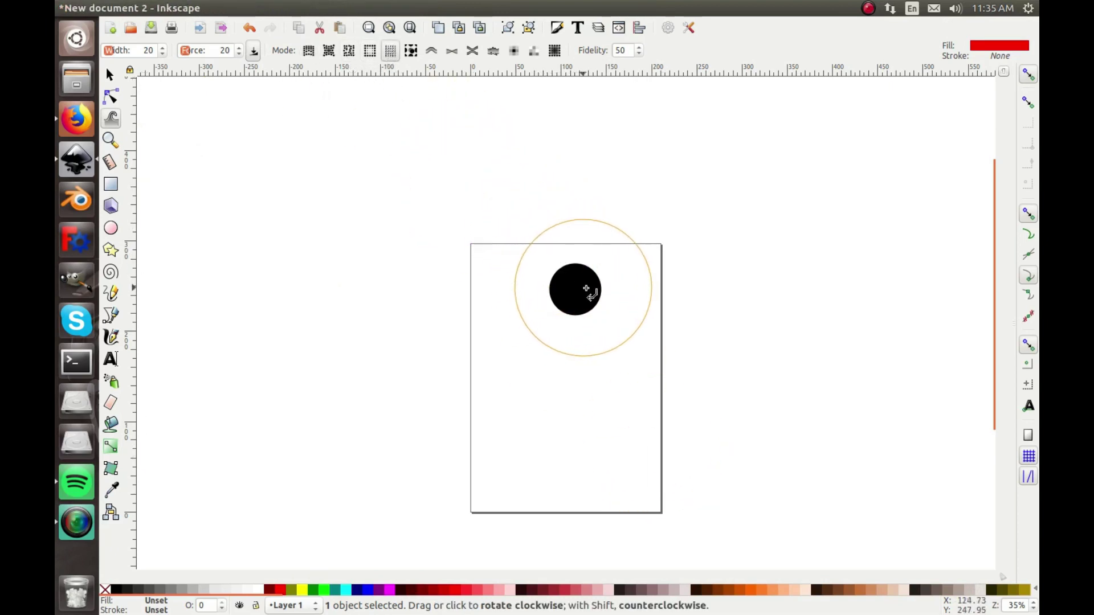
pyautogui.click(329, 50)
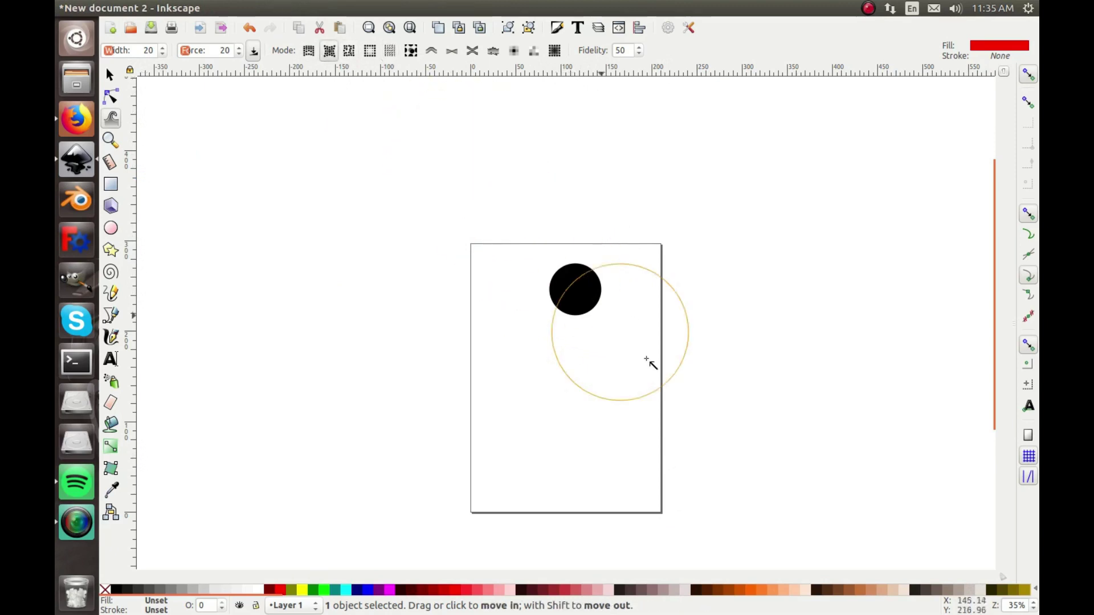
pyautogui.moveTo(621, 325)
pyautogui.mouseDown()
pyautogui.moveTo(591, 304)
pyautogui.moveTo(612, 332)
pyautogui.moveTo(635, 324)
pyautogui.moveTo(646, 296)
pyautogui.moveTo(600, 278)
pyautogui.moveTo(559, 323)
pyautogui.moveTo(624, 324)
pyautogui.moveTo(605, 294)
pyautogui.moveTo(559, 331)
pyautogui.moveTo(628, 359)
pyautogui.mouseUp()
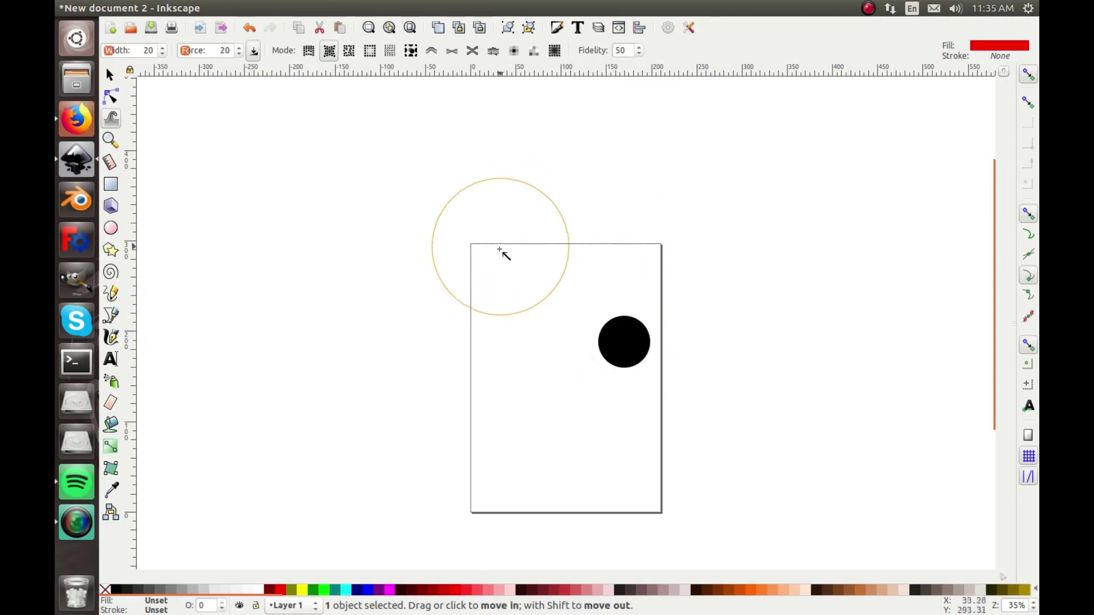
pyautogui.moveTo(640, 435)
pyautogui.mouseDown()
pyautogui.moveTo(640, 367)
pyautogui.moveTo(593, 384)
pyautogui.mouseUp()
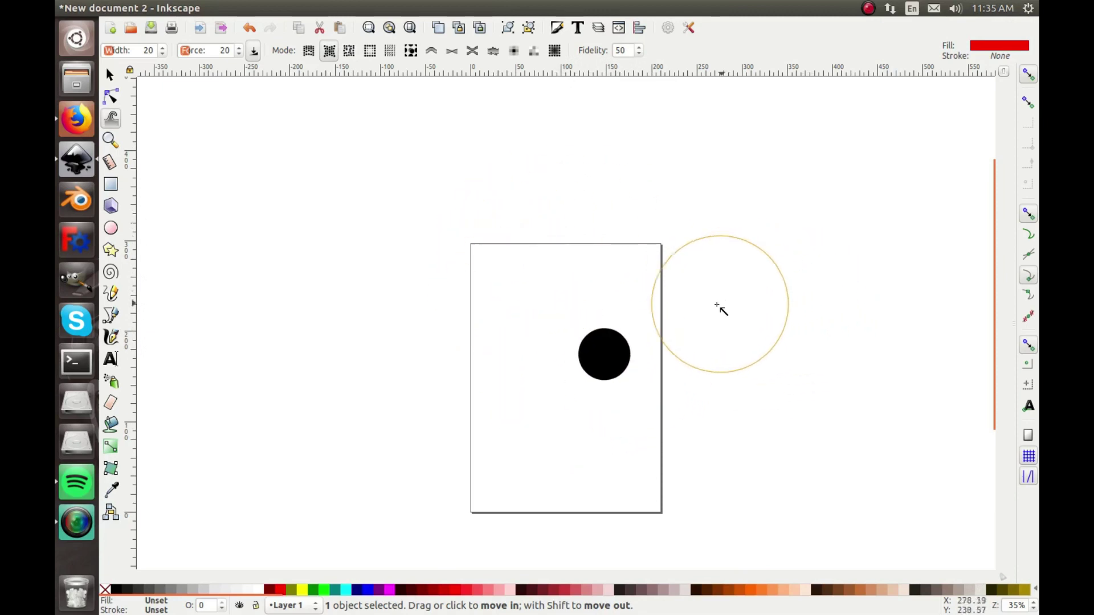
pyautogui.click(514, 51)
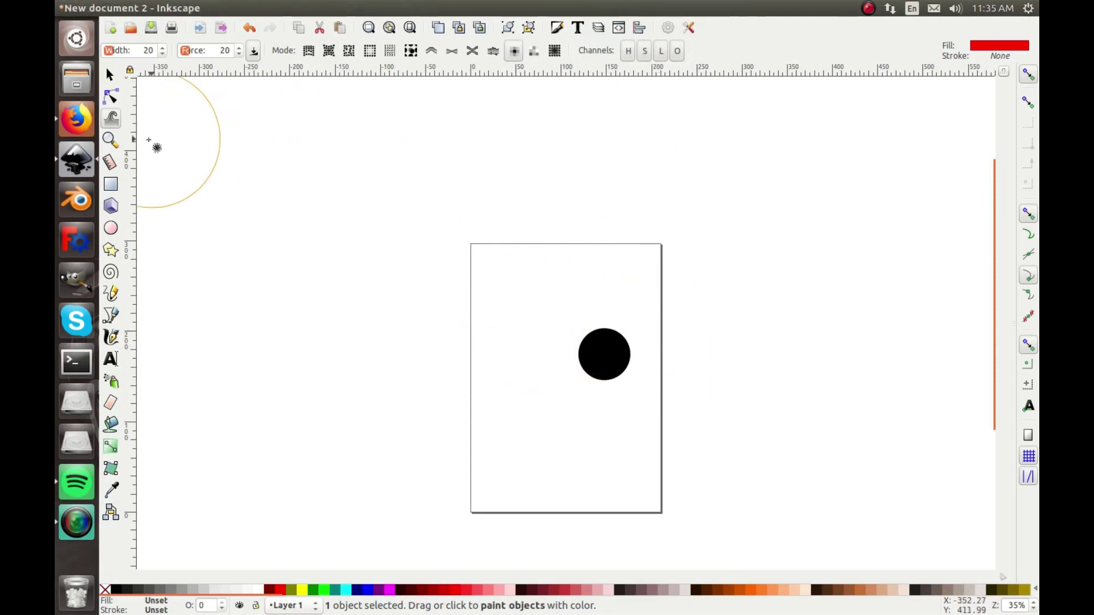
# Step: Zoom in on the circle to 140% with the Zoom tool and zoom back out to 35%
pyautogui.click(110, 139)
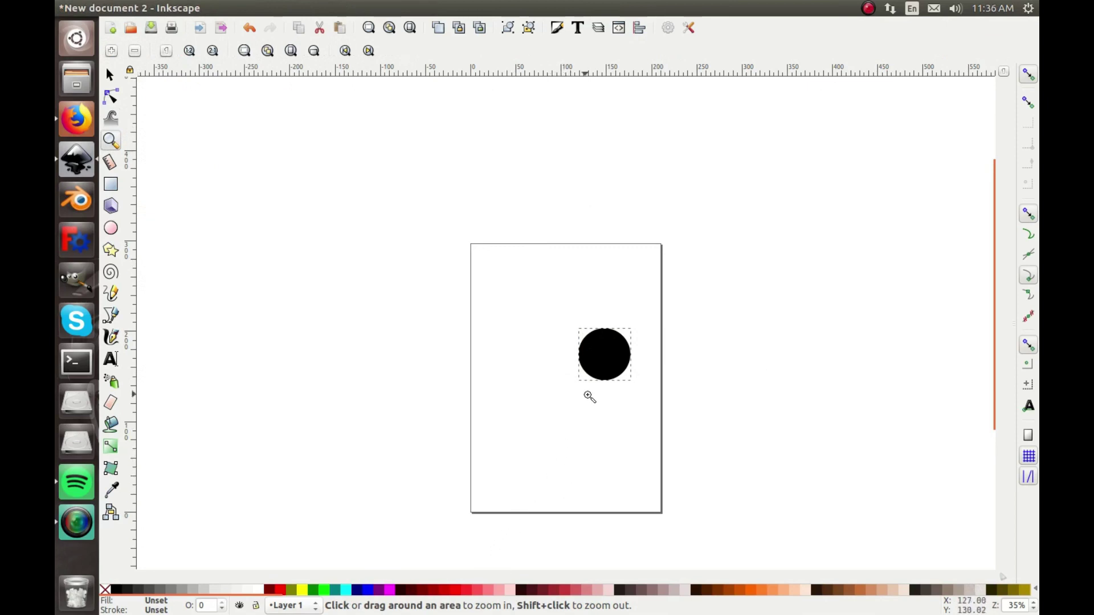
pyautogui.click(596, 354)
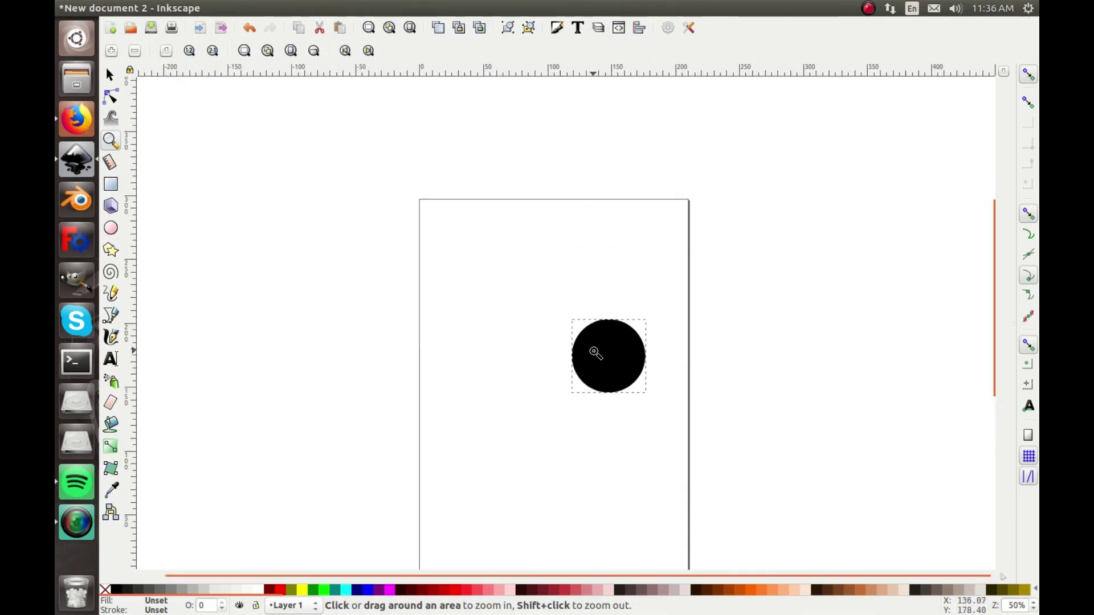
pyautogui.click(596, 354)
pyautogui.click(596, 354)
pyautogui.click(596, 354)
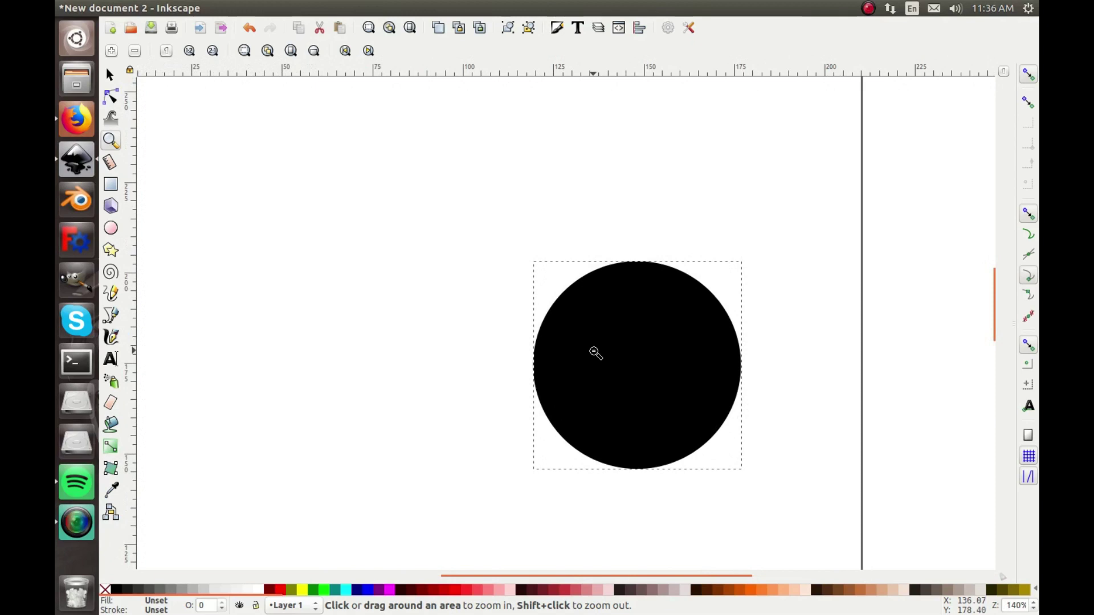
pyautogui.keyDown('shift'); pyautogui.click(596, 354); pyautogui.keyUp('shift')
pyautogui.keyDown('shift'); pyautogui.click(596, 354); pyautogui.keyUp('shift')
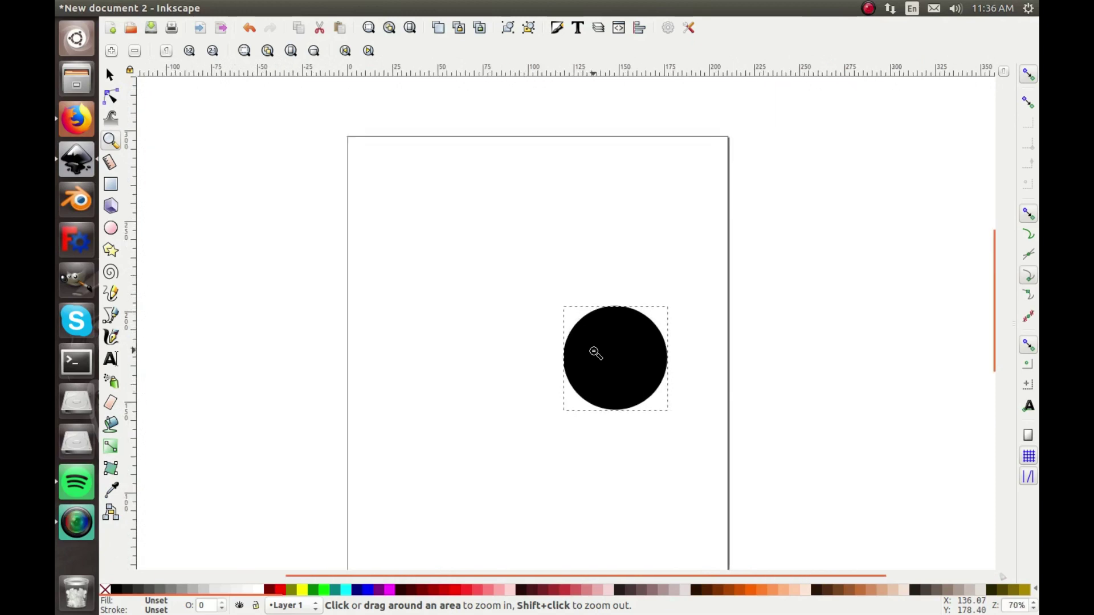
pyautogui.keyDown('shift'); pyautogui.click(596, 354); pyautogui.keyUp('shift')
pyautogui.keyDown('shift'); pyautogui.click(596, 354); pyautogui.keyUp('shift')
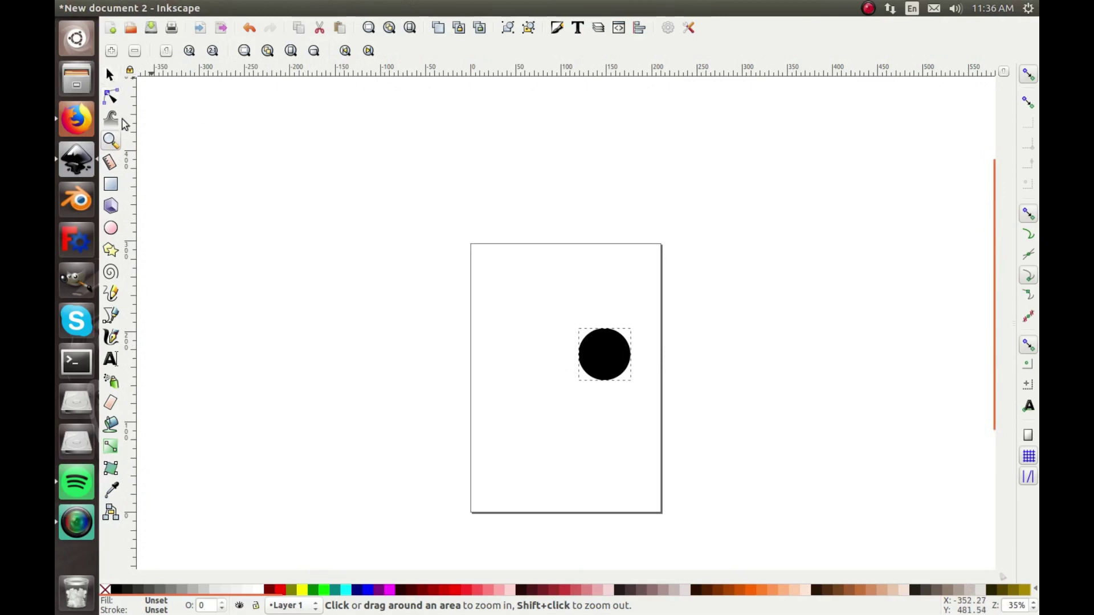
# Step: Measure from the page's lower-left corner to the circle's upper edge, then to a point left of the page
pyautogui.click(111, 162)
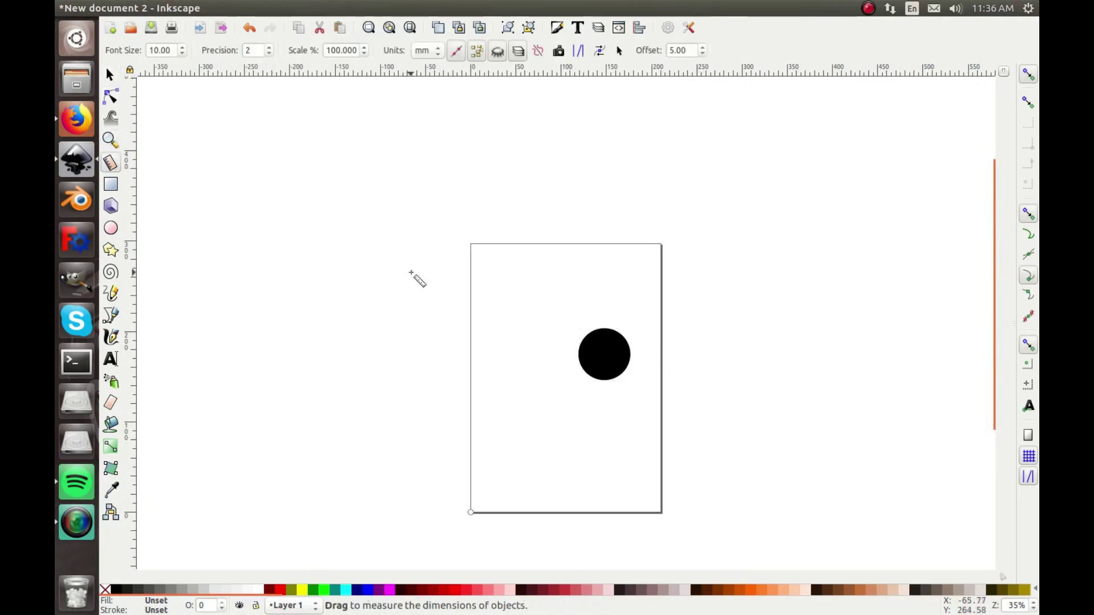
pyautogui.scroll(5, 610, 328)
pyautogui.scroll(-2, 615, 350)
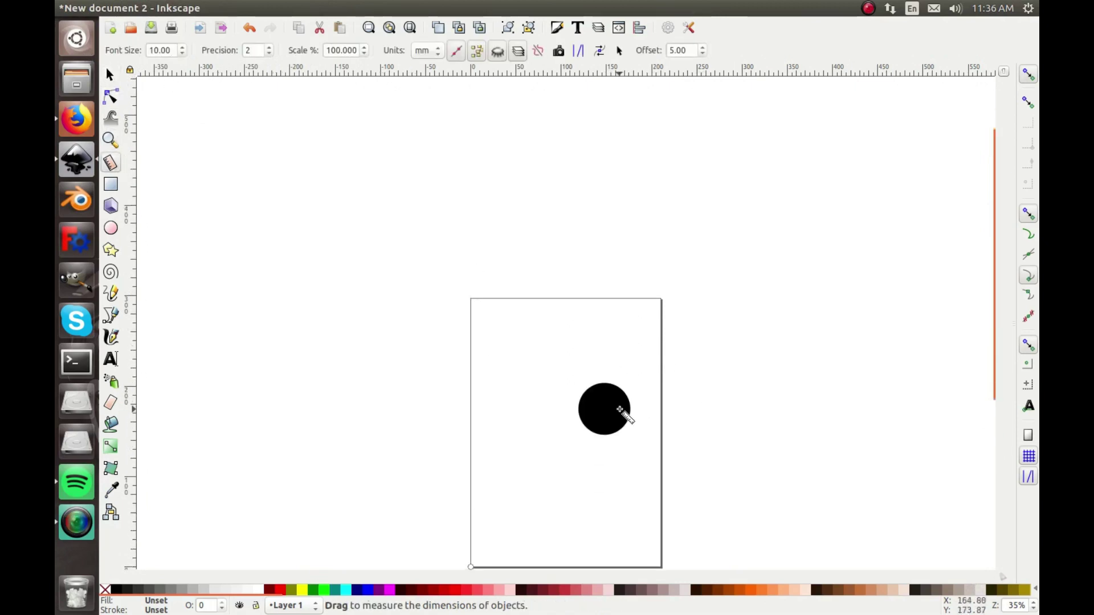
pyautogui.click(616, 385)
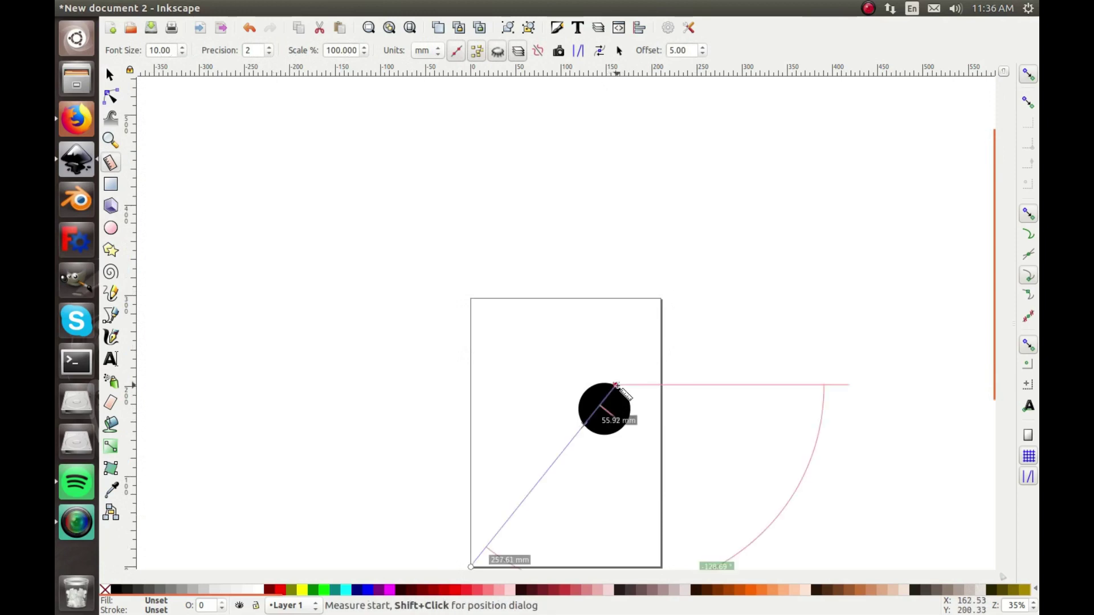
pyautogui.moveTo(616, 386); pyautogui.dragTo(325, 488)
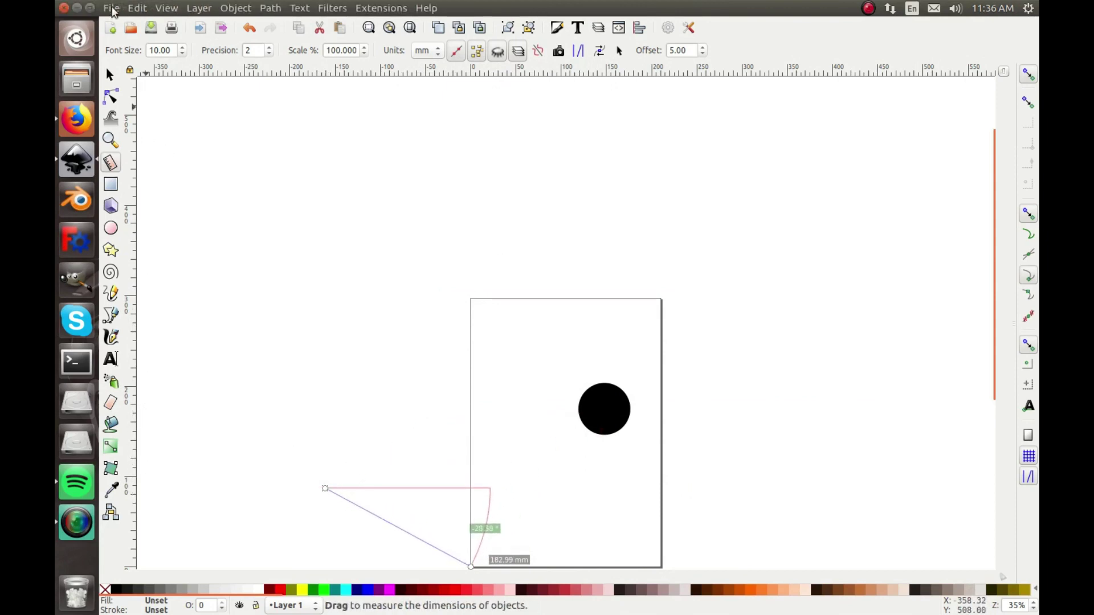
# Step: Draw a square about 33 mm wide just outside the page's upper-left corner and delete it
pyautogui.click(112, 185)
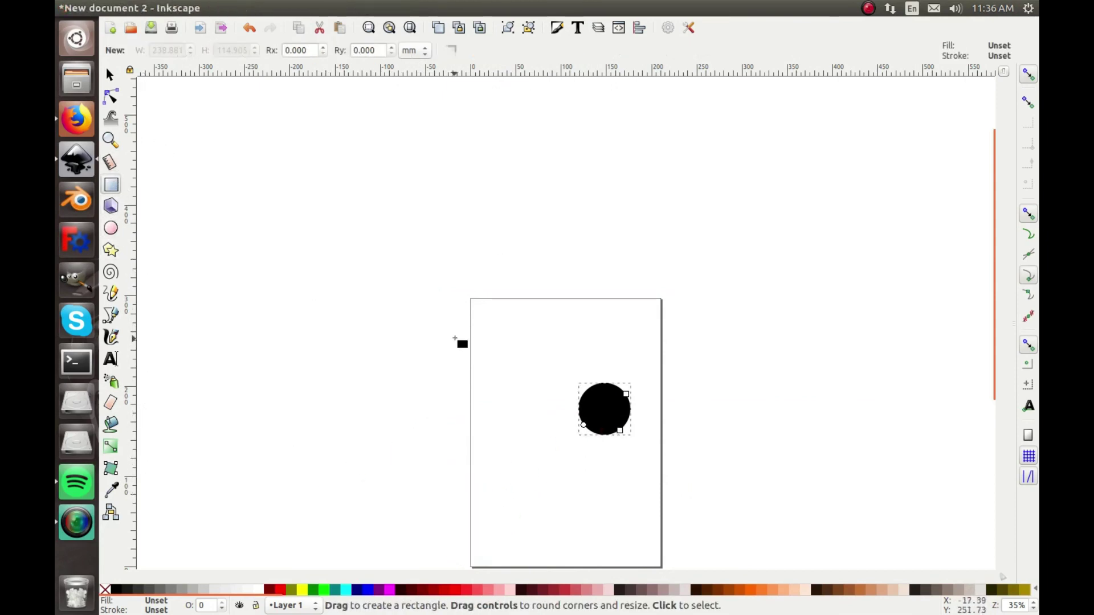
pyautogui.moveTo(426, 267); pyautogui.dragTo(457, 298)
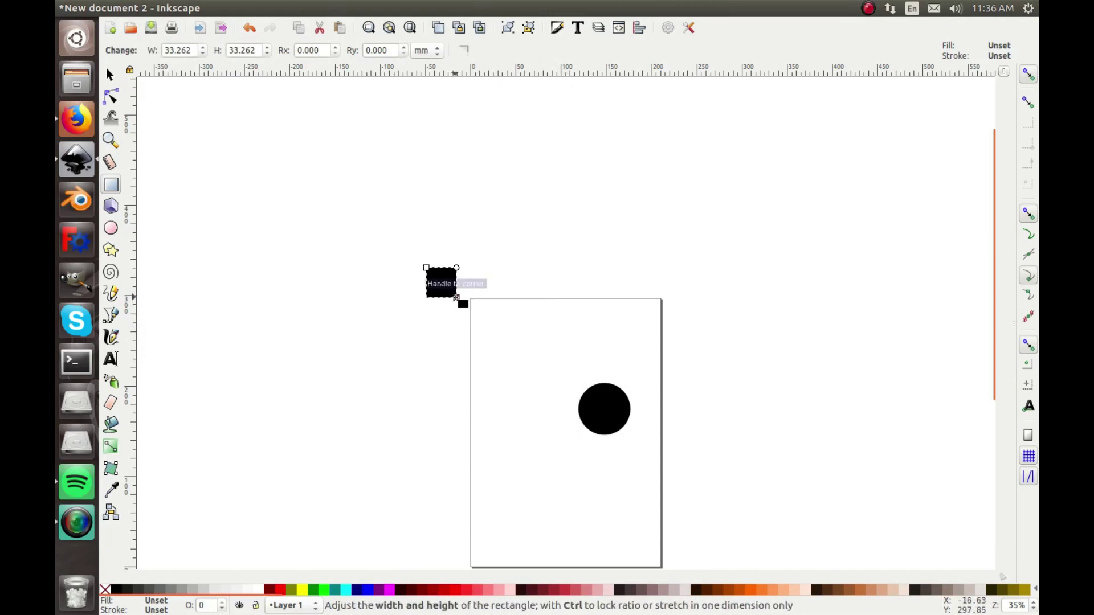
pyautogui.press('Delete')
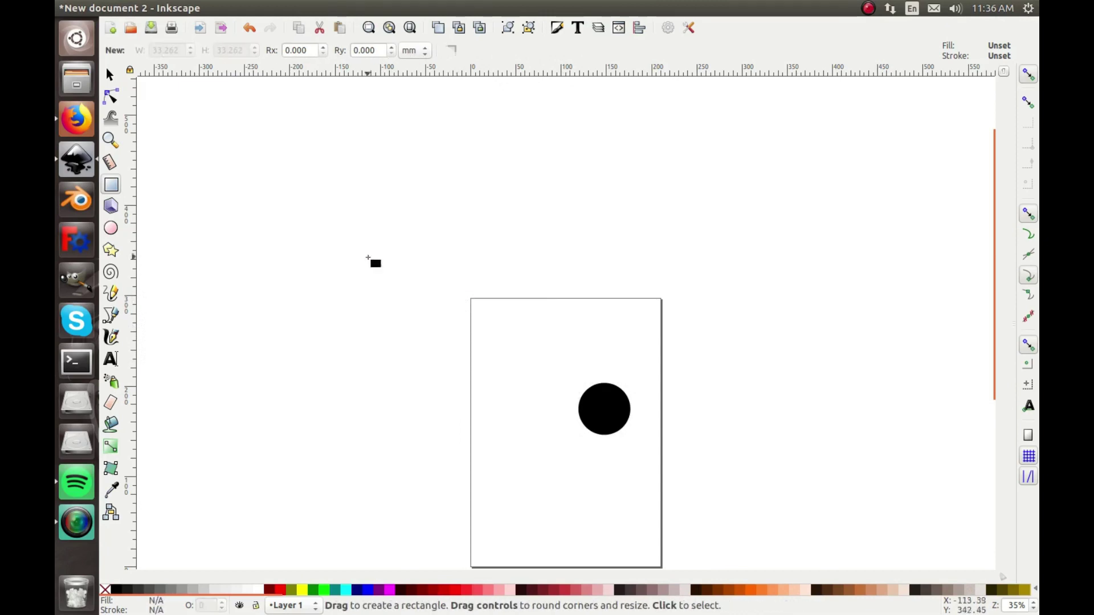
# Step: Draw a 3D box about 438 by 527 mm to the upper left of the page and delete it
pyautogui.click(112, 229)
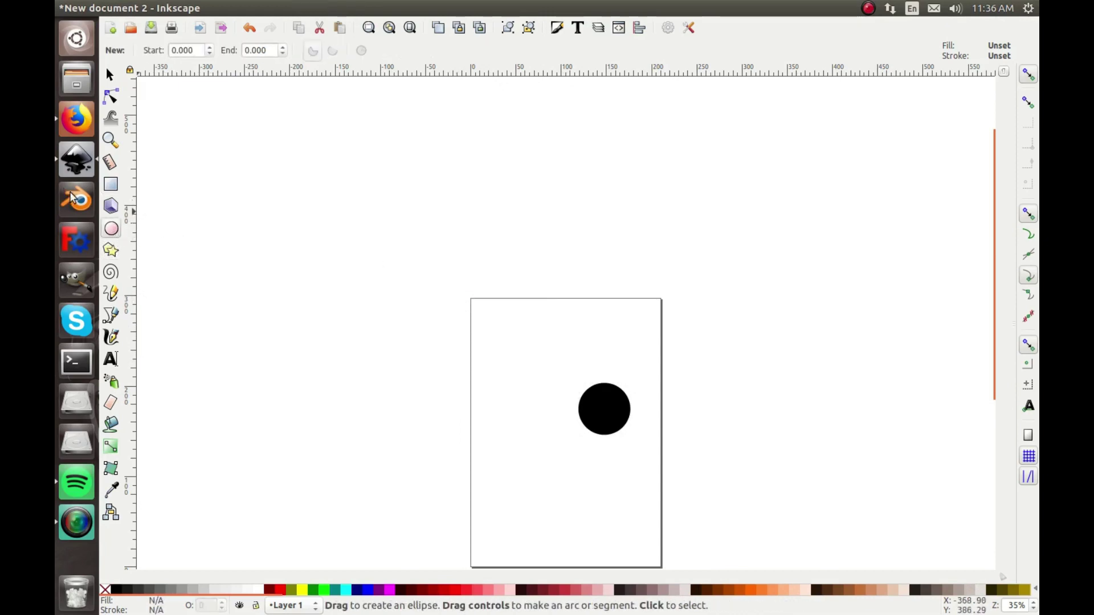
pyautogui.click(111, 206)
pyautogui.moveTo(290, 217); pyautogui.dragTo(371, 256)
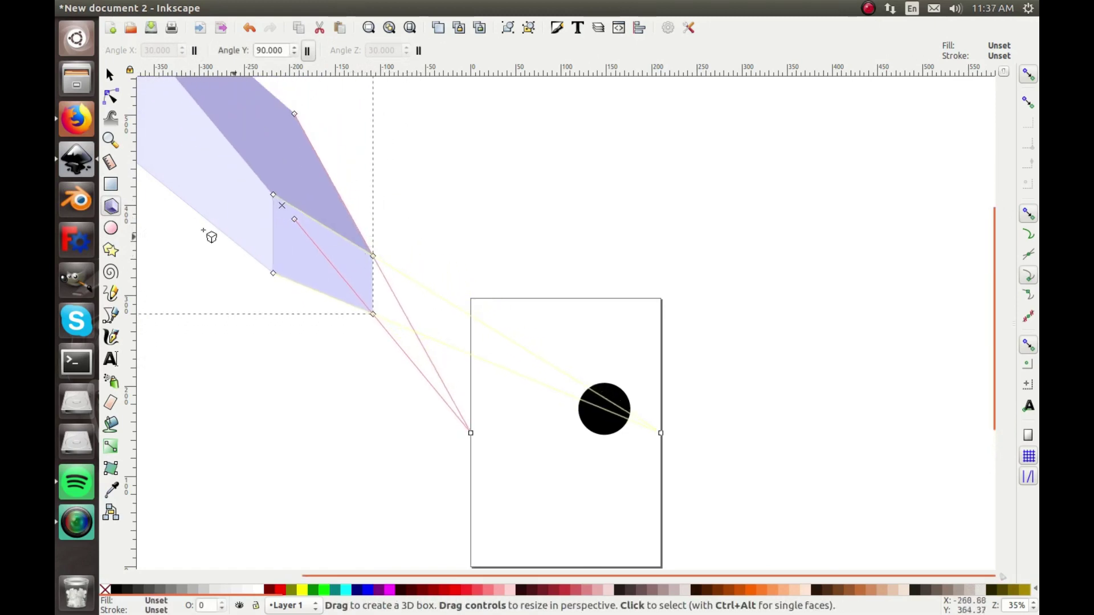
pyautogui.click(111, 75)
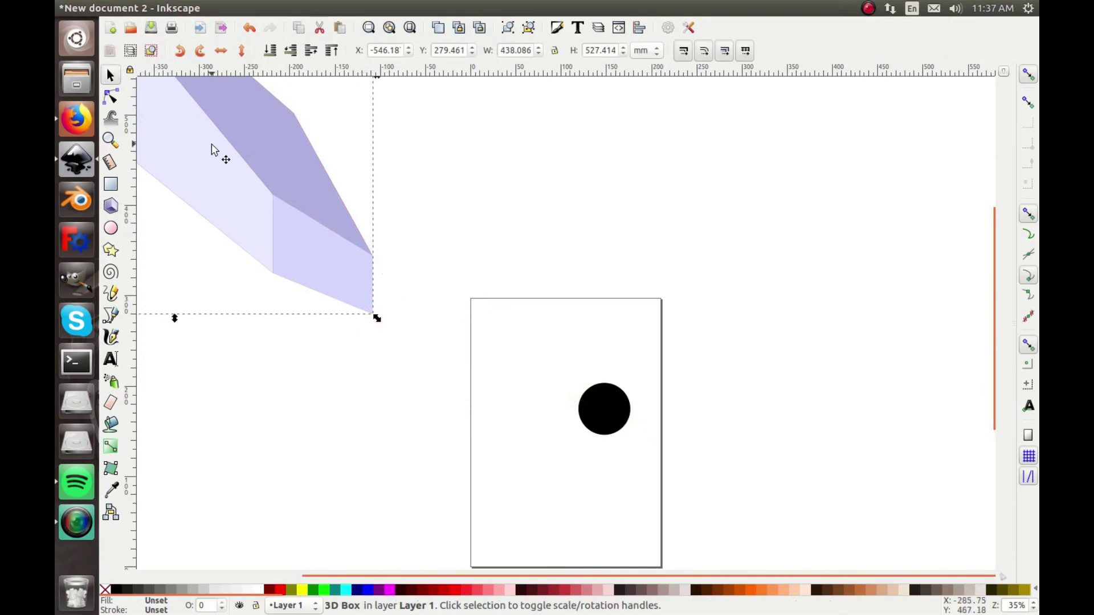
pyautogui.press('Delete')
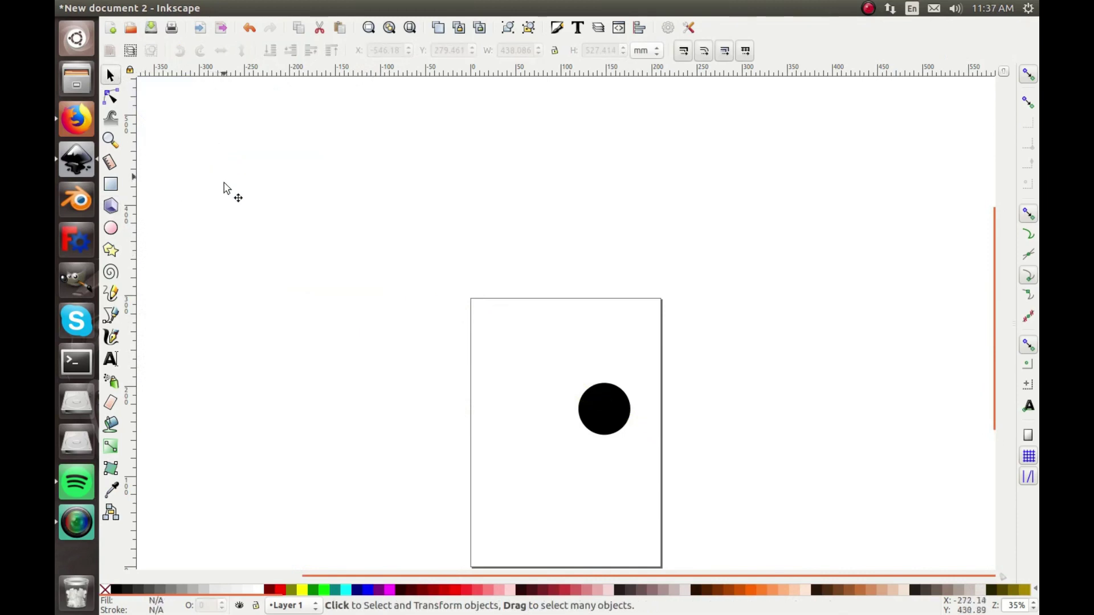
# Step: Draw an ellipse across the page's upper-left corner with the Ellipse tool and undo it
pyautogui.click(113, 233)
pyautogui.moveTo(456, 265); pyautogui.dragTo(570, 359)
pyautogui.hotkey('ctrl', 'z')
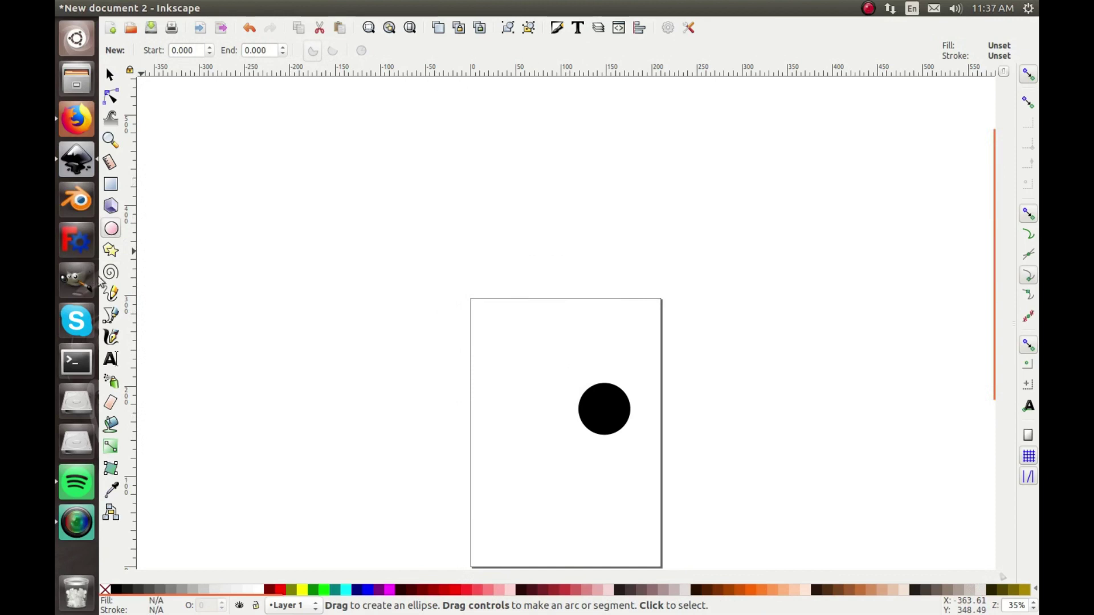
# Step: Draw a large star above and to the left of the page with six corners
pyautogui.click(109, 252)
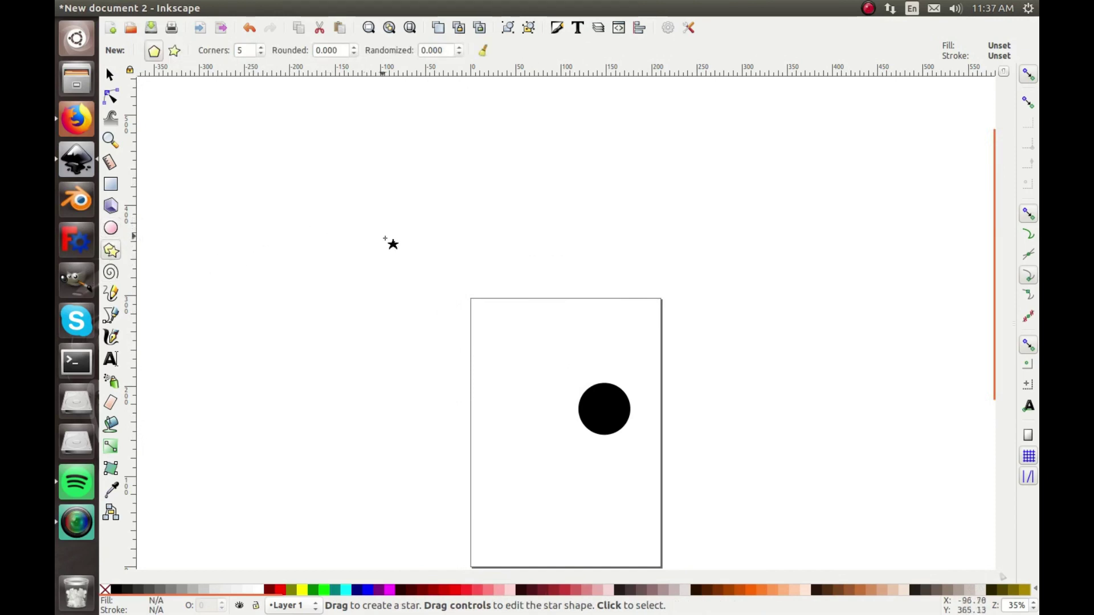
pyautogui.moveTo(388, 206); pyautogui.dragTo(287, 259)
pyautogui.scroll(9, 274, 49)
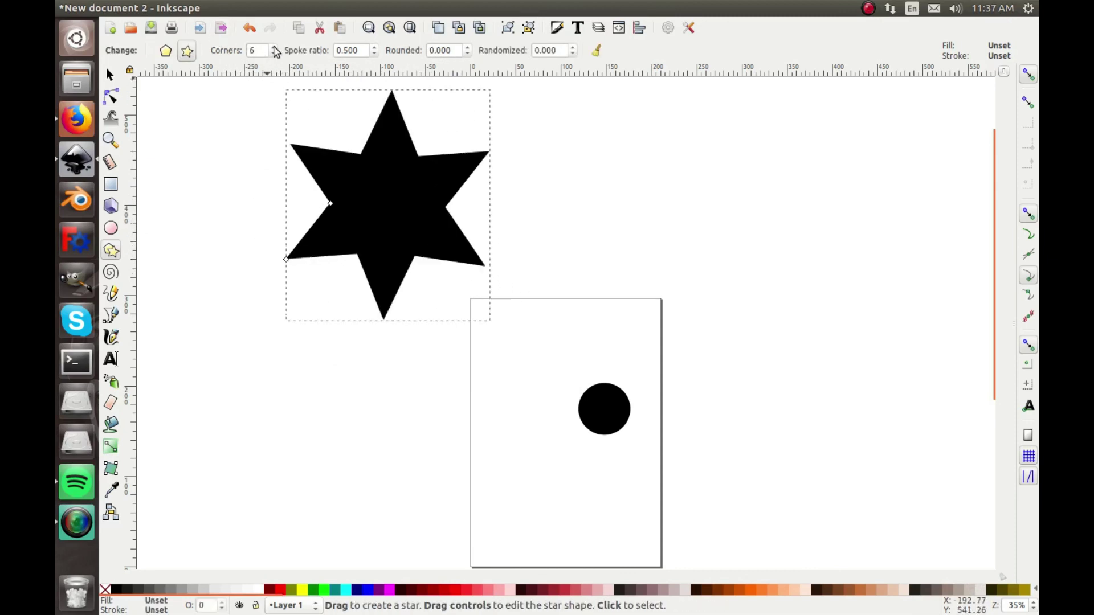
# Step: Raise the star's corner count to 22 and 486, and reduce it to 3
pyautogui.click(274, 47)
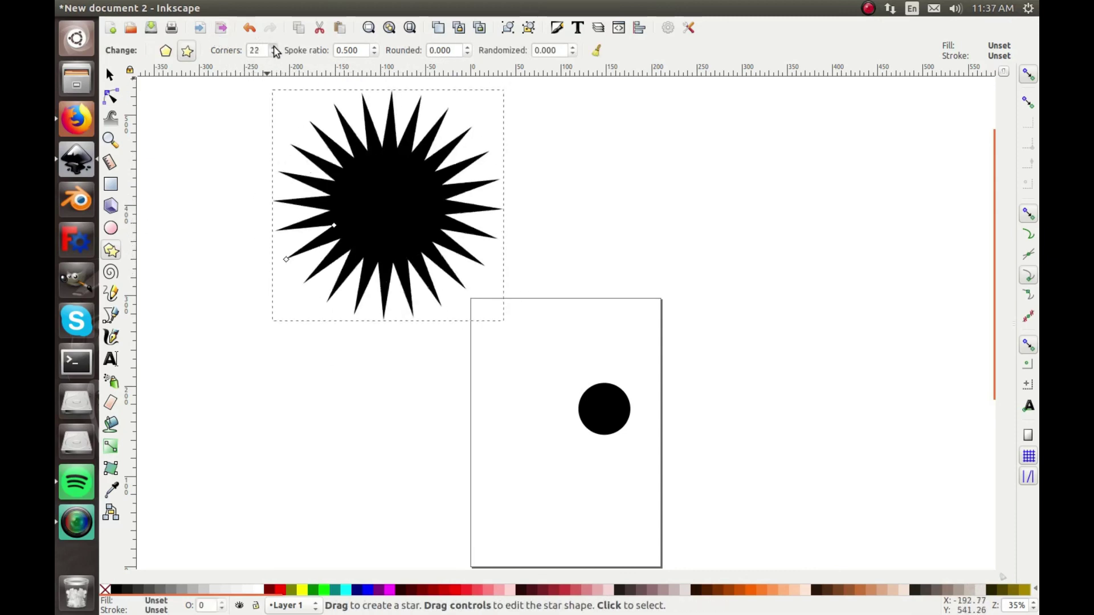
pyautogui.moveTo(276, 52); pyautogui.dragTo(274, 67)
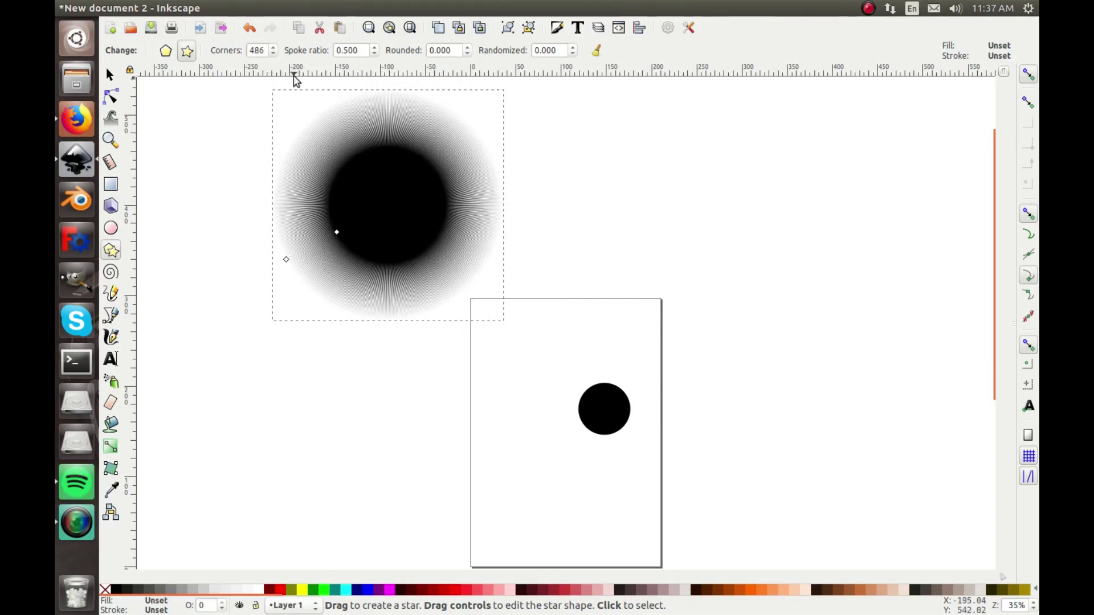
pyautogui.moveTo(276, 55); pyautogui.dragTo(271, 55)
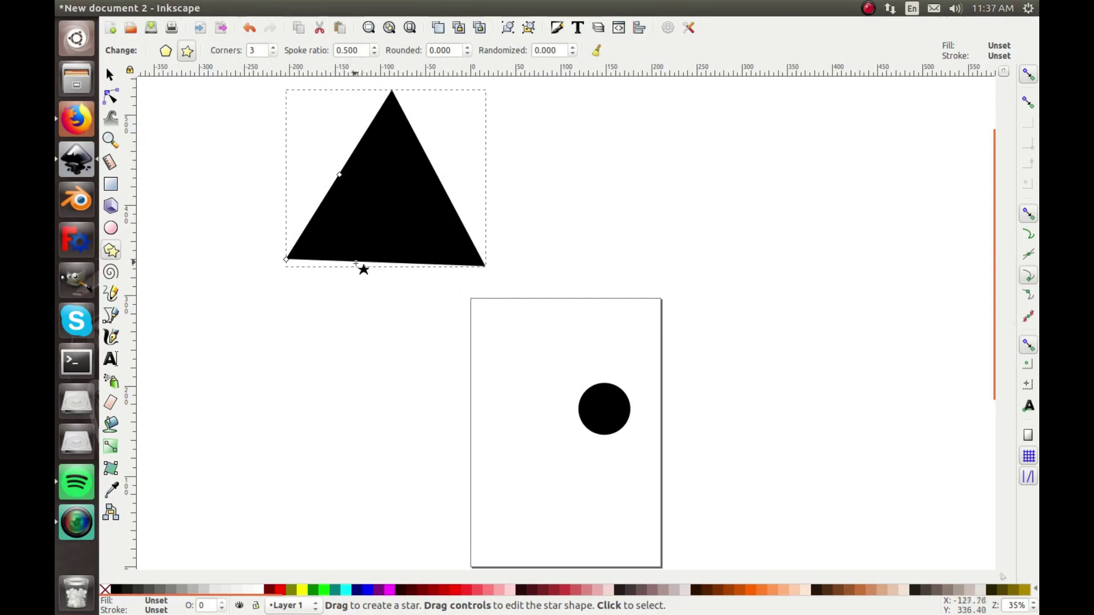
# Step: Set the star to five corners and pull its inner points inward to a spoke ratio of 0.268
pyautogui.moveTo(273, 48); pyautogui.dragTo(273, 54)
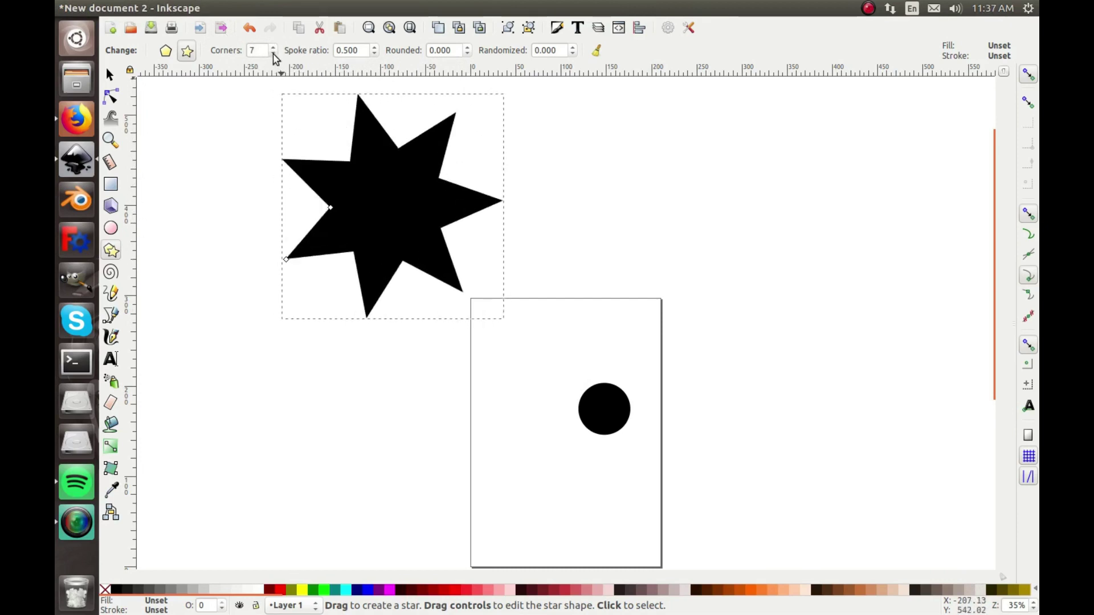
pyautogui.click(274, 53)
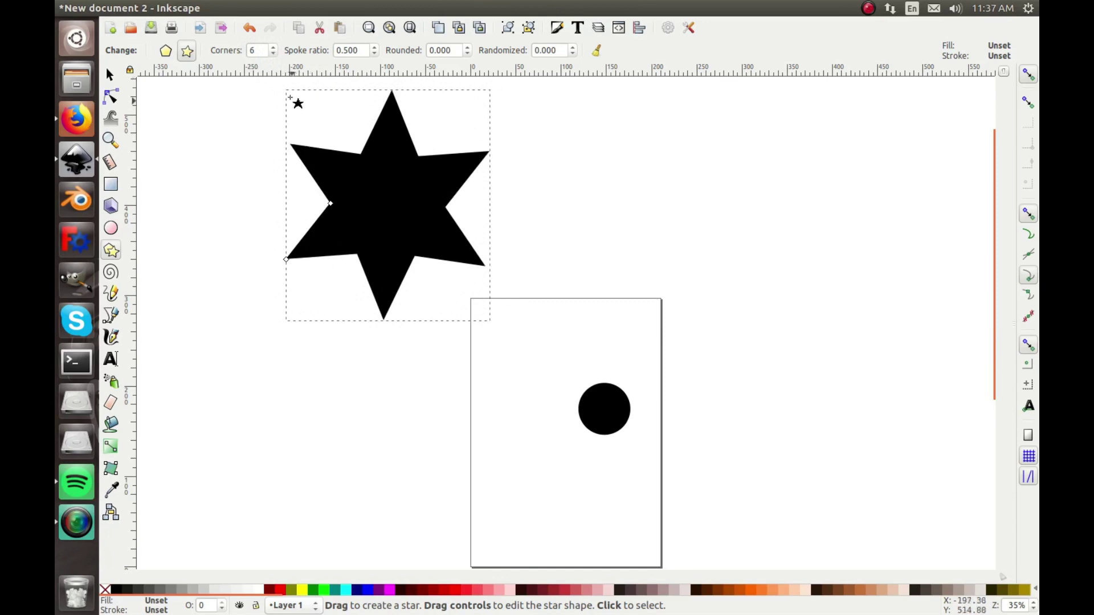
pyautogui.click(273, 54)
pyautogui.moveTo(332, 197); pyautogui.dragTo(359, 211)
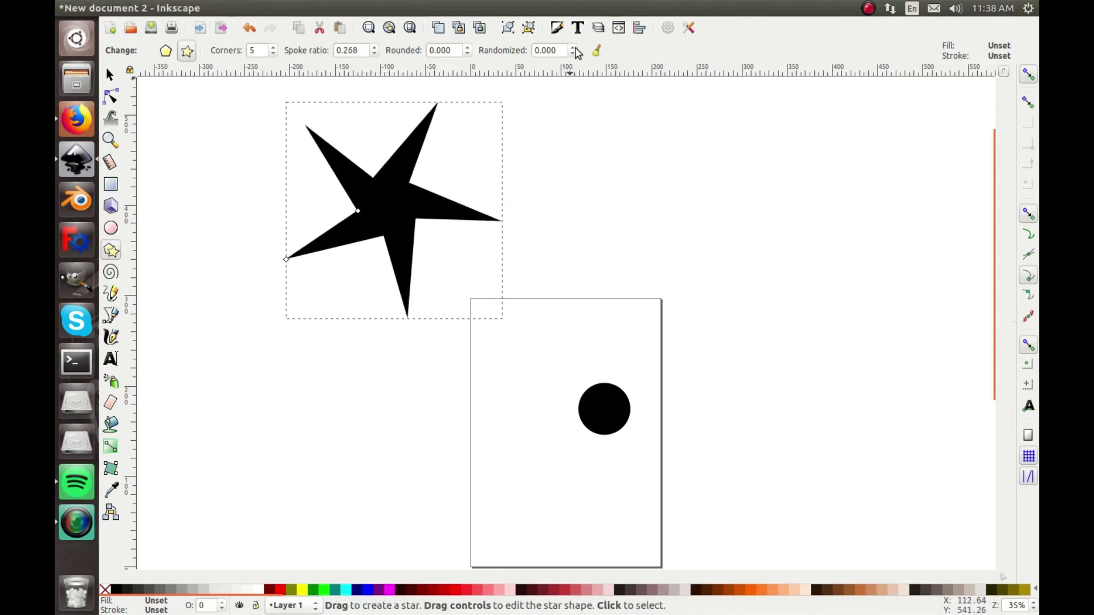
# Step: Set the star's randomization to -0.004 and delete the star
pyautogui.moveTo(574, 48); pyautogui.dragTo(573, 54)
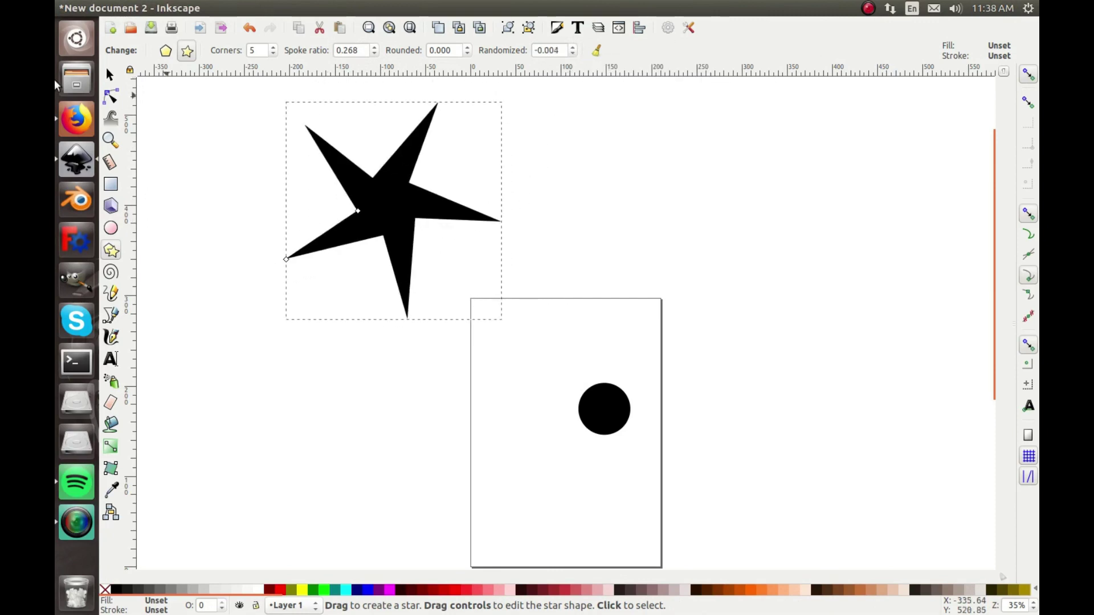
pyautogui.click(110, 75)
pyautogui.press('Delete')
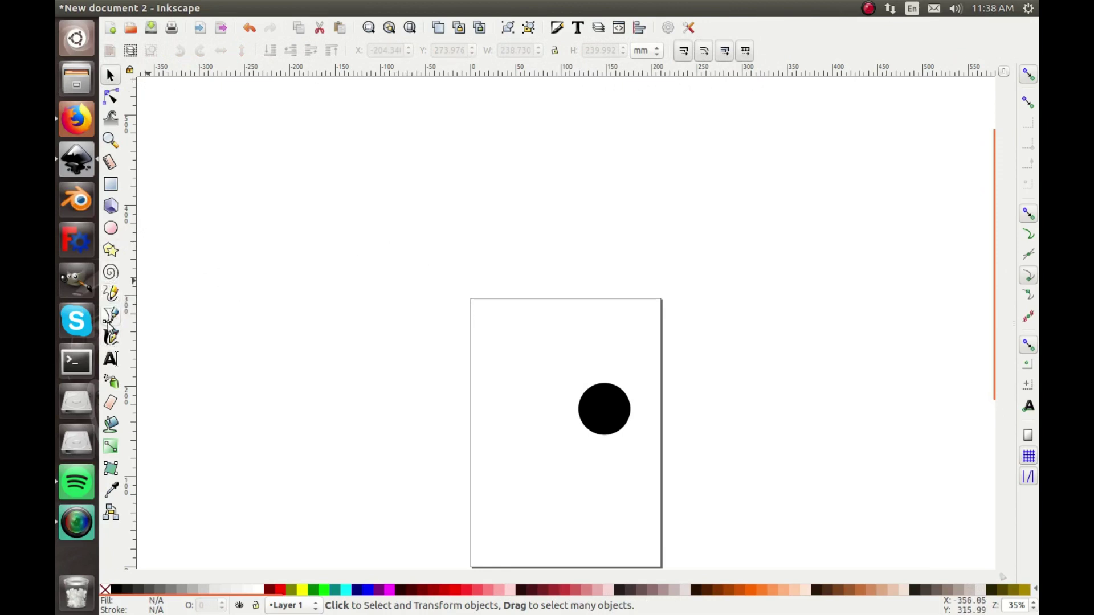
# Step: Draw a three-turn spiral over the page's upper edge and reduce its turns to 0.01
pyautogui.click(111, 272)
pyautogui.moveTo(530, 221); pyautogui.dragTo(399, 262)
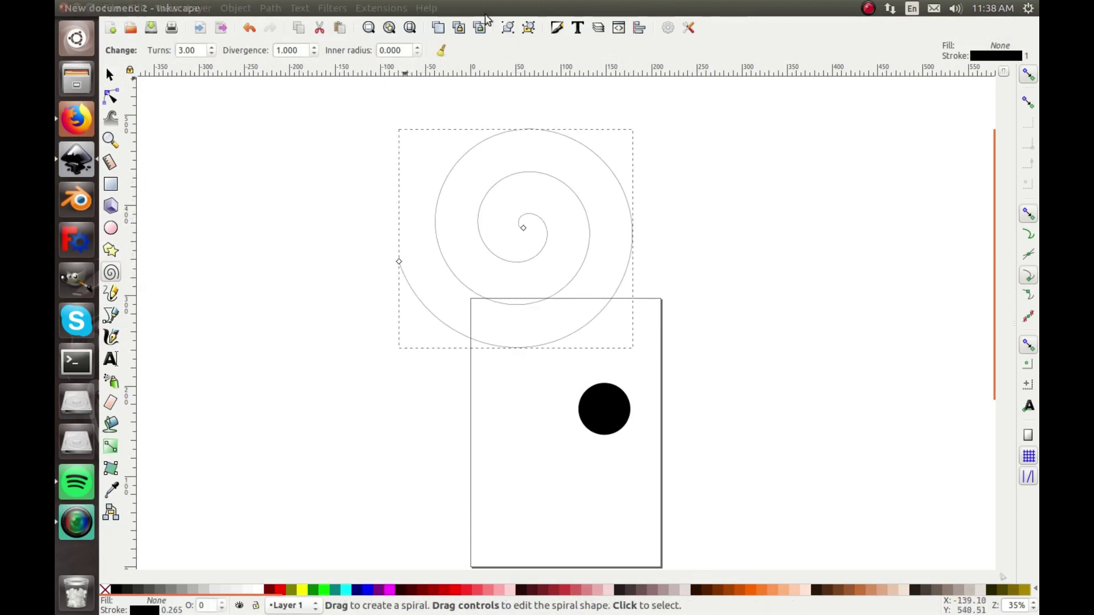
pyautogui.moveTo(214, 53); pyautogui.dragTo(212, 53)
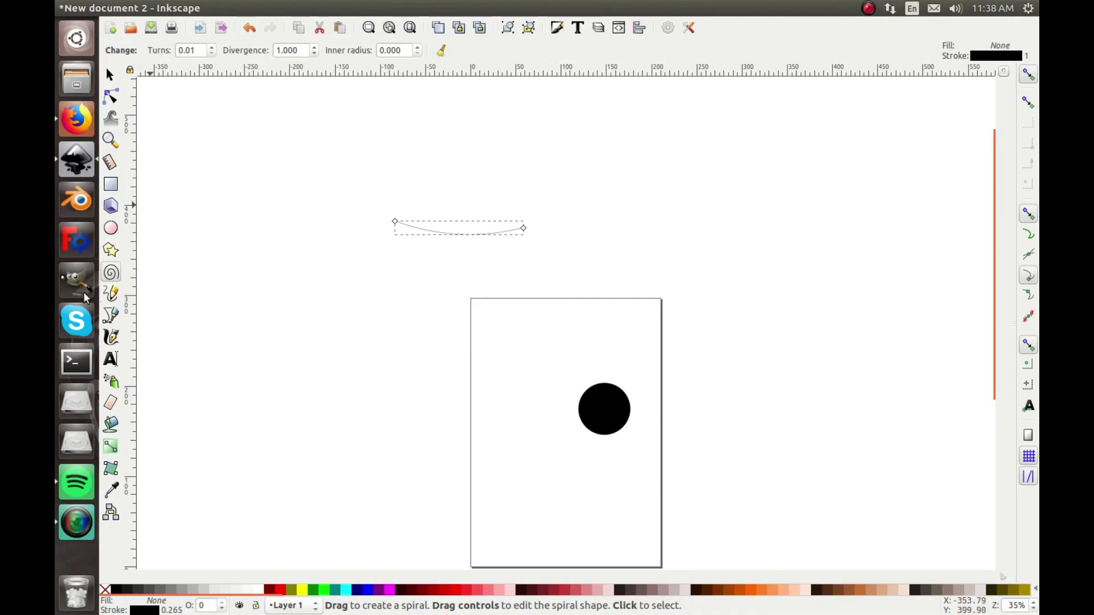
# Step: Draw a hook-shaped freehand curve at the page's left edge with the Pencil tool at smoothing 4
pyautogui.click(108, 296)
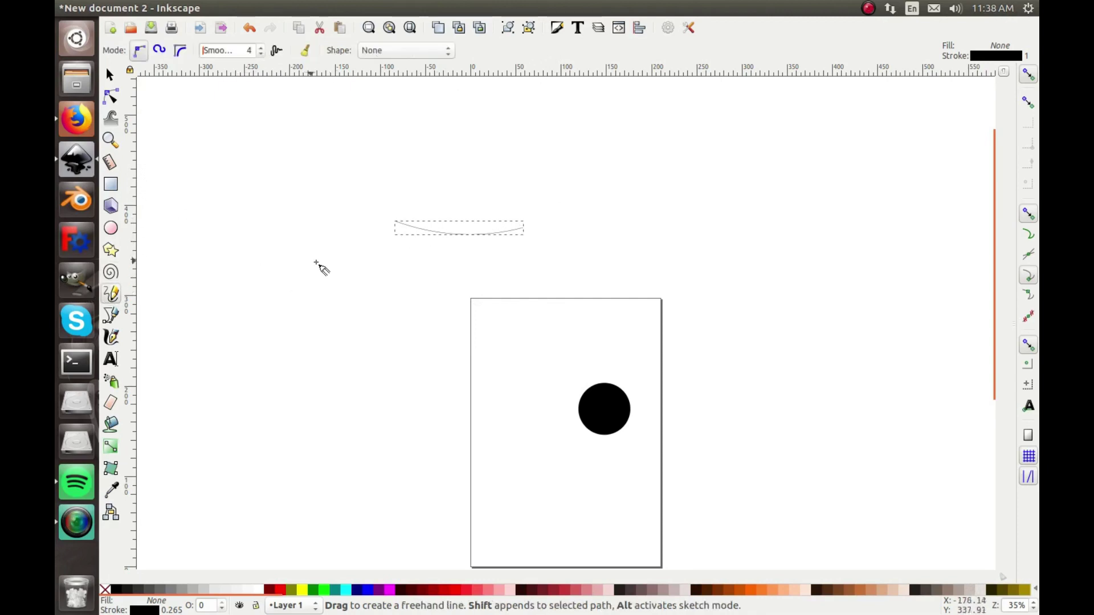
pyautogui.moveTo(359, 263)
pyautogui.mouseDown()
pyautogui.moveTo(363, 315)
pyautogui.moveTo(421, 406)
pyautogui.moveTo(444, 399)
pyautogui.mouseUp()
pyautogui.moveTo(474, 355); pyautogui.dragTo(430, 342)
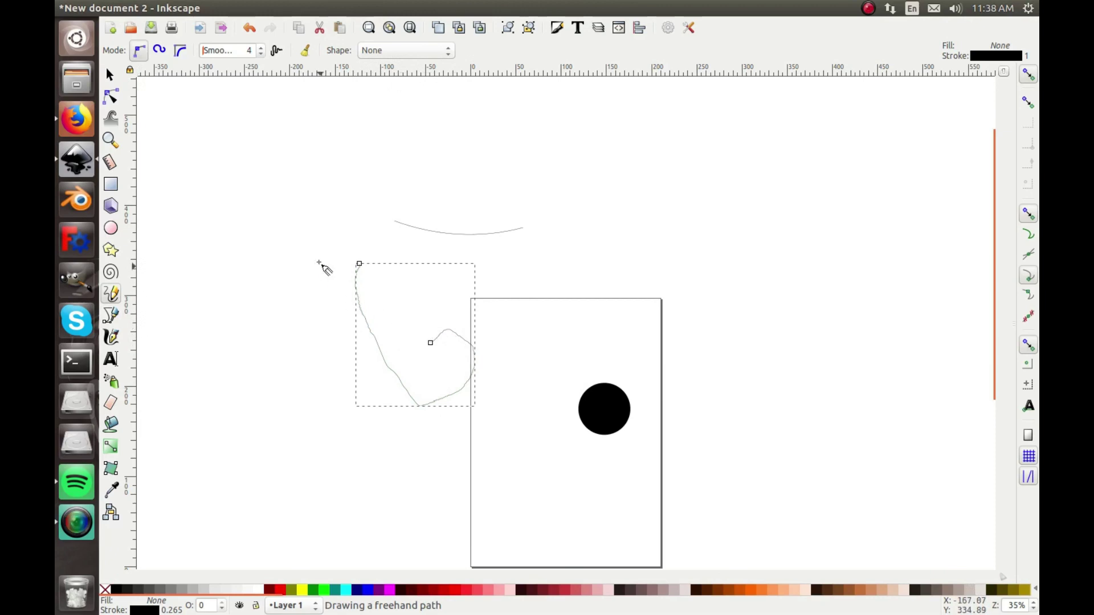
# Step: Set the Pencil smoothing to 10 and draw a hooked freehand curve well above and left of the page
pyautogui.click(262, 47)
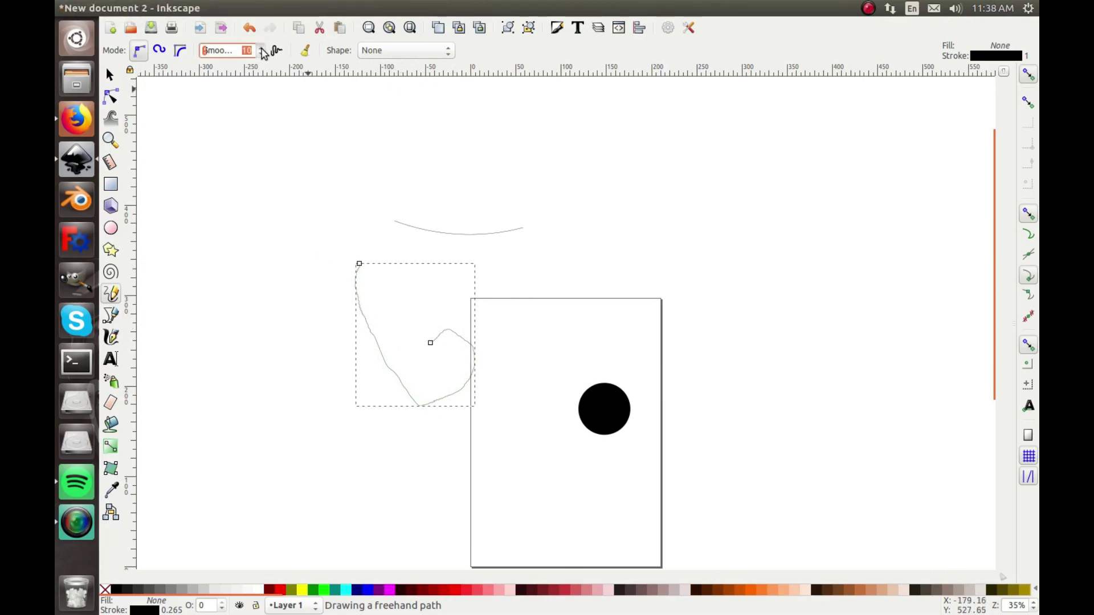
pyautogui.moveTo(259, 134); pyautogui.dragTo(297, 185)
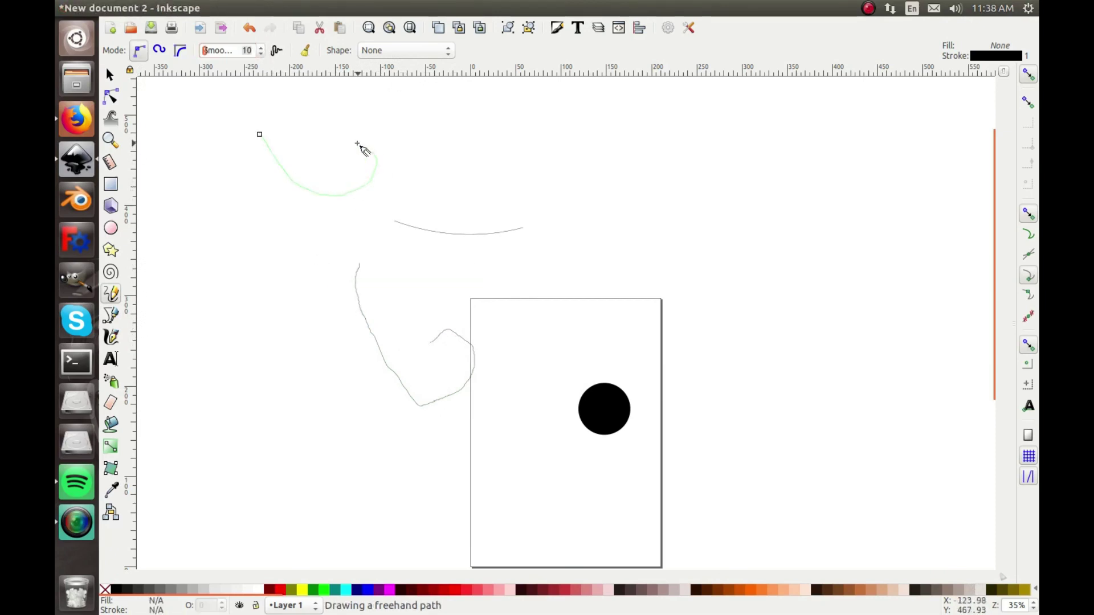
pyautogui.moveTo(357, 143); pyautogui.dragTo(333, 155)
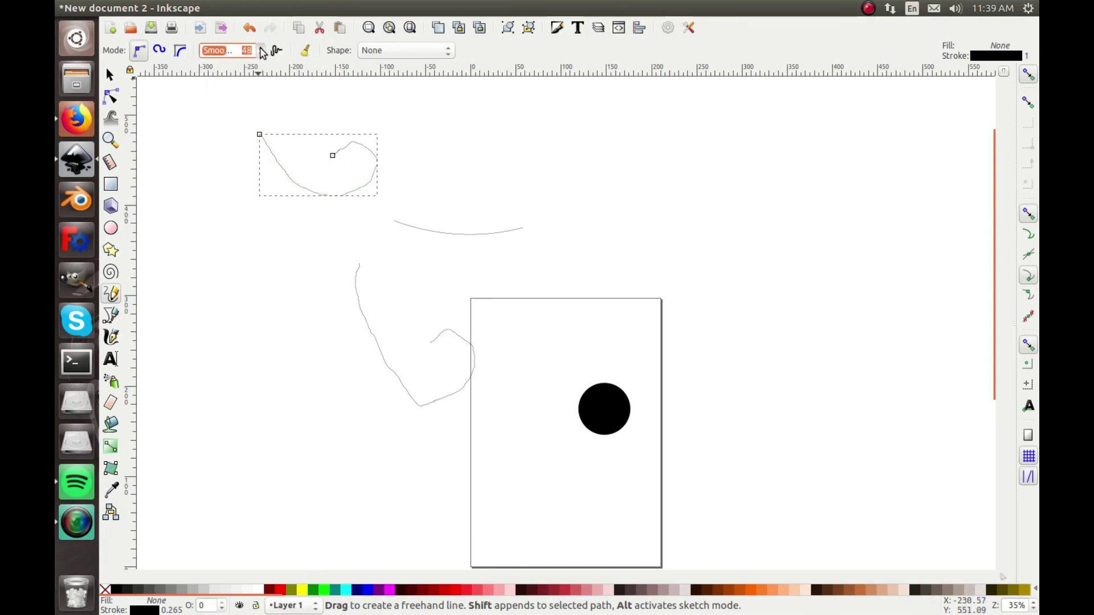
# Step: Draw three freehand curves with smoothing 50: a hook above the page, a long line to its right and a loop beneath that line
pyautogui.moveTo(424, 165)
pyautogui.mouseDown()
pyautogui.moveTo(427, 188)
pyautogui.moveTo(485, 202)
pyautogui.moveTo(512, 175)
pyautogui.moveTo(486, 176)
pyautogui.mouseUp()
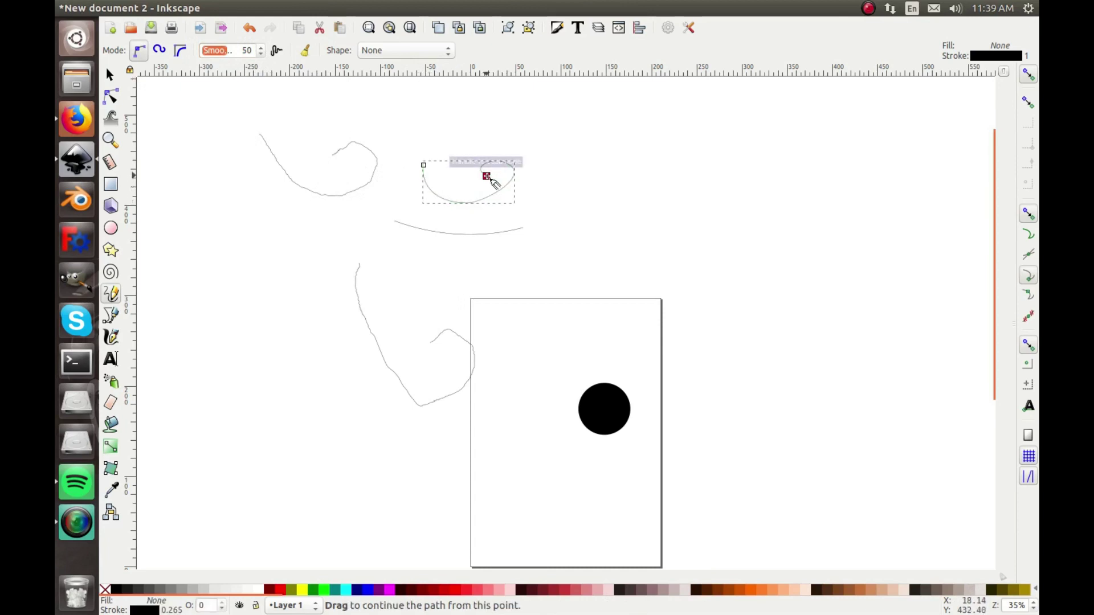
pyautogui.moveTo(618, 185)
pyautogui.mouseDown()
pyautogui.moveTo(663, 209)
pyautogui.moveTo(911, 211)
pyautogui.moveTo(833, 191)
pyautogui.mouseUp()
pyautogui.moveTo(599, 229); pyautogui.dragTo(602, 231)
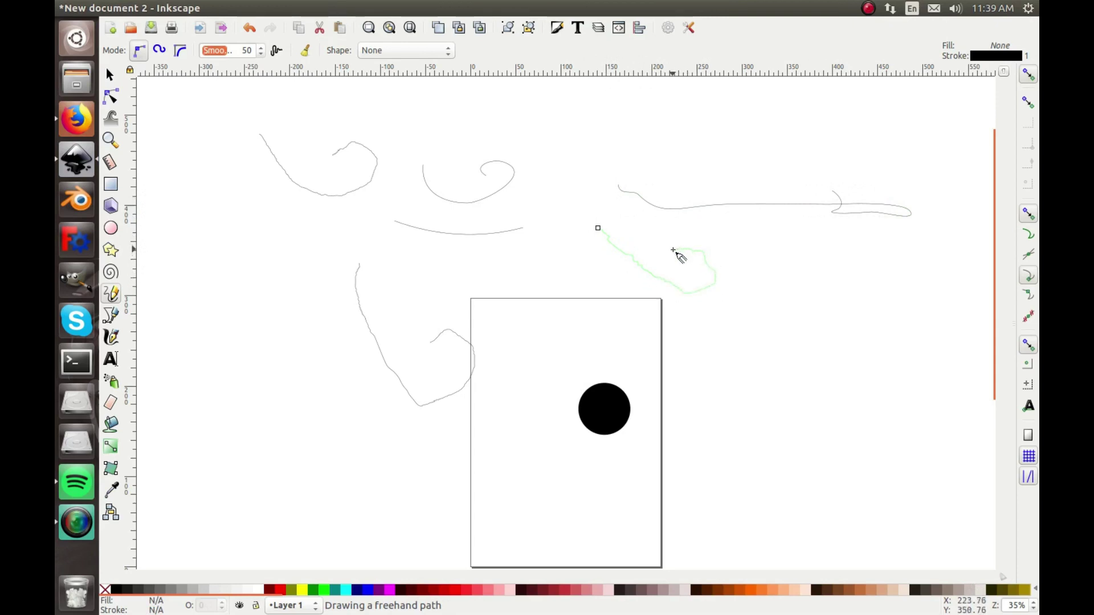
pyautogui.moveTo(674, 251); pyautogui.dragTo(674, 249)
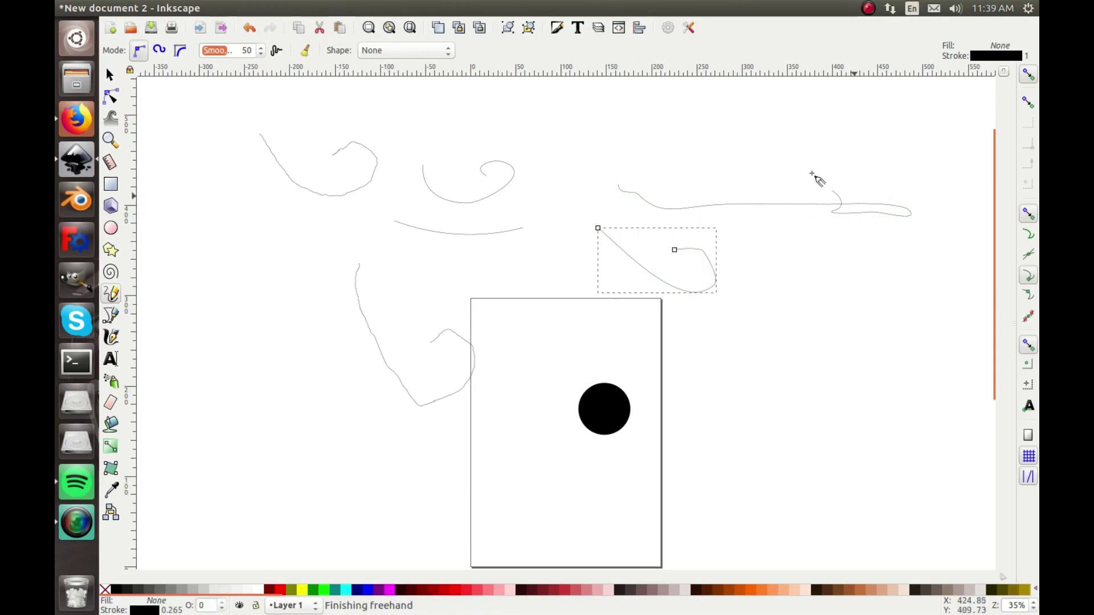
# Step: Set the Pencil smoothing to 100 and draw a spiraling freehand stroke to the left of the page
pyautogui.scroll(19, 261, 51)
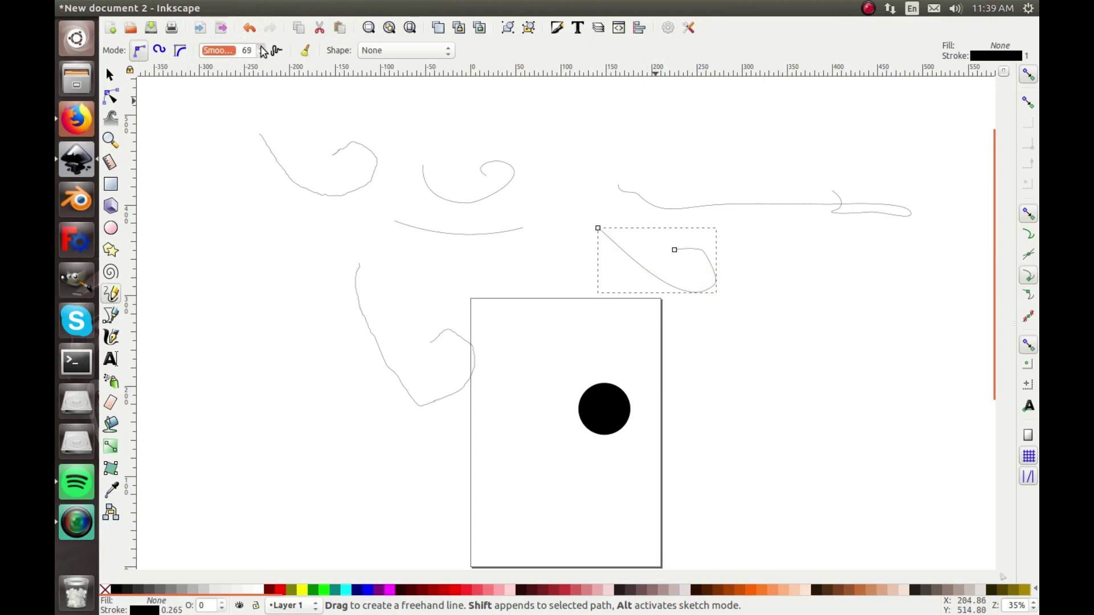
pyautogui.scroll(12, 263, 52)
pyautogui.moveTo(265, 270); pyautogui.dragTo(228, 285)
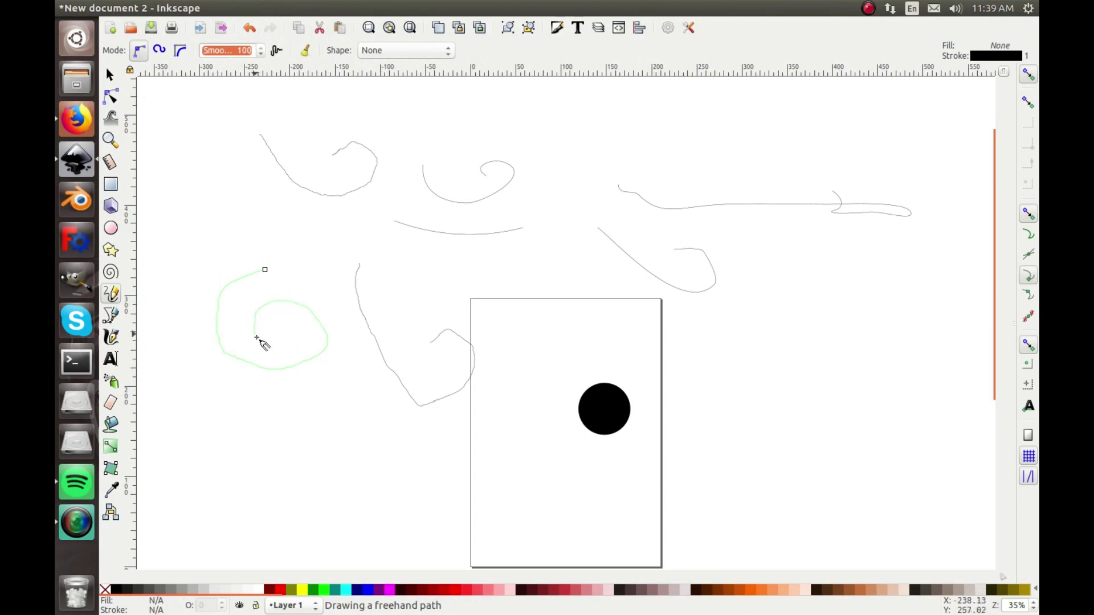
pyautogui.moveTo(279, 323); pyautogui.dragTo(281, 323)
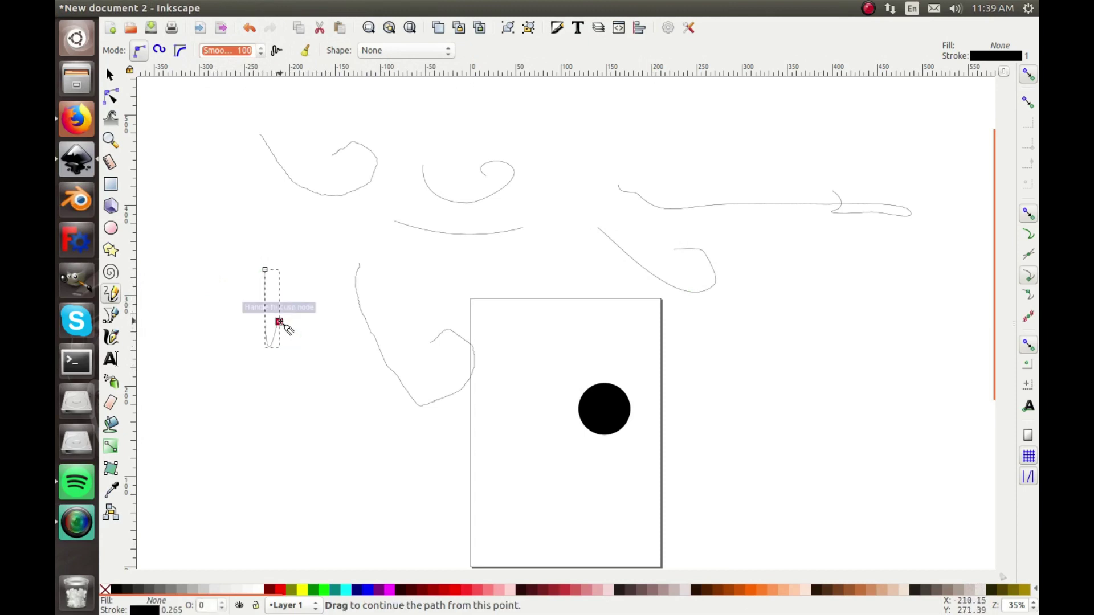
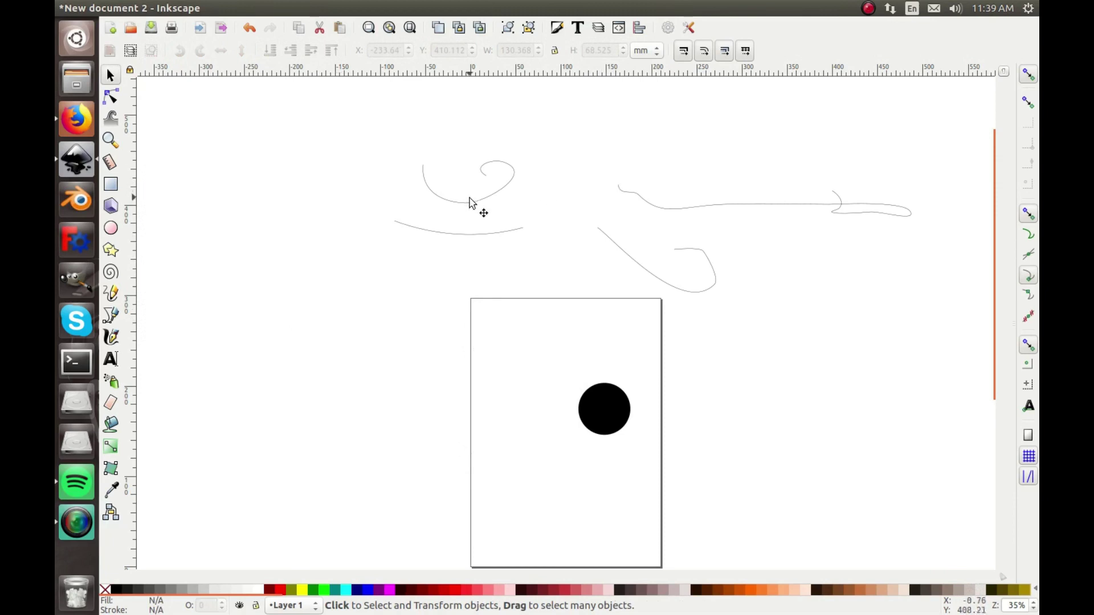
# Step: Delete the remaining freehand curves above the page and the black circle on the page
pyautogui.click(664, 210)
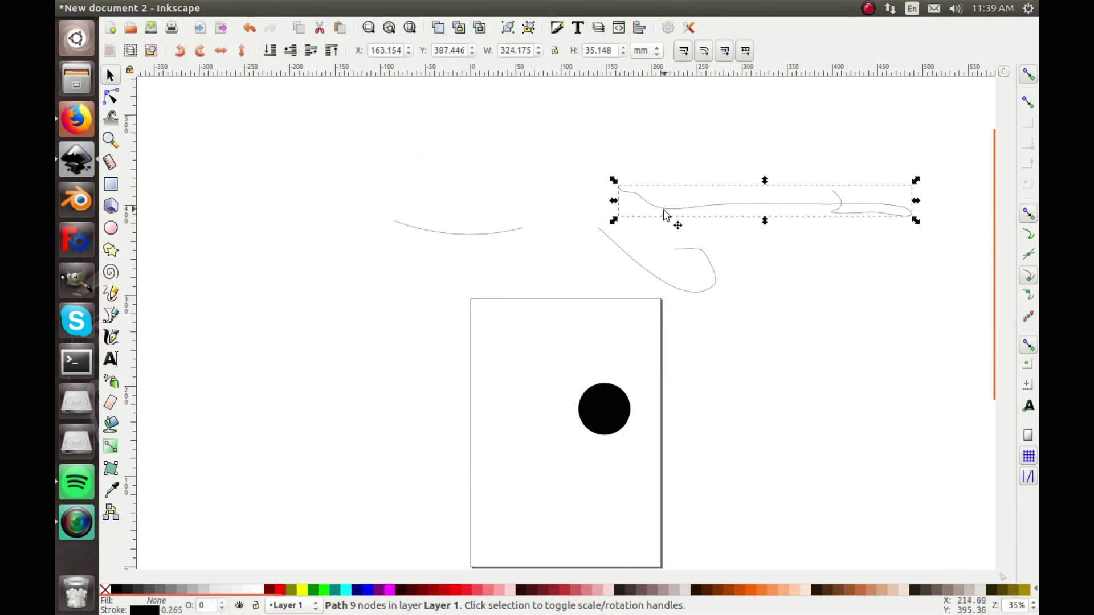
pyautogui.press('Delete')
pyautogui.click(649, 274)
pyautogui.press('Delete')
pyautogui.click(420, 225)
pyautogui.press('Delete')
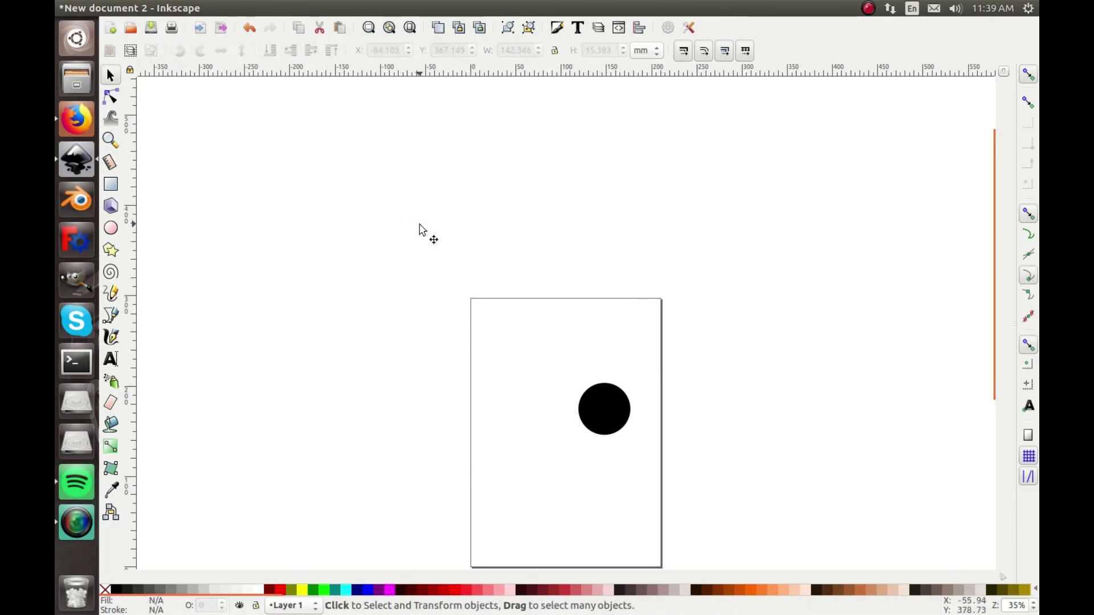
pyautogui.click(606, 410)
pyautogui.press('Delete')
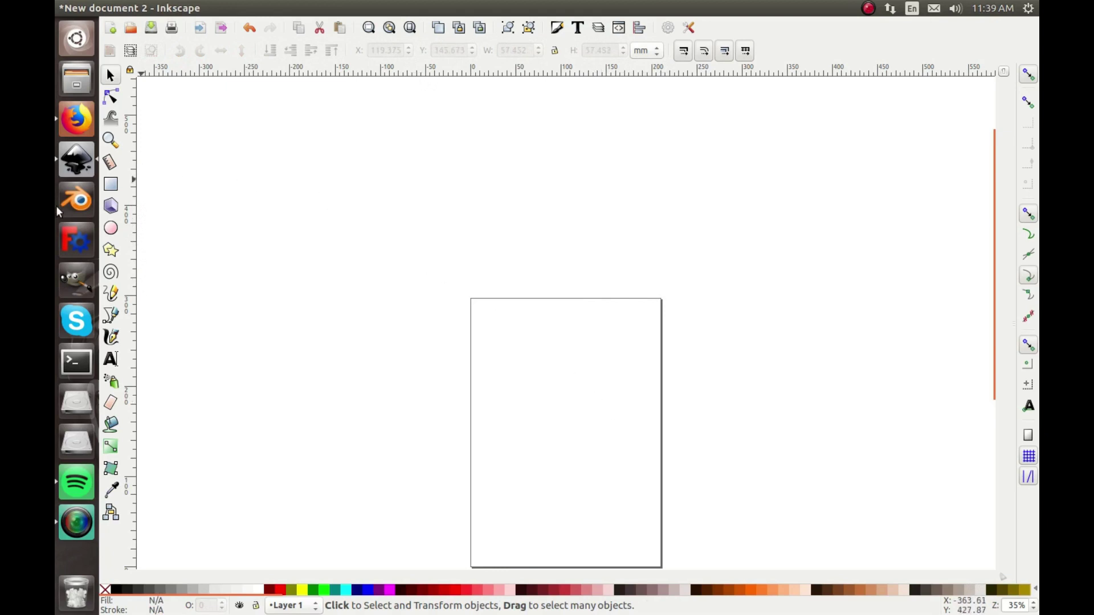
# Step: Try drawing a closed irregular polygon of straight segments around the page's upper-left corner with the Bezier tool, and undo it
pyautogui.click(111, 315)
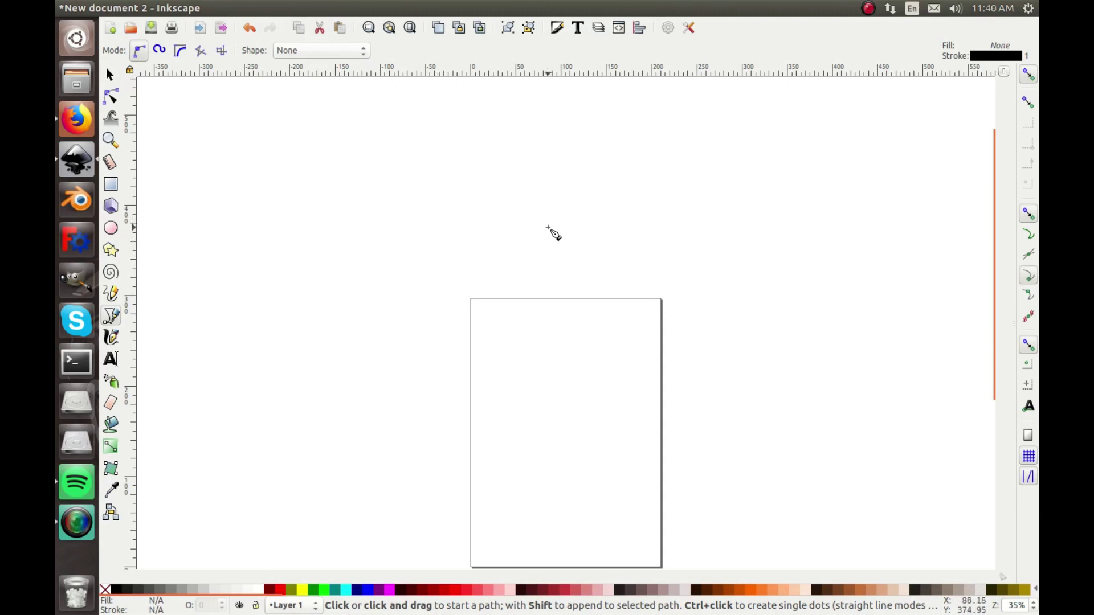
pyautogui.click(459, 241)
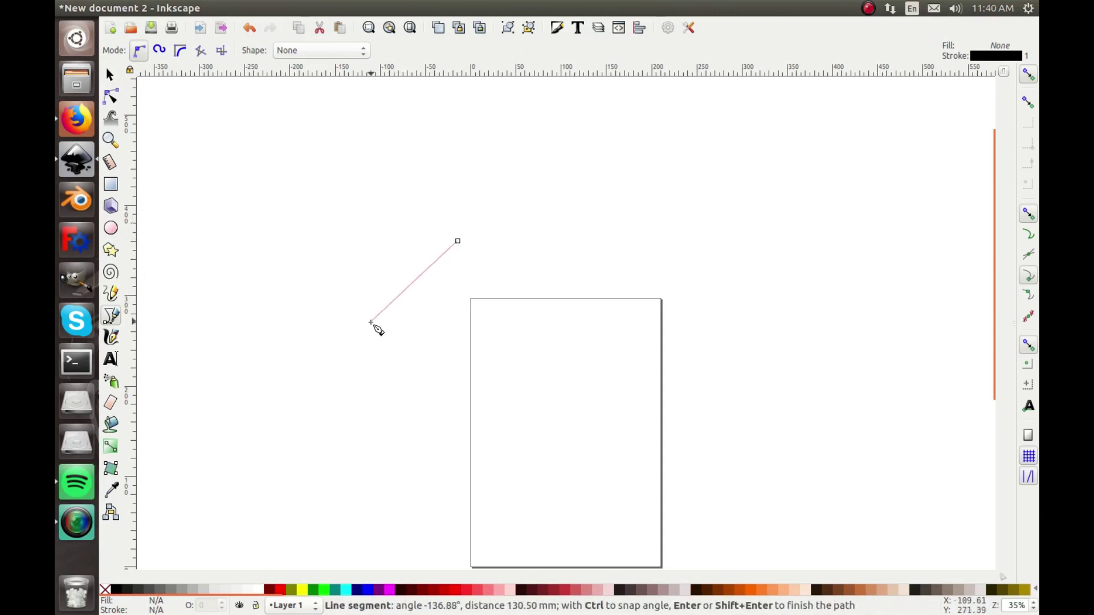
pyautogui.click(363, 296)
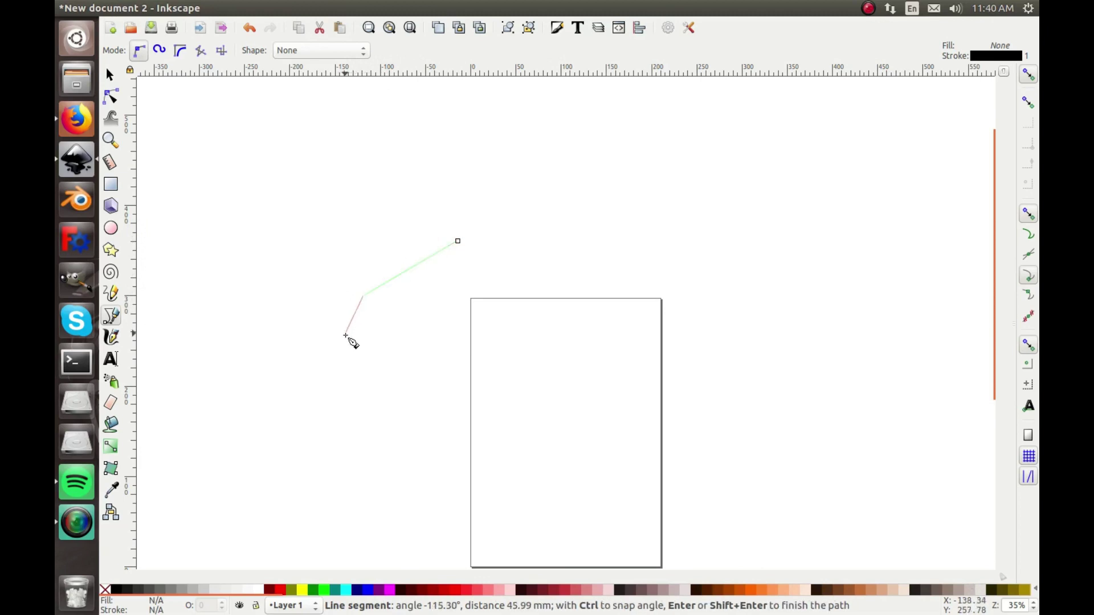
pyautogui.click(380, 398)
pyautogui.click(411, 347)
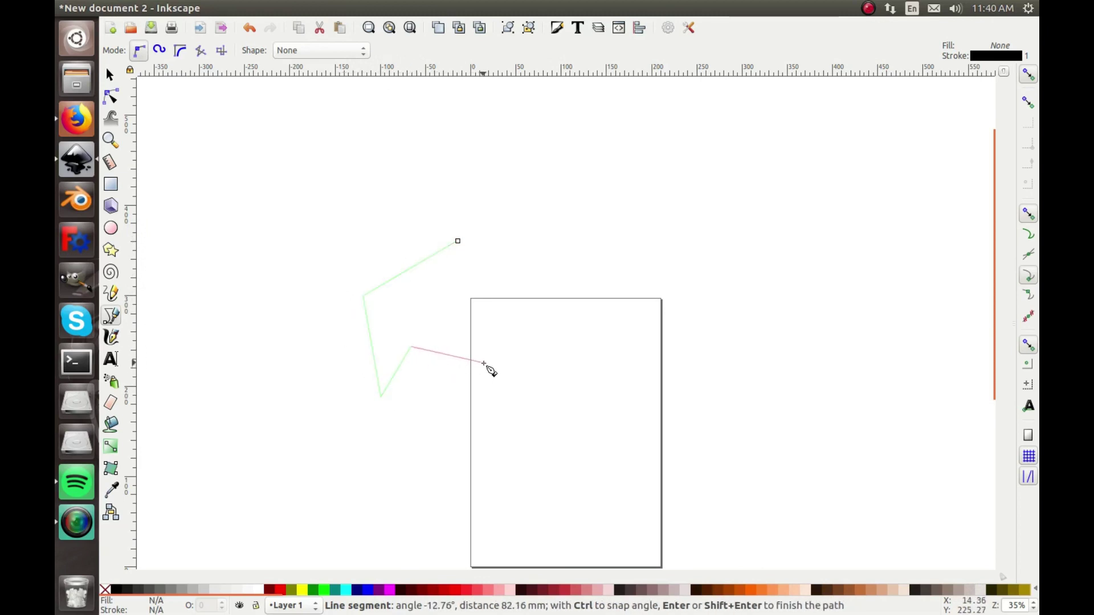
pyautogui.click(472, 346)
pyautogui.click(519, 263)
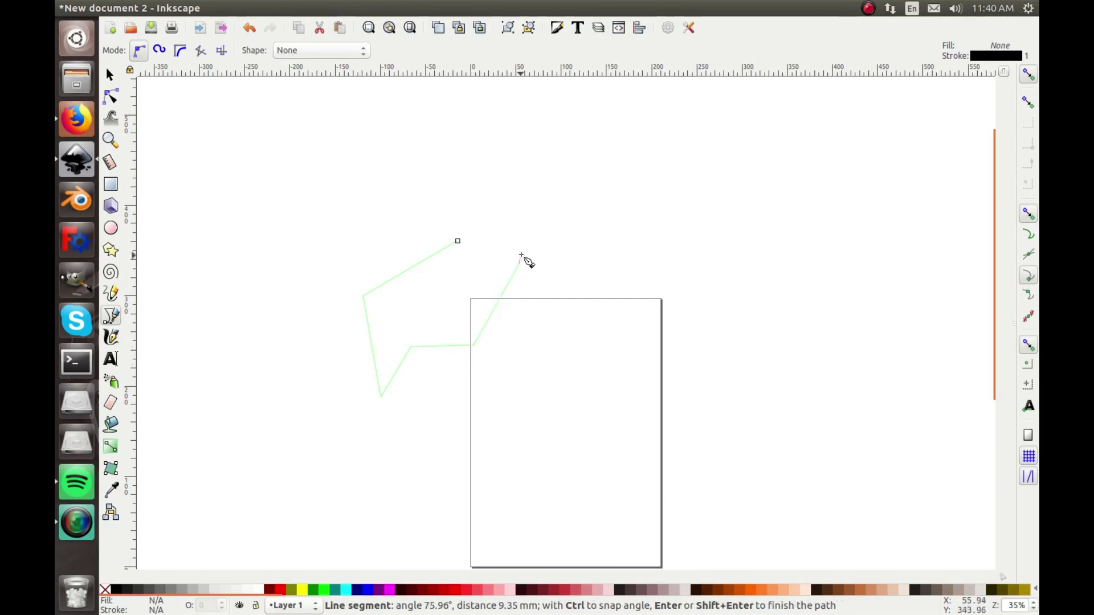
pyautogui.click(502, 201)
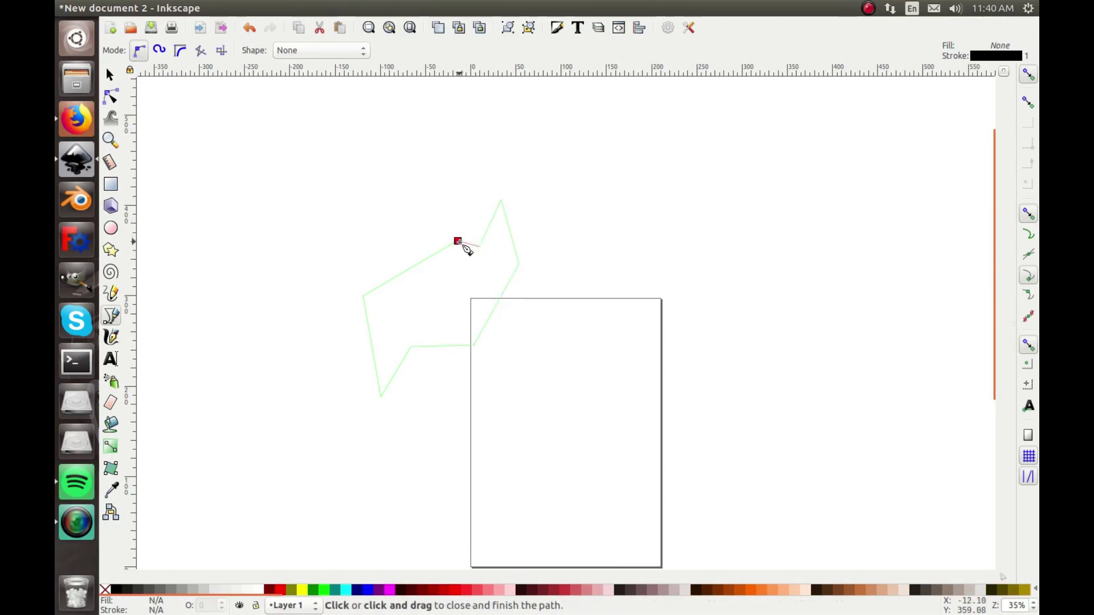
pyautogui.click(458, 241)
pyautogui.hotkey('ctrl', 'z')
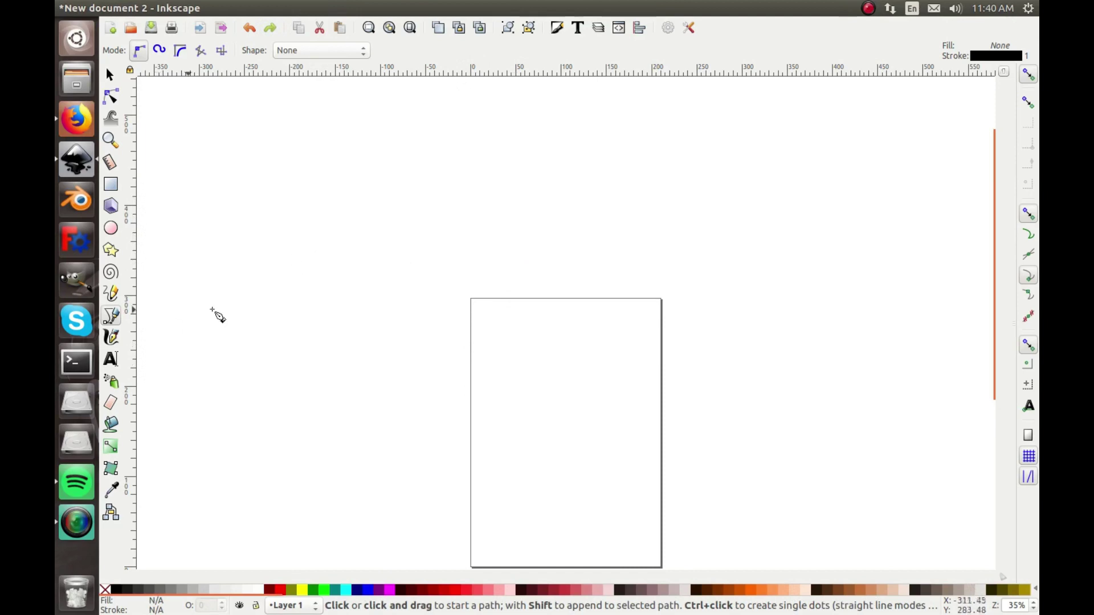
pyautogui.click(446, 251)
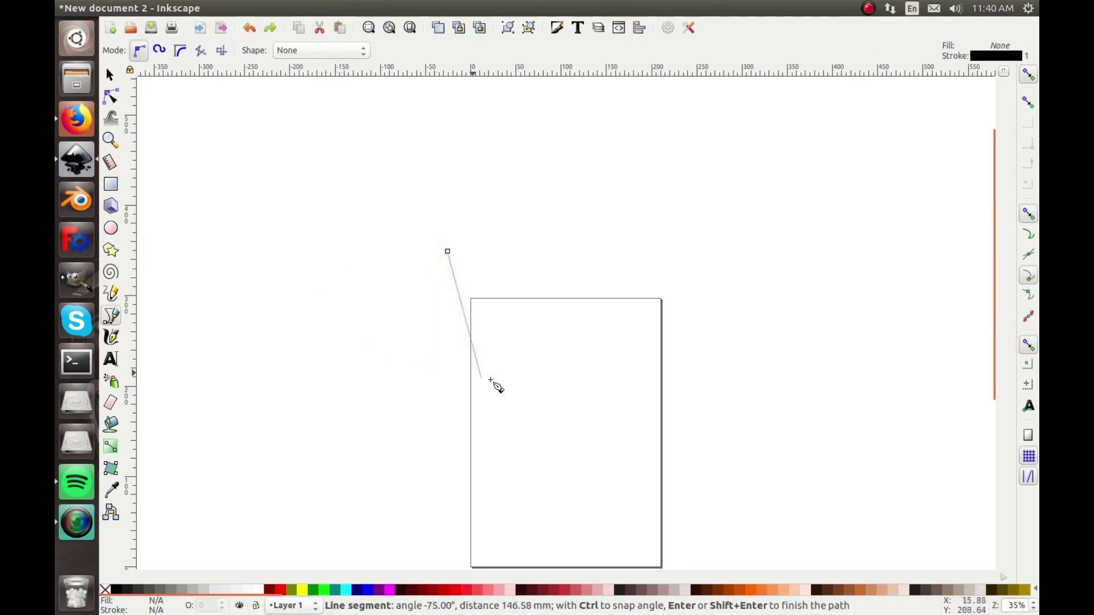
pyautogui.click(279, 251)
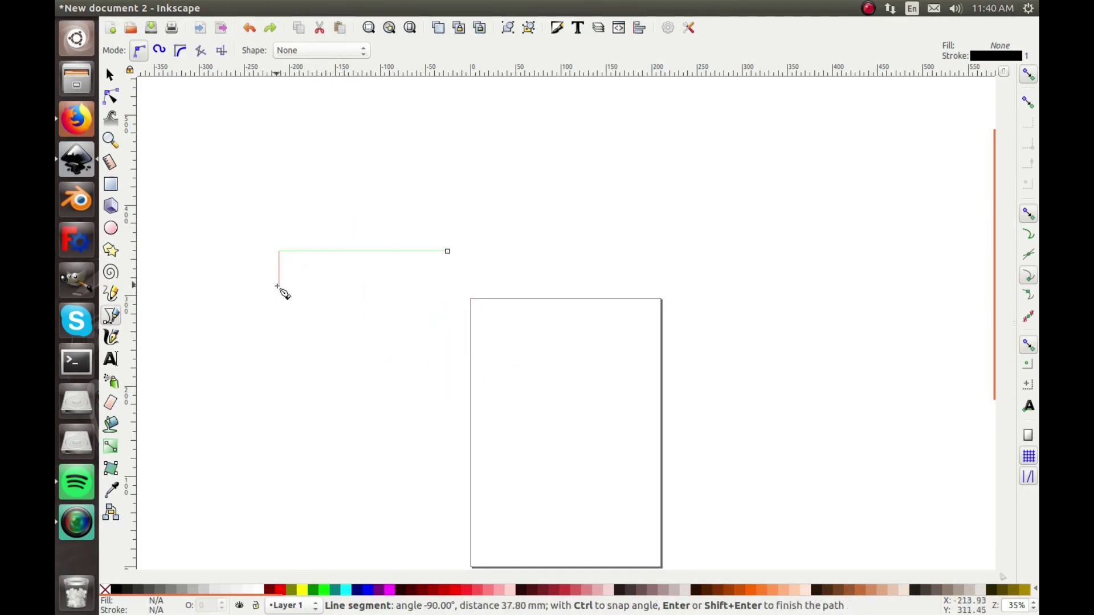
pyautogui.keyDown('ctrl'); pyautogui.click(302, 414); pyautogui.keyUp('ctrl')
pyautogui.press('Return')
pyautogui.press('z')
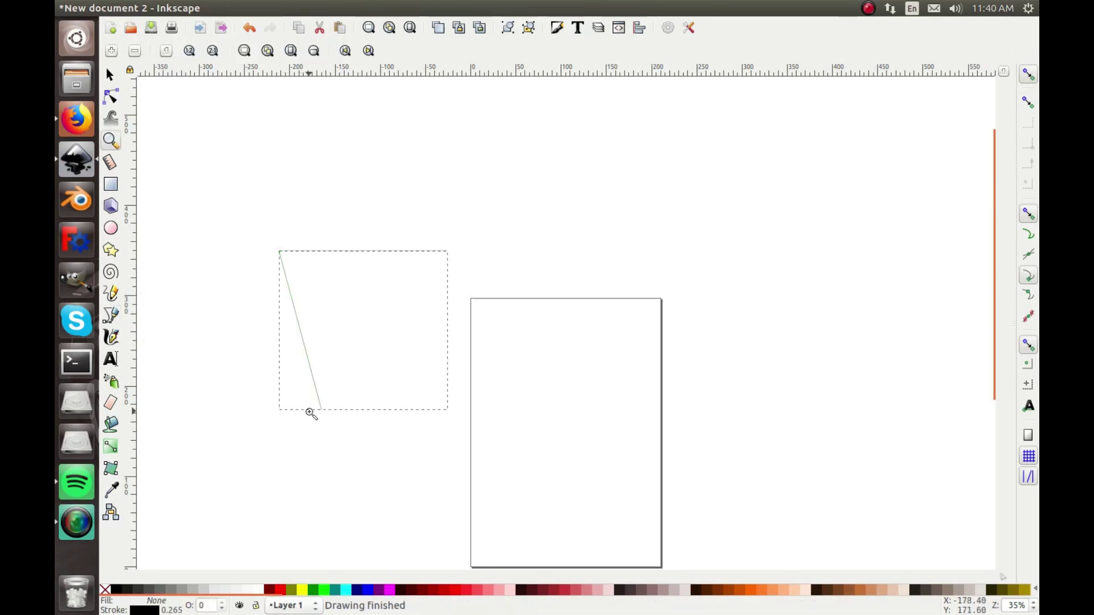
pyautogui.click(111, 74)
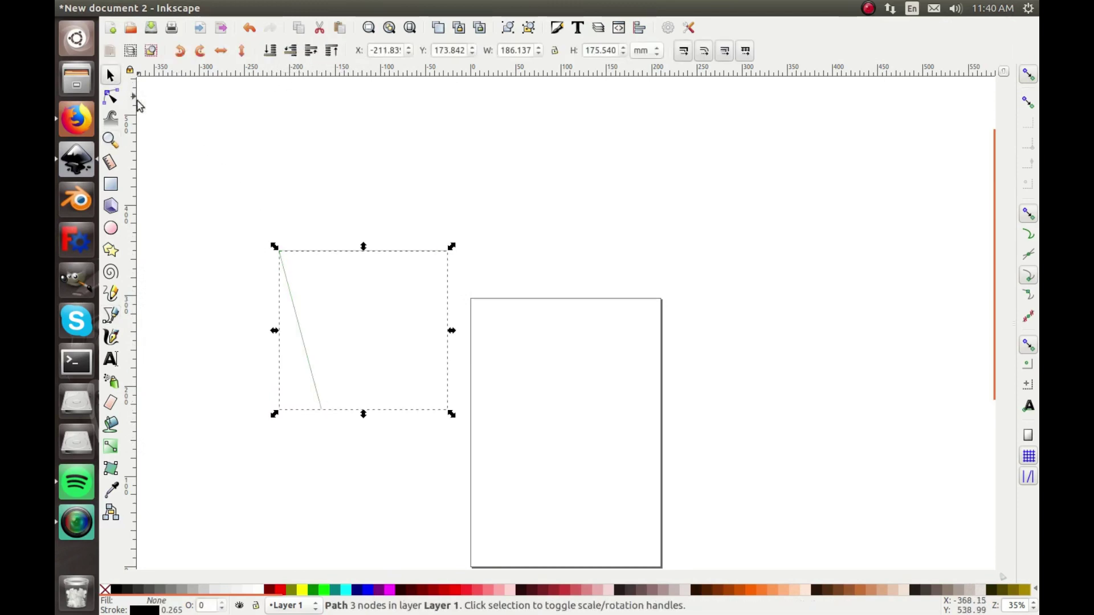
pyautogui.hotkey('ctrl', 'z')
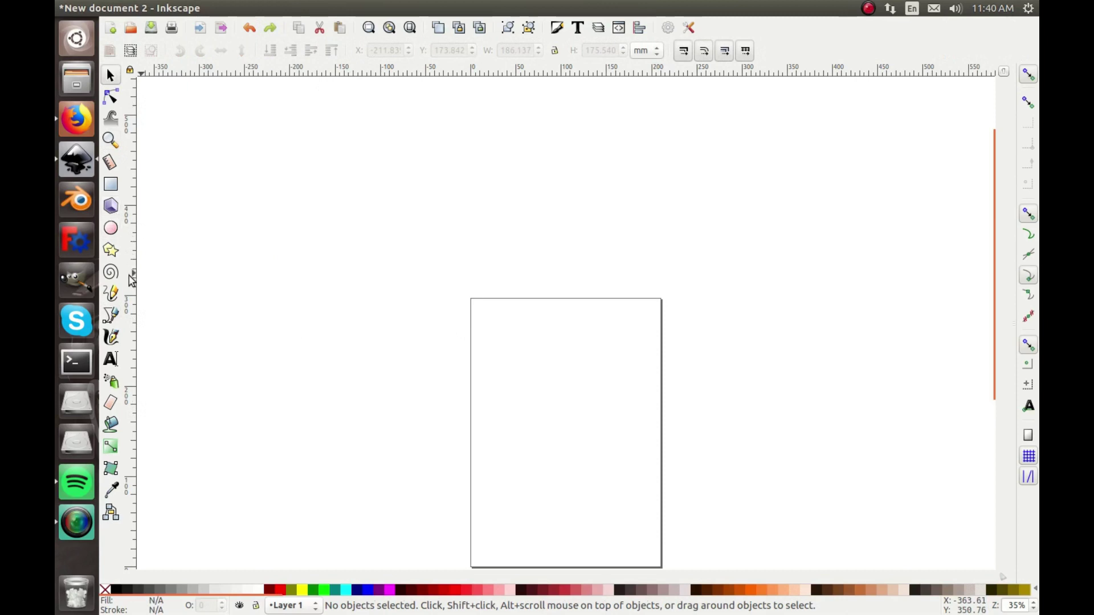
# Step: Draw a closed, angle-snapped four-sided path about 170 mm wide and 160 mm high beside the page's upper-left corner with the Bezier tool
pyautogui.click(110, 315)
pyautogui.click(459, 252)
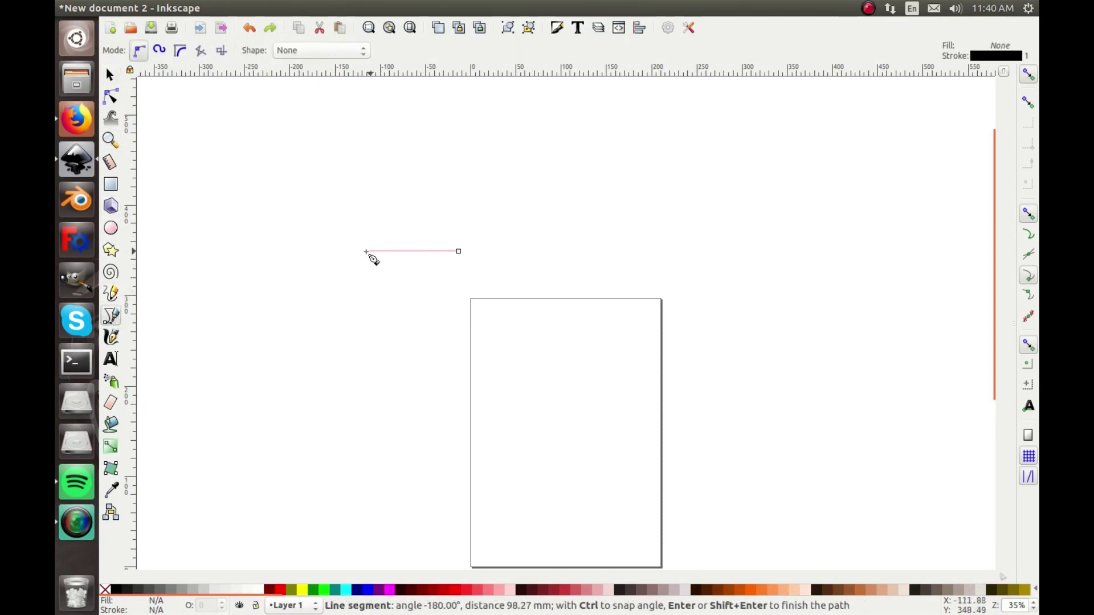
pyautogui.click(306, 251)
pyautogui.click(306, 395)
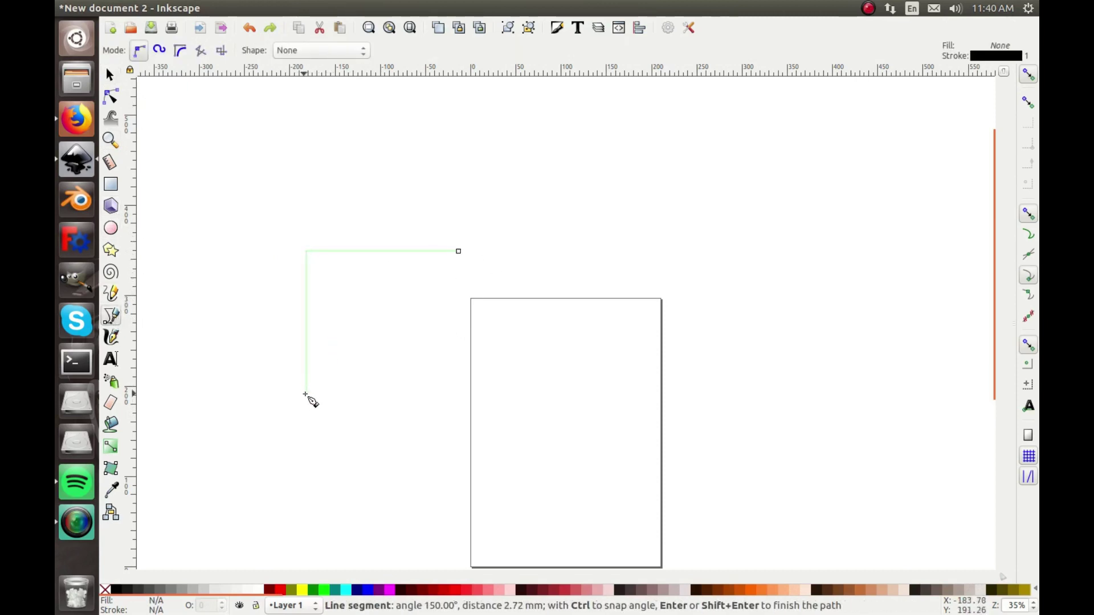
pyautogui.click(461, 395)
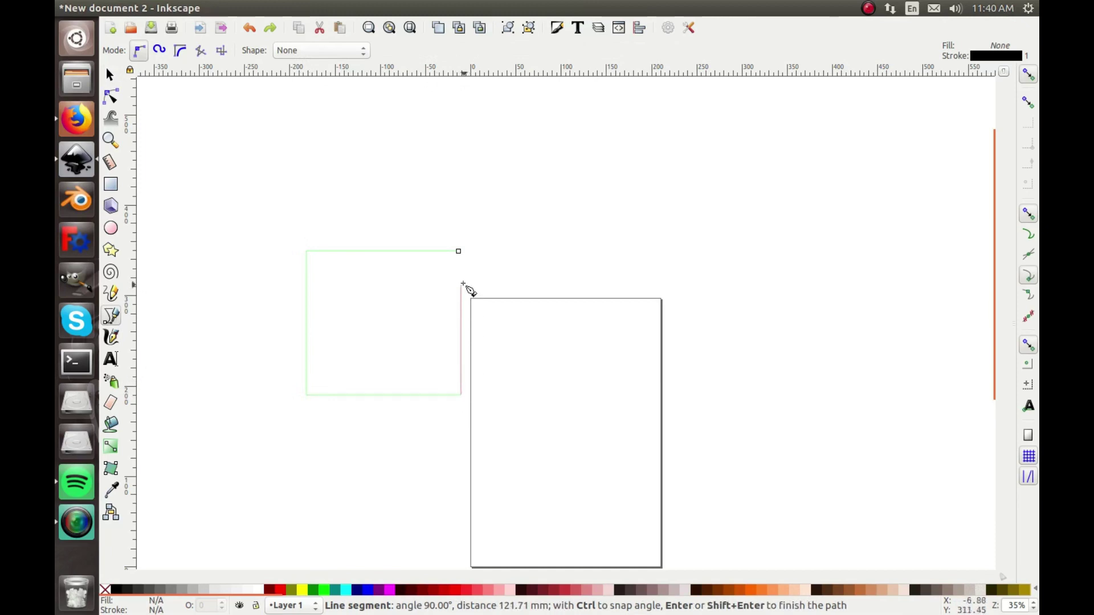
pyautogui.click(459, 251)
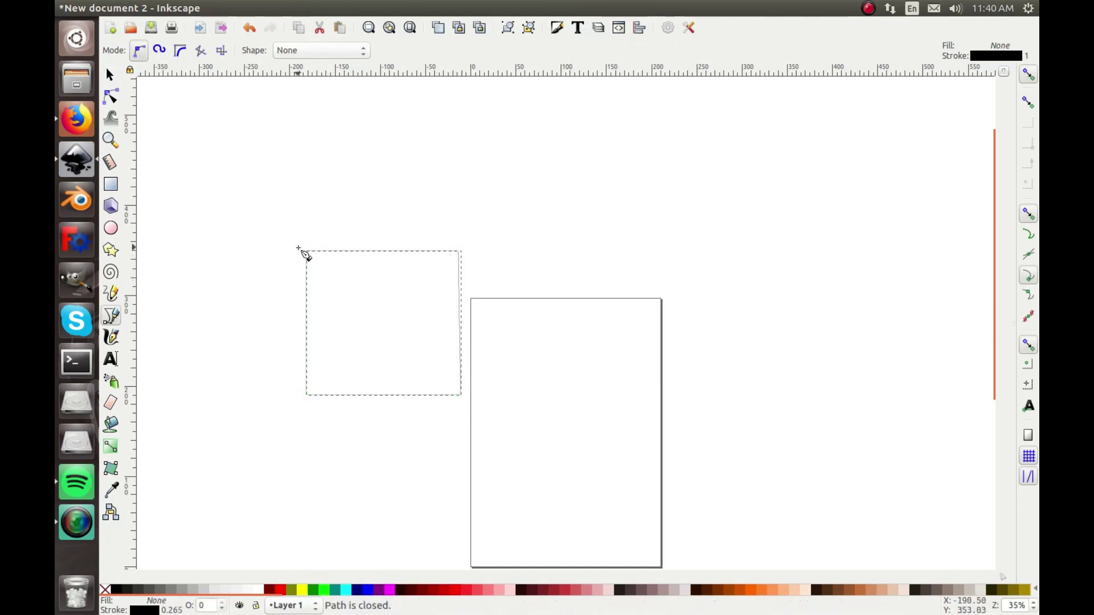
# Step: Bow the path's upper edge outward and both side edges inward, and raise a new node added midway along its lower edge
pyautogui.click(110, 97)
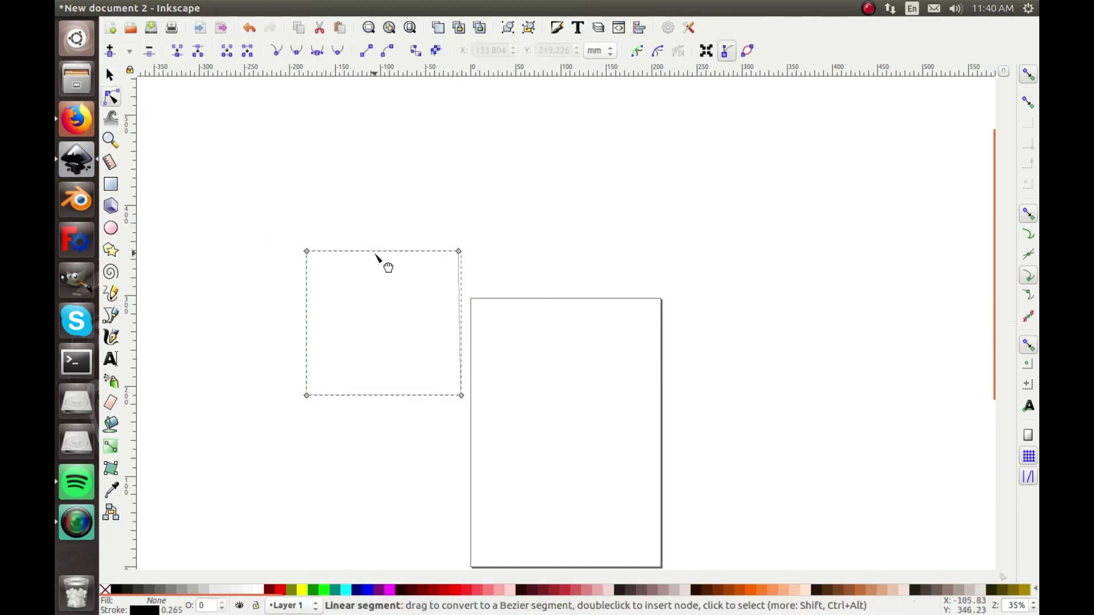
pyautogui.moveTo(382, 251); pyautogui.dragTo(391, 183)
pyautogui.moveTo(310, 277); pyautogui.dragTo(360, 262)
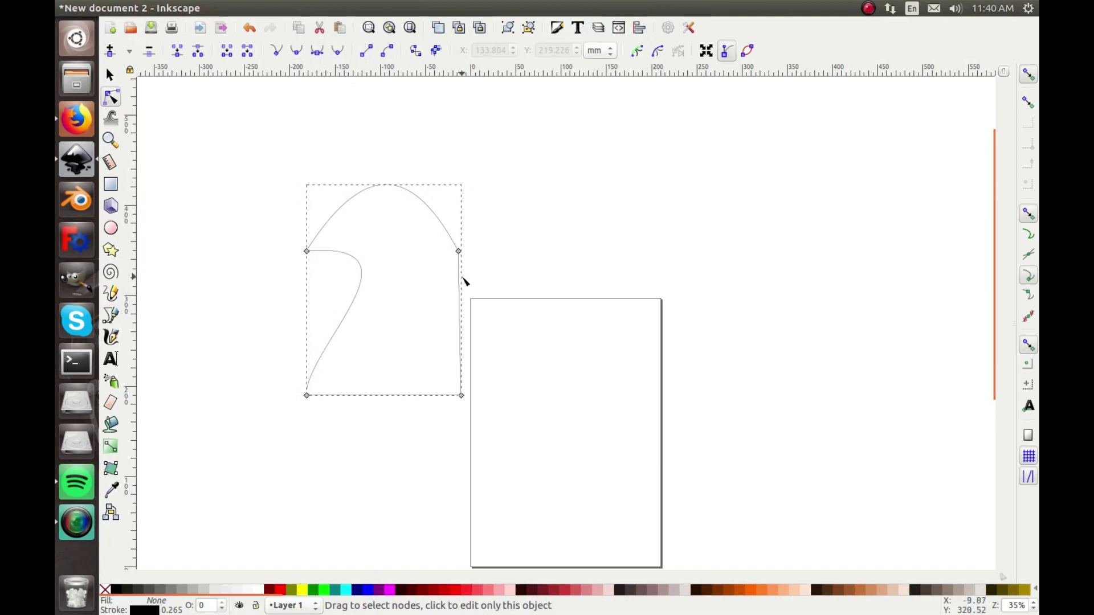
pyautogui.moveTo(459, 286); pyautogui.dragTo(406, 254)
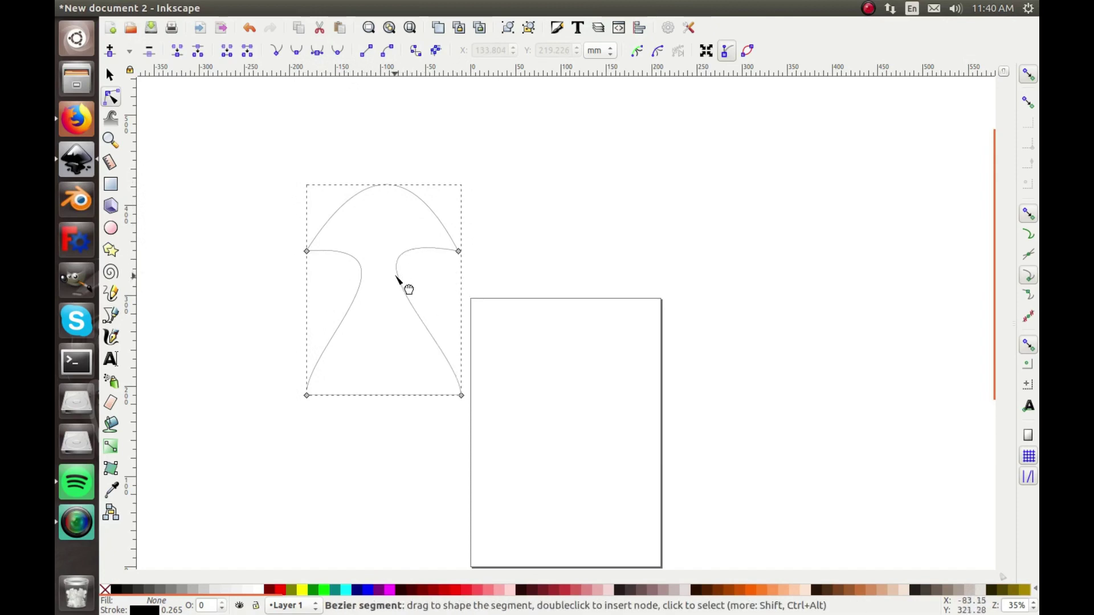
pyautogui.doubleClick(381, 396)
pyautogui.moveTo(381, 396); pyautogui.dragTo(385, 300)
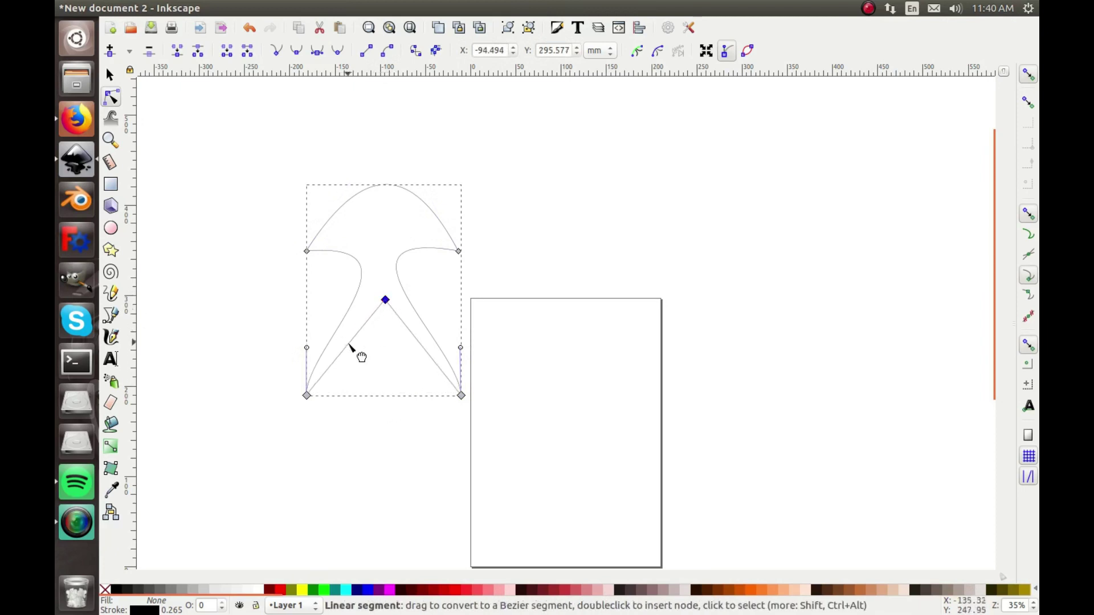
# Step: Make the two lower corner nodes of the path auto-smooth
pyautogui.click(307, 396)
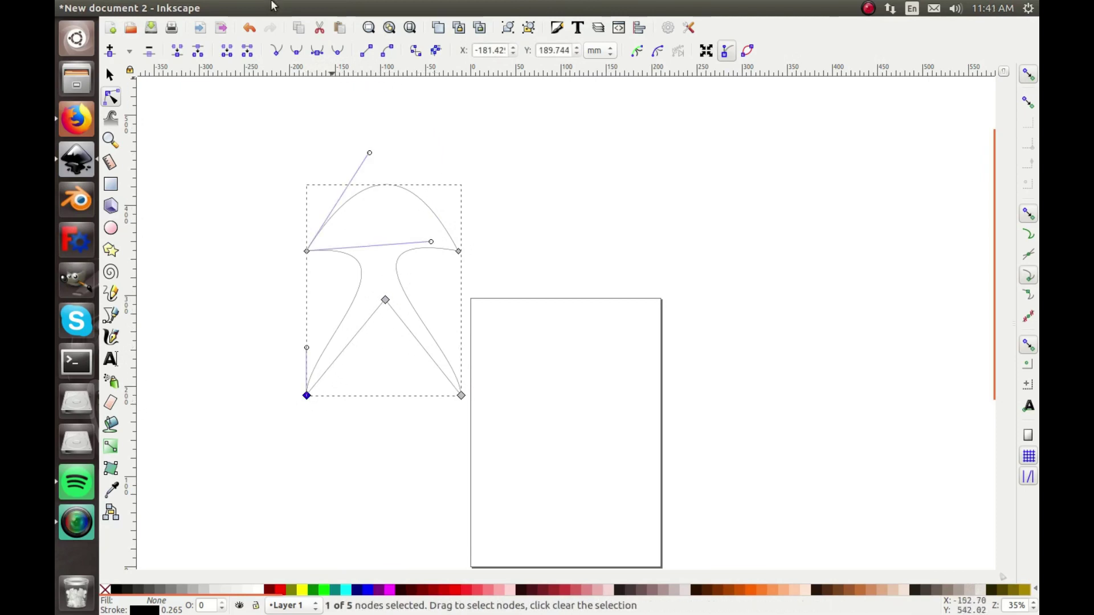
pyautogui.click(338, 51)
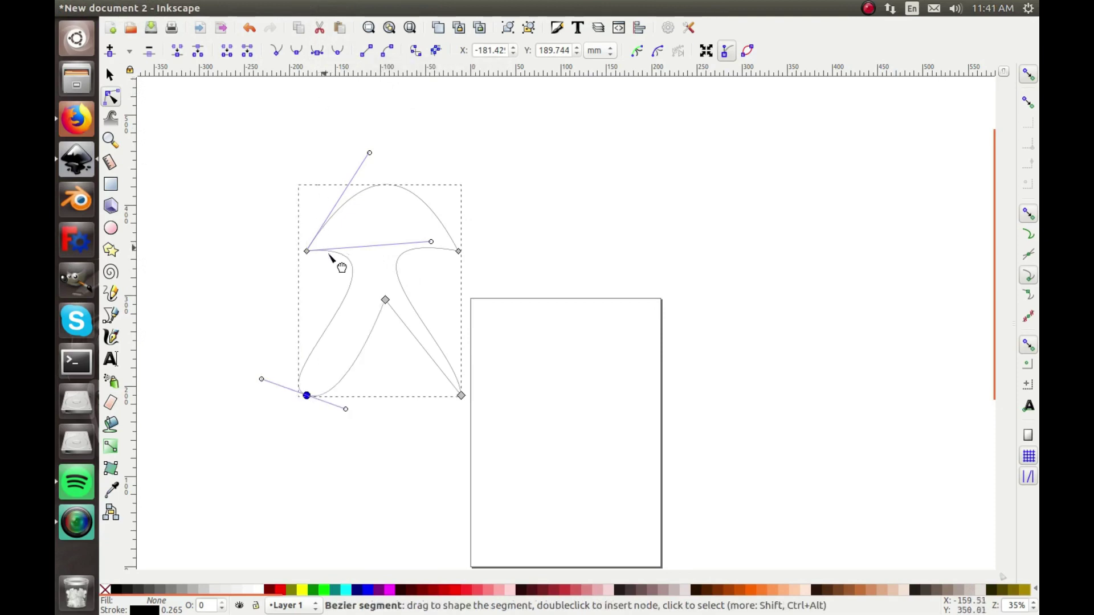
pyautogui.click(461, 396)
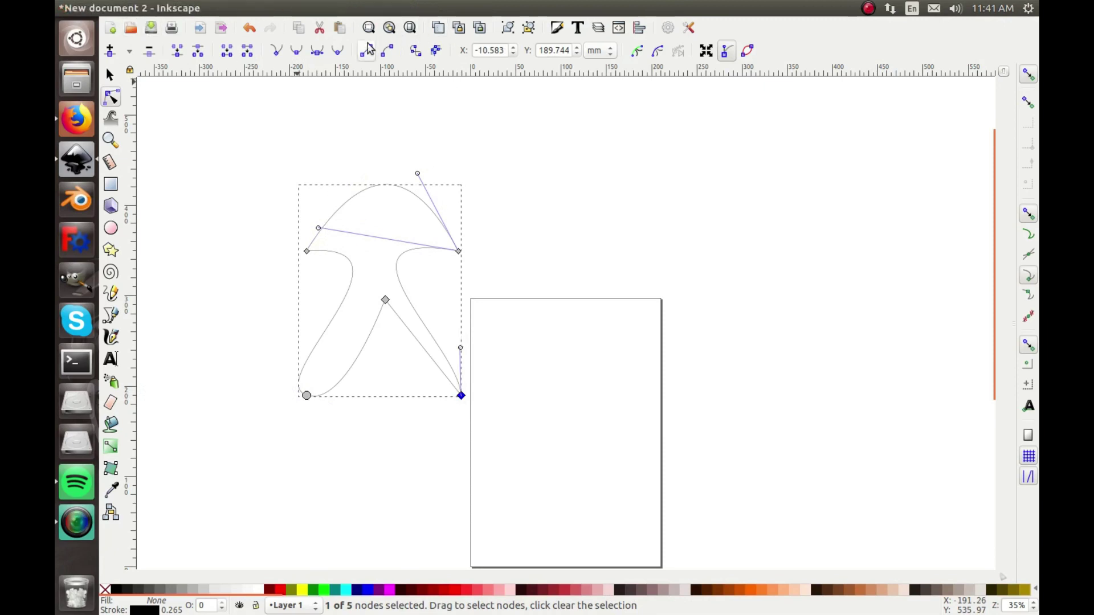
pyautogui.click(338, 52)
# Step: Try making the path's two upper corner nodes auto-smooth, and undo the change
pyautogui.click(459, 251)
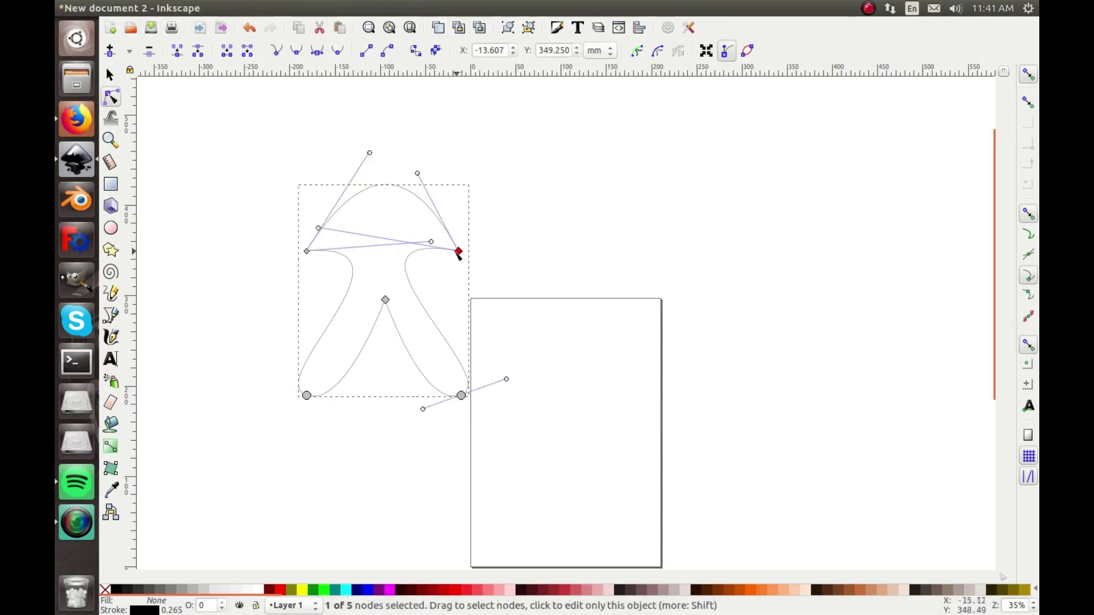
pyautogui.keyDown('shift'); pyautogui.click(307, 252); pyautogui.keyUp('shift')
pyautogui.click(338, 52)
pyautogui.click(419, 252)
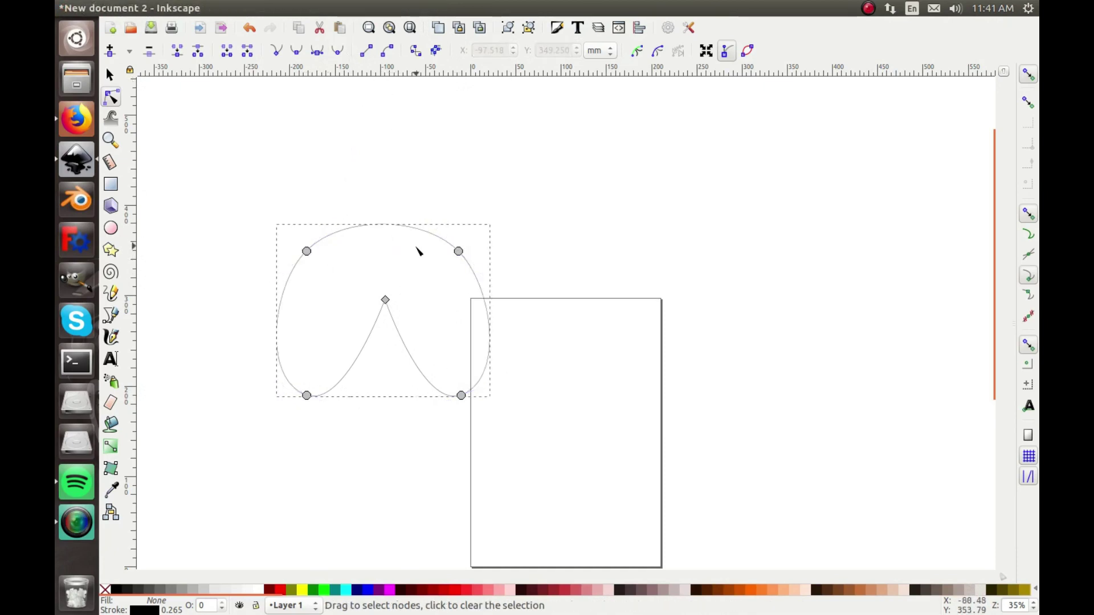
pyautogui.hotkey('ctrl', 'z')
# Step: Select the reshaped mushroom-like path as a whole object and delete it
pyautogui.click(295, 281)
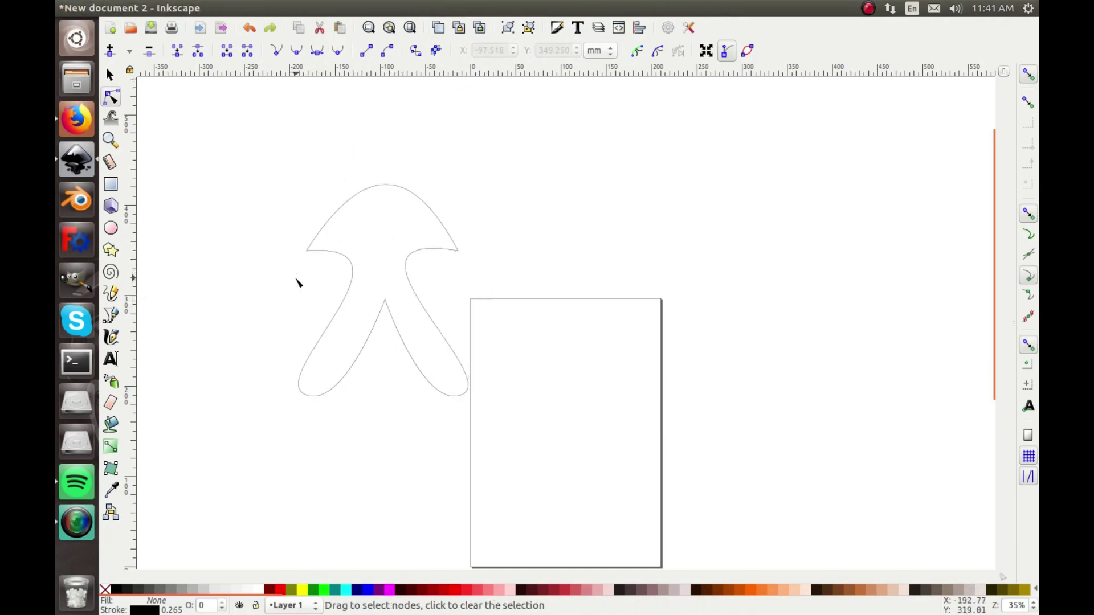
pyautogui.click(351, 263)
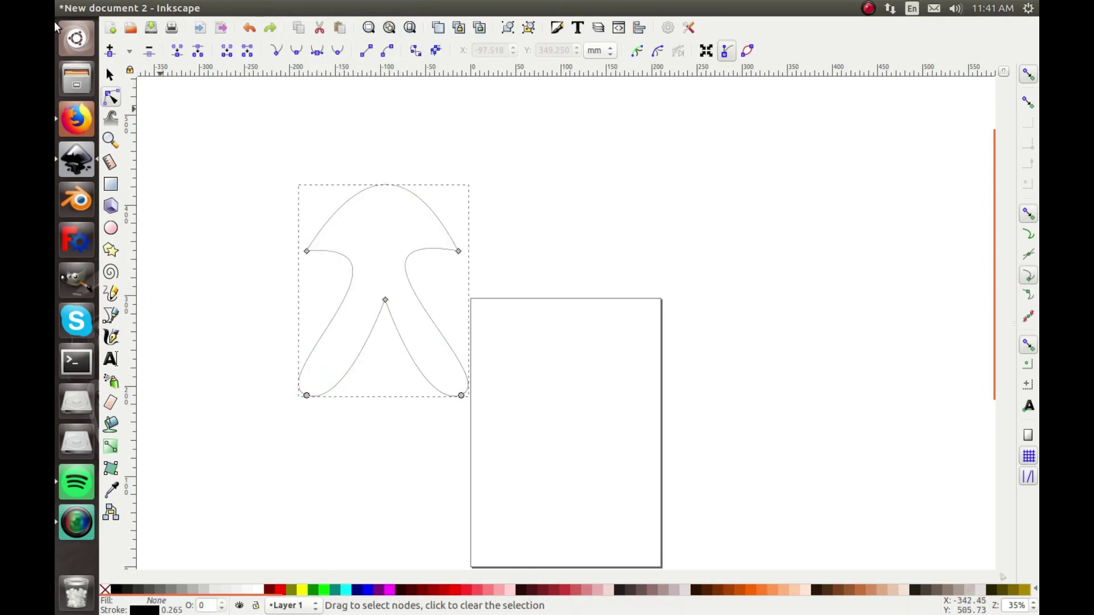
pyautogui.click(117, 69)
pyautogui.press('Delete')
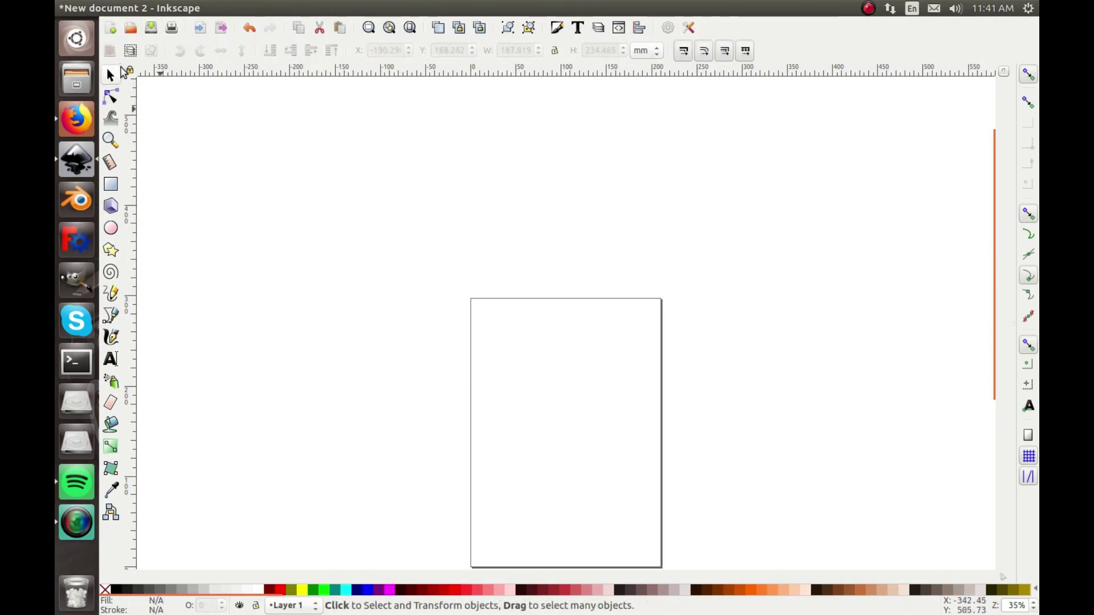
# Step: Try several calligraphic strokes above and beside the page with the Calligraphy tool at width 15, and undo them
pyautogui.click(112, 337)
pyautogui.moveTo(387, 212)
pyautogui.mouseDown()
pyautogui.moveTo(342, 239)
pyautogui.moveTo(331, 259)
pyautogui.moveTo(339, 344)
pyautogui.moveTo(434, 469)
pyautogui.moveTo(479, 457)
pyautogui.moveTo(512, 418)
pyautogui.moveTo(500, 374)
pyautogui.moveTo(466, 364)
pyautogui.moveTo(440, 387)
pyautogui.moveTo(452, 402)
pyautogui.moveTo(468, 387)
pyautogui.mouseUp()
pyautogui.moveTo(443, 279)
pyautogui.mouseDown()
pyautogui.moveTo(419, 313)
pyautogui.moveTo(428, 337)
pyautogui.moveTo(467, 333)
pyautogui.moveTo(488, 296)
pyautogui.moveTo(444, 314)
pyautogui.mouseUp()
pyautogui.moveTo(515, 244)
pyautogui.mouseDown()
pyautogui.moveTo(551, 157)
pyautogui.moveTo(574, 171)
pyautogui.mouseUp()
pyautogui.moveTo(516, 193); pyautogui.dragTo(552, 190)
pyautogui.hotkey('ctrl', 'z')
pyautogui.hotkey('ctrl', 'z')
pyautogui.hotkey('ctrl', 'z')
pyautogui.hotkey('ctrl', 'z')
pyautogui.hotkey('ctrl', 'z')
pyautogui.hotkey('ctrl', 'z')
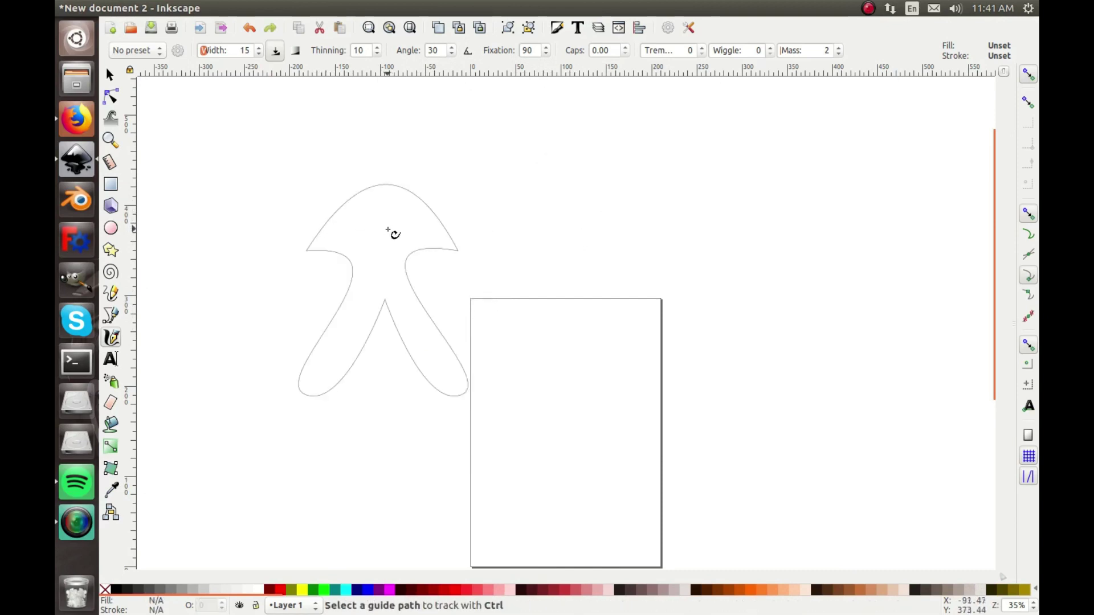
pyautogui.hotkey('ctrl', 'z')
# Step: Try hand-lettering a capital I and several lowercase letters above the page with calligraphic strokes at width 15, and undo them
pyautogui.moveTo(386, 209)
pyautogui.mouseDown()
pyautogui.moveTo(378, 303)
pyautogui.moveTo(420, 303)
pyautogui.mouseUp()
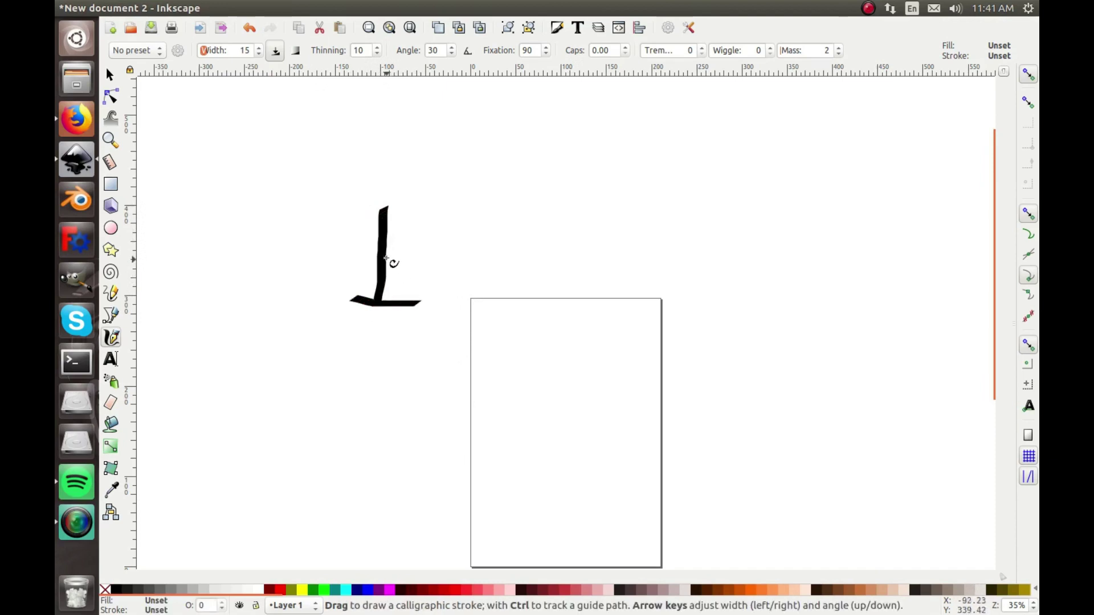
pyautogui.moveTo(361, 210); pyautogui.dragTo(422, 221)
pyautogui.moveTo(447, 261)
pyautogui.mouseDown()
pyautogui.moveTo(443, 300)
pyautogui.moveTo(455, 264)
pyautogui.moveTo(476, 296)
pyautogui.mouseUp()
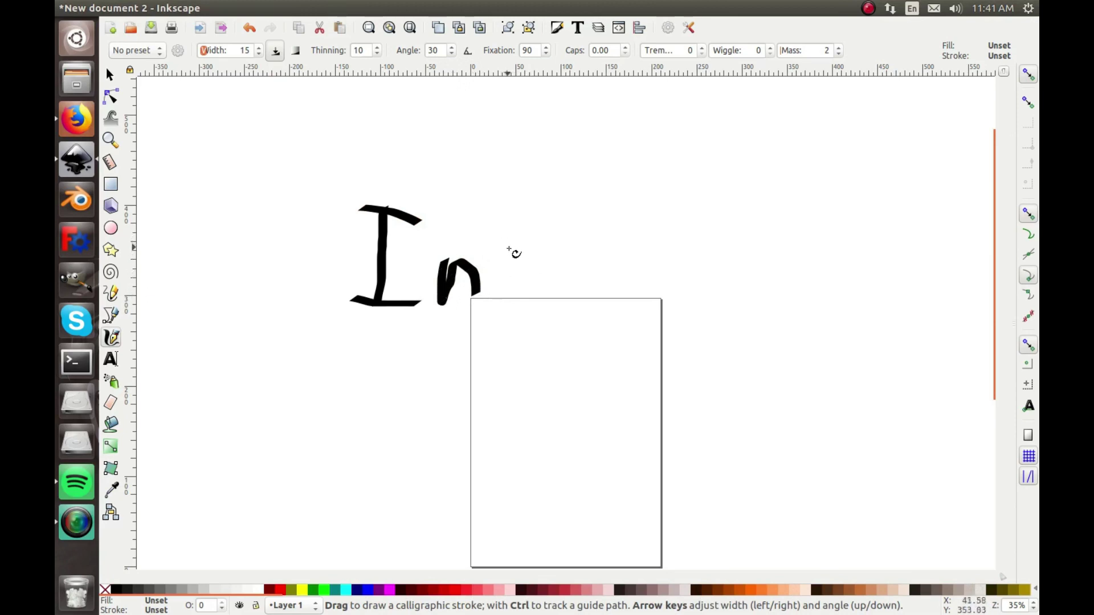
pyautogui.moveTo(494, 292)
pyautogui.mouseDown()
pyautogui.moveTo(504, 258)
pyautogui.moveTo(494, 290)
pyautogui.moveTo(525, 260)
pyautogui.moveTo(539, 297)
pyautogui.mouseUp()
pyautogui.moveTo(564, 193); pyautogui.dragTo(557, 302)
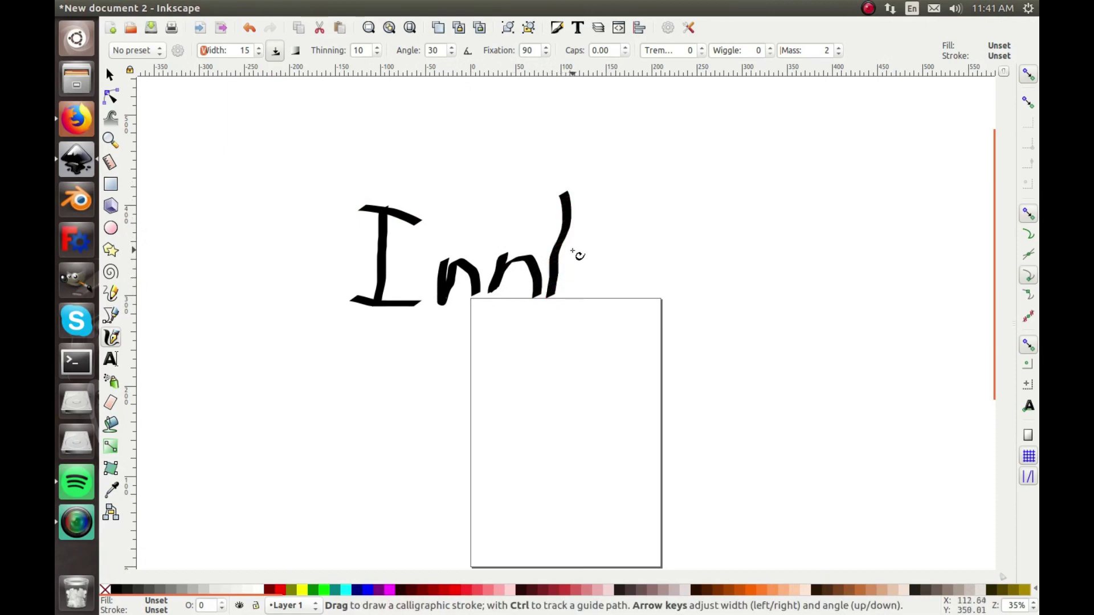
pyautogui.hotkey('ctrl', 'z')
pyautogui.hotkey('ctrl', 'z')
pyautogui.hotkey('ctrl', 'z')
pyautogui.hotkey('ctrl', 'z')
pyautogui.hotkey('ctrl', 'z')
pyautogui.hotkey('ctrl', 'z')
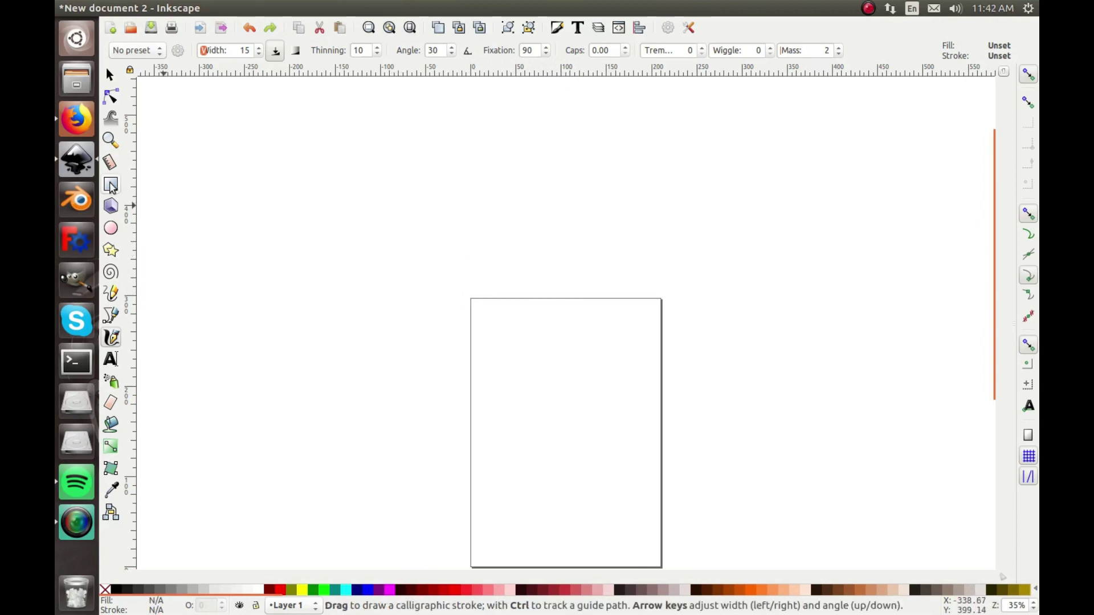
# Step: Add a line of random sample text beginning "hdhiudhgisdrhtn" beside the page in sans-serif at font size 72
pyautogui.press('t')
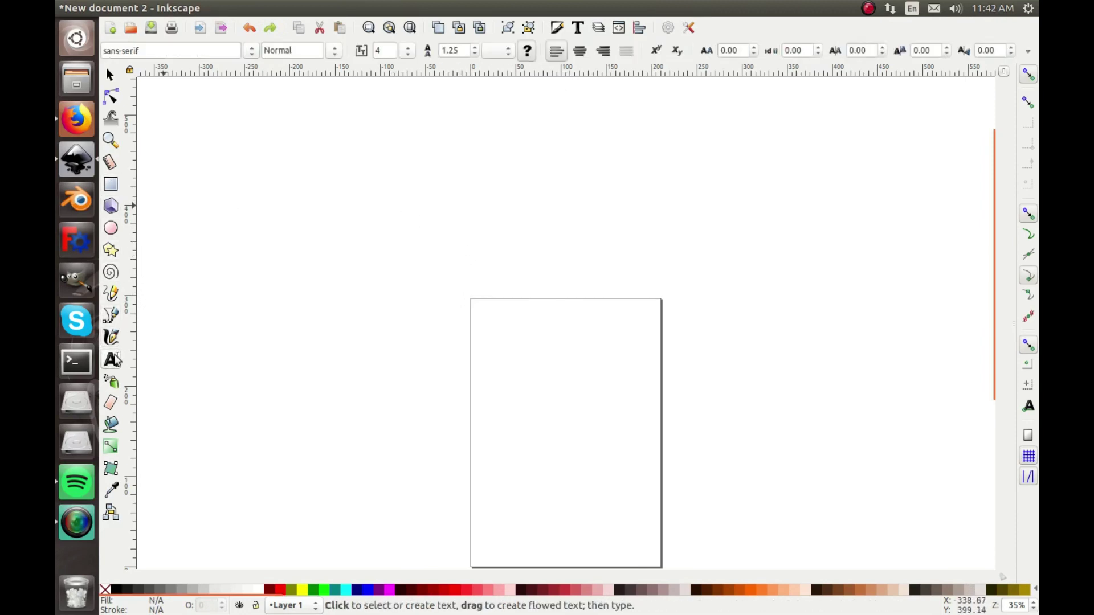
pyautogui.click(340, 318)
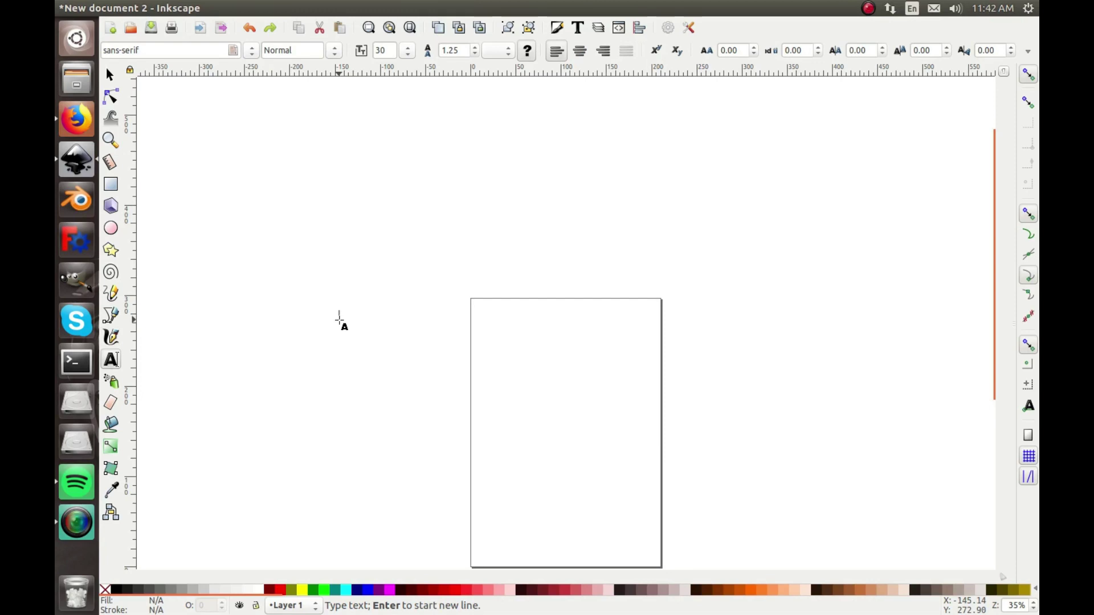
pyautogui.click(409, 51)
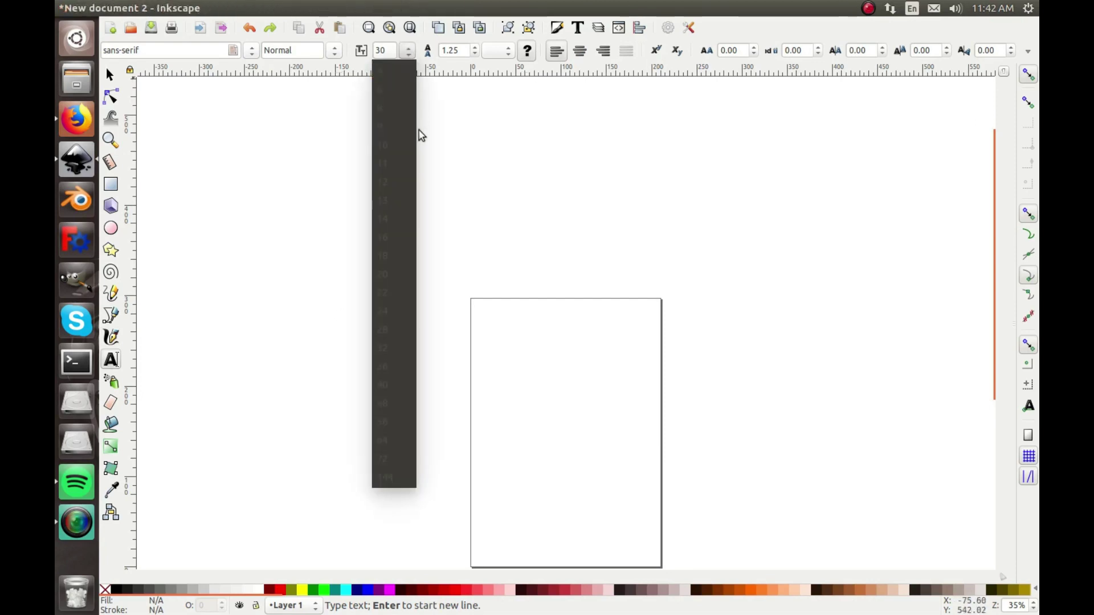
pyautogui.click(398, 460)
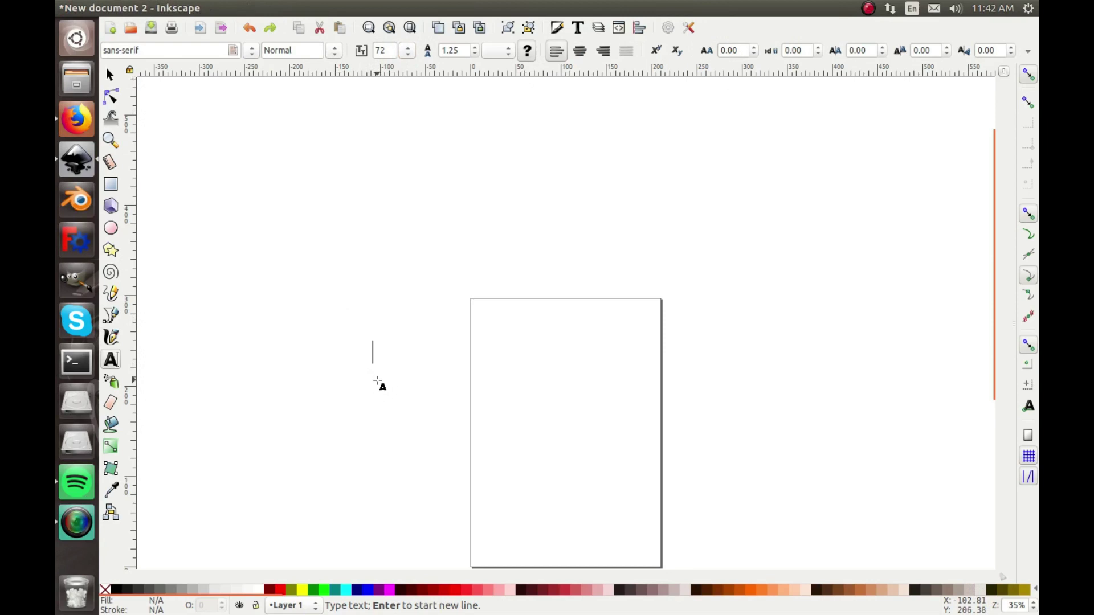
pyautogui.write('hdhiudhgisdrhtn')
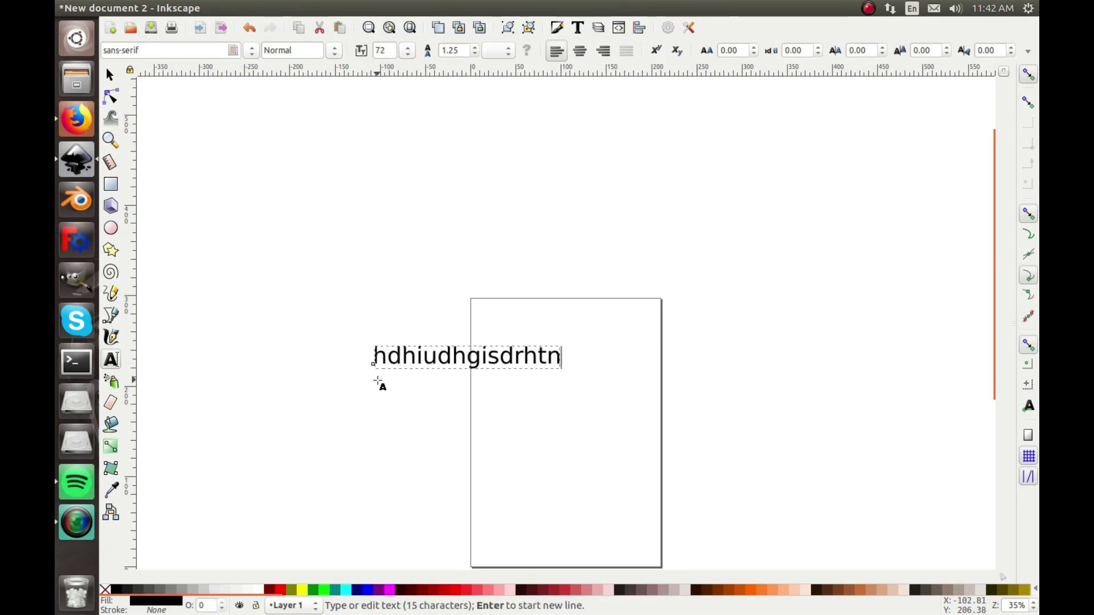
pyautogui.write('frt98jvybrg8duso9tjuydi')
# Step: Delete all the characters of the sample text and leave an empty text insertion point beside the page
pyautogui.press('BackSpace')
pyautogui.press('BackSpace')
pyautogui.press('BackSpace')
pyautogui.press('BackSpace')
pyautogui.press('BackSpace')
pyautogui.press('BackSpace')
pyautogui.press('BackSpace')
pyautogui.press('BackSpace')
pyautogui.press('BackSpace')
pyautogui.press('BackSpace')
pyautogui.press('BackSpace')
pyautogui.press('BackSpace')
pyautogui.press('BackSpace')
pyautogui.press('BackSpace')
pyautogui.press('BackSpace')
pyautogui.press('BackSpace')
pyautogui.press('BackSpace')
pyautogui.press('BackSpace')
pyautogui.press('BackSpace')
pyautogui.press('BackSpace')
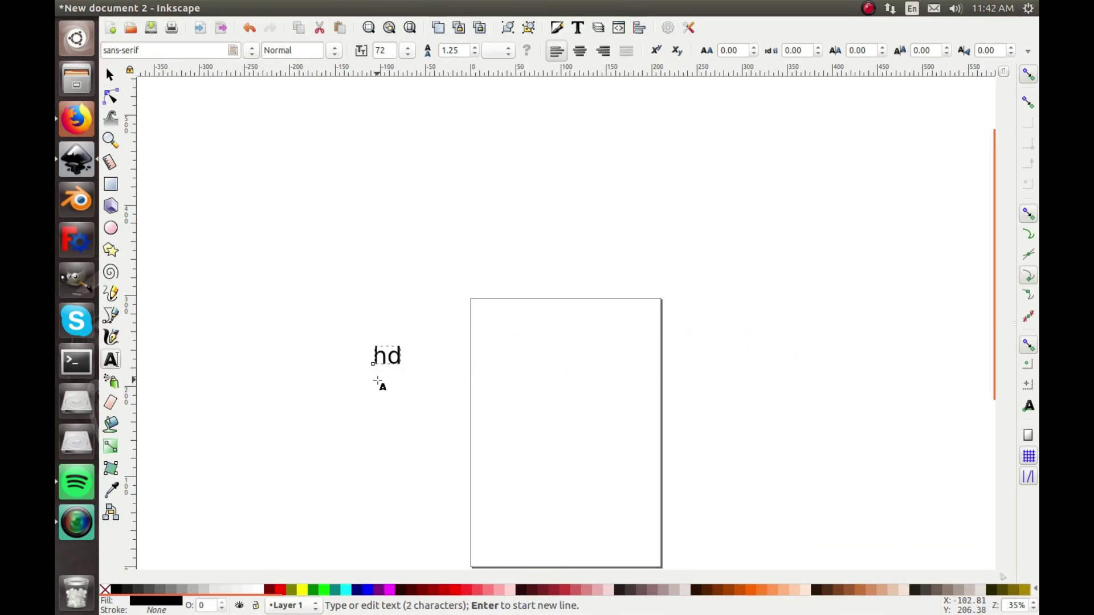
pyautogui.press('BackSpace')
pyautogui.press('BackSpace')
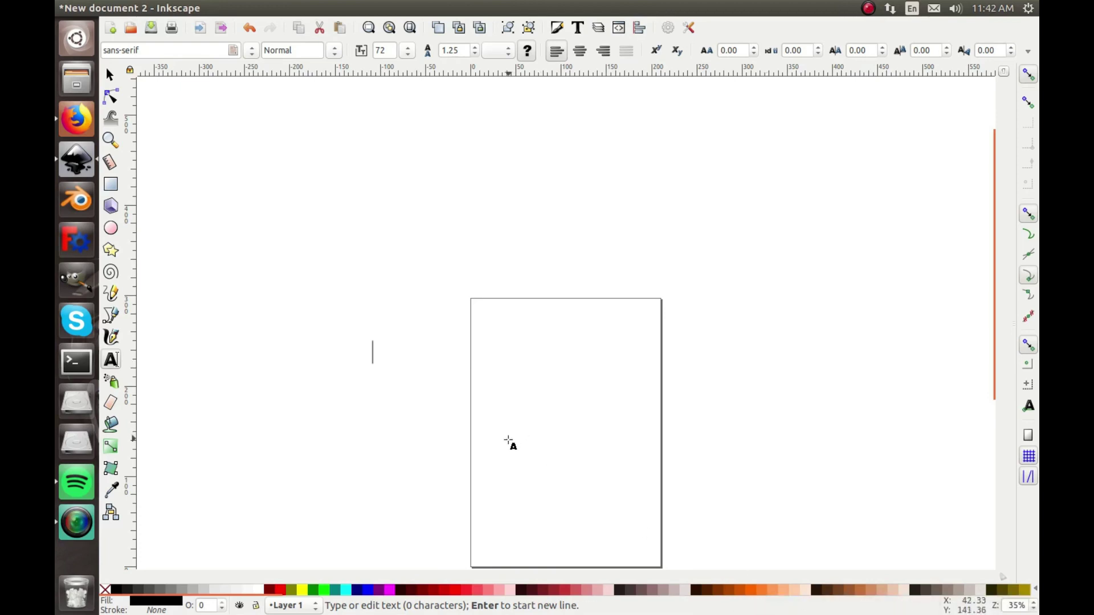
pyautogui.click(397, 388)
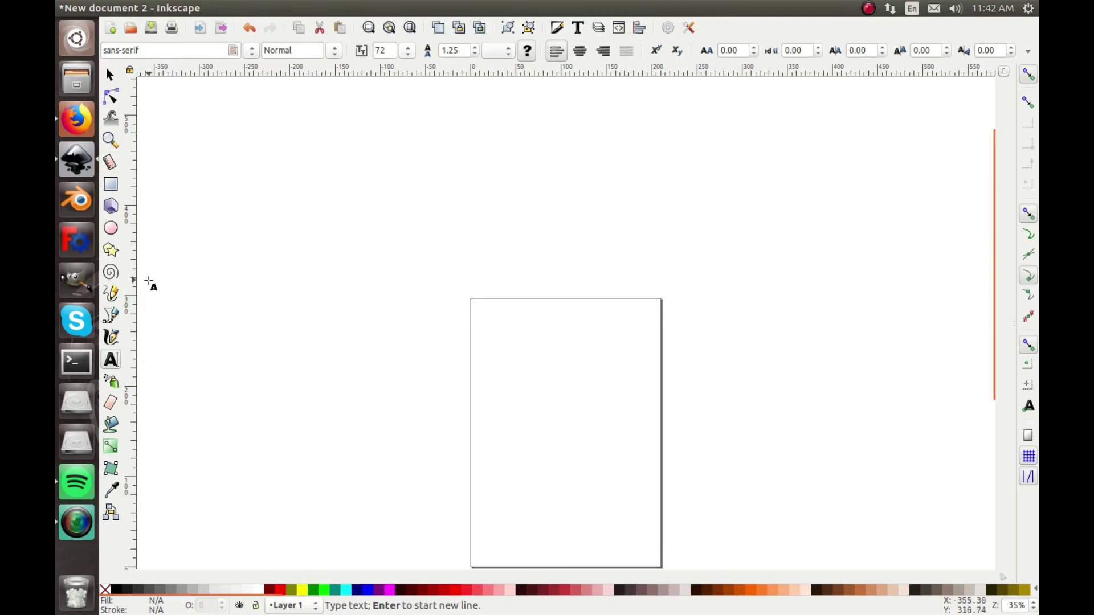
# Step: Draw a circle about 101 mm in diameter above and beside the page, and select it as an object
pyautogui.click(111, 229)
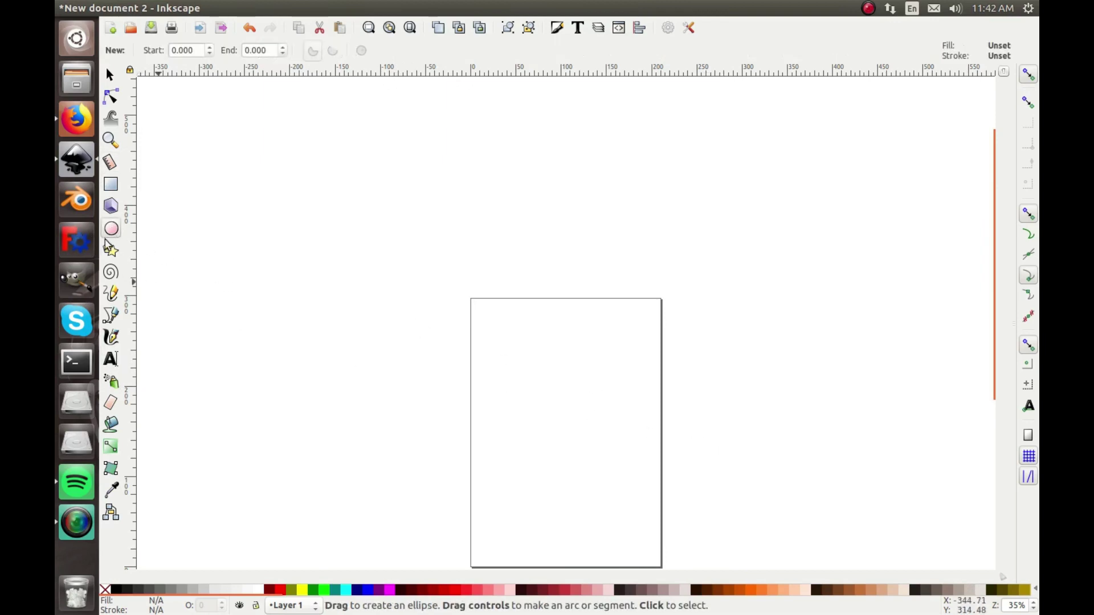
pyautogui.moveTo(318, 211); pyautogui.dragTo(399, 302)
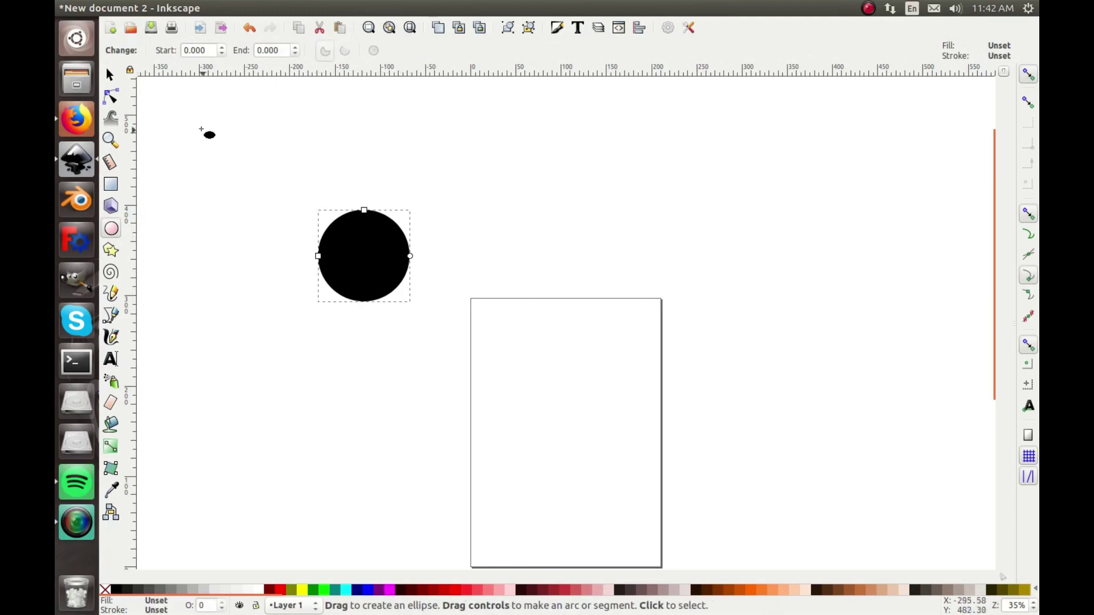
pyautogui.click(113, 73)
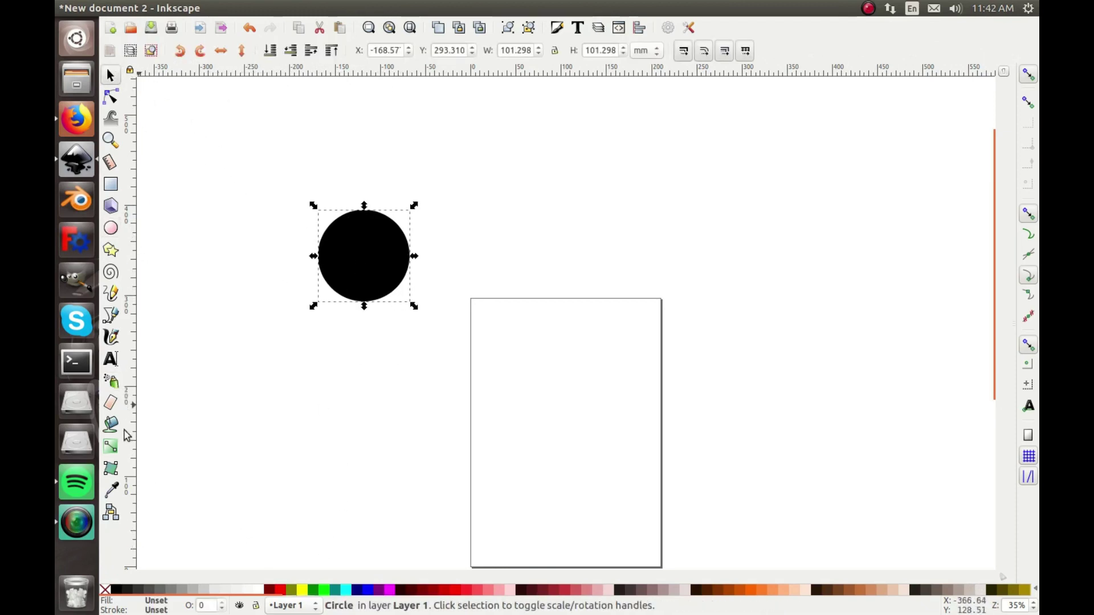
# Step: Apply a radial gradient from the circle's centre outward, extending both of its radius handles beyond the circle's edge
pyautogui.click(111, 448)
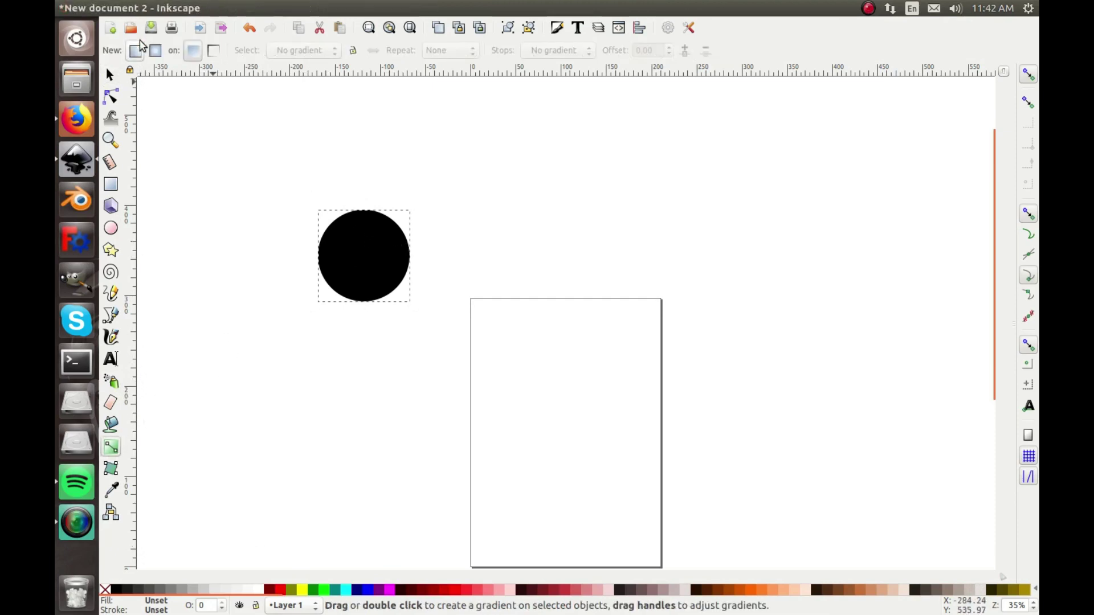
pyautogui.click(154, 51)
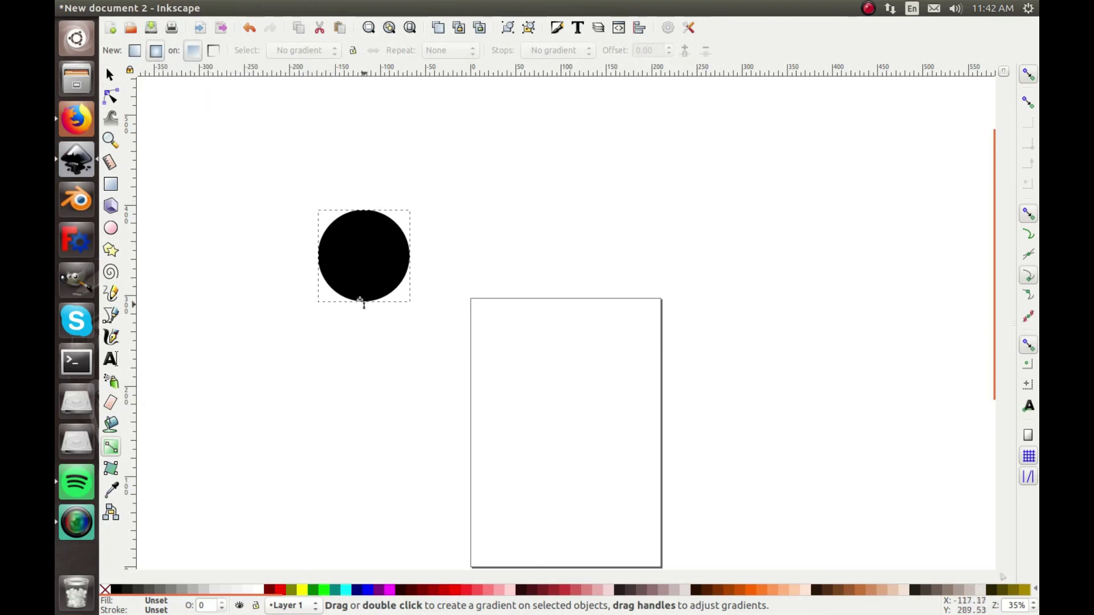
pyautogui.moveTo(364, 257); pyautogui.dragTo(293, 297)
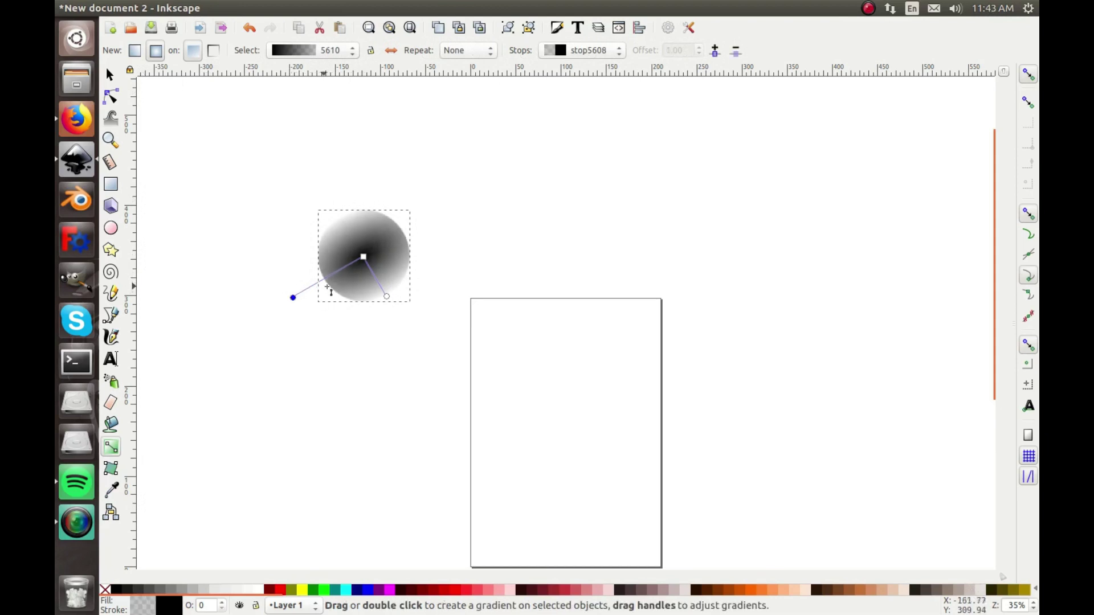
pyautogui.moveTo(393, 305); pyautogui.dragTo(402, 319)
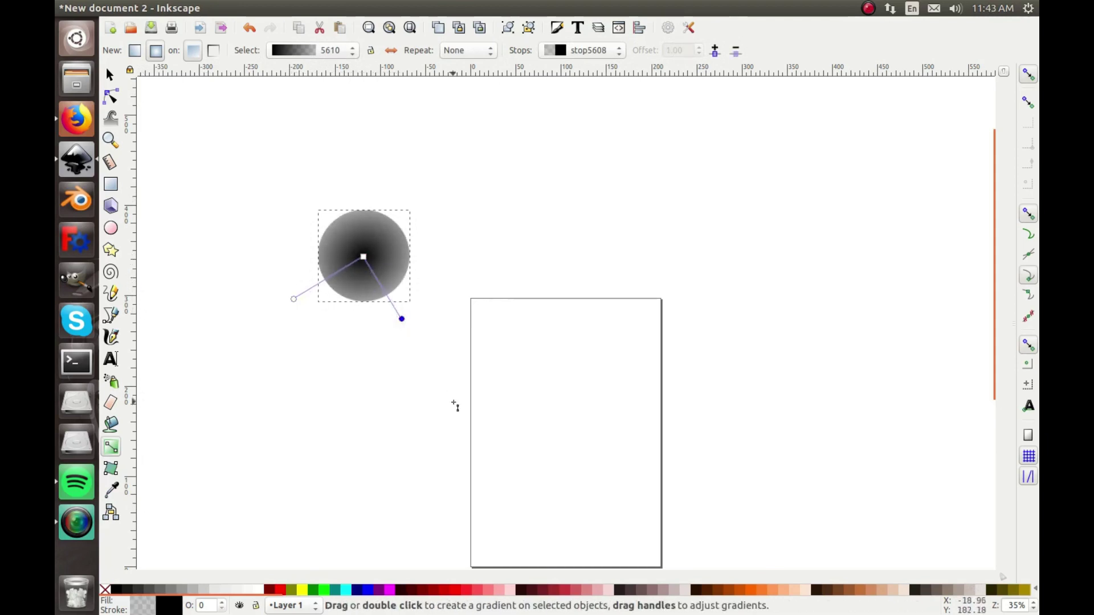
# Step: Try green and navy blue for the gradient's outer stop, and settle on bright green
pyautogui.click(317, 590)
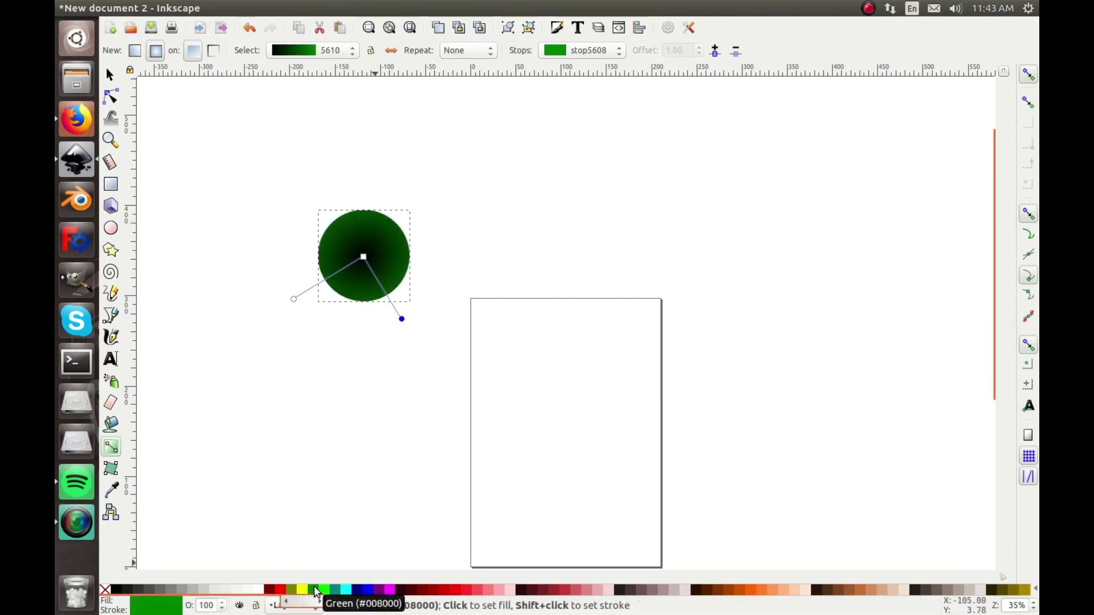
pyautogui.click(360, 590)
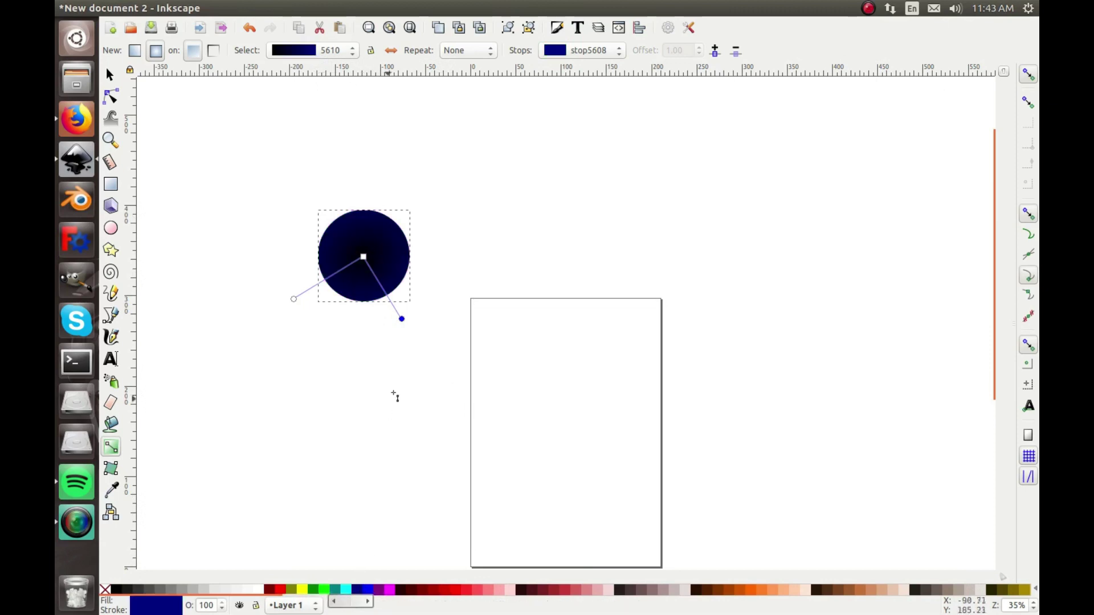
pyautogui.click(317, 591)
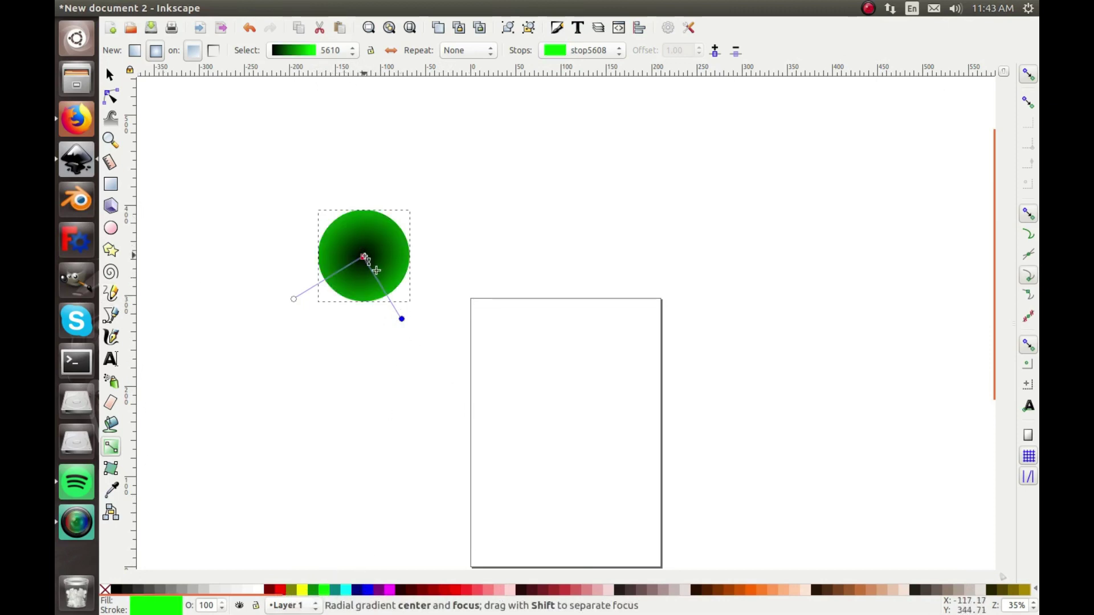
# Step: Shift the radial gradient's centre toward the circle's upper left and lengthen both radius handles
pyautogui.moveTo(364, 257); pyautogui.dragTo(351, 249)
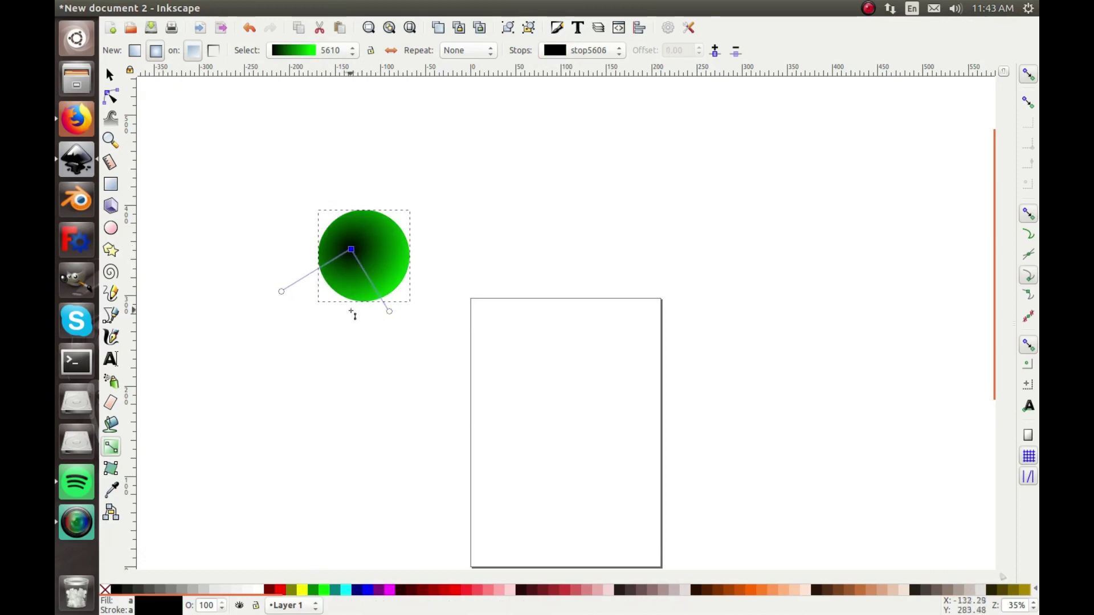
pyautogui.moveTo(390, 311); pyautogui.dragTo(403, 342)
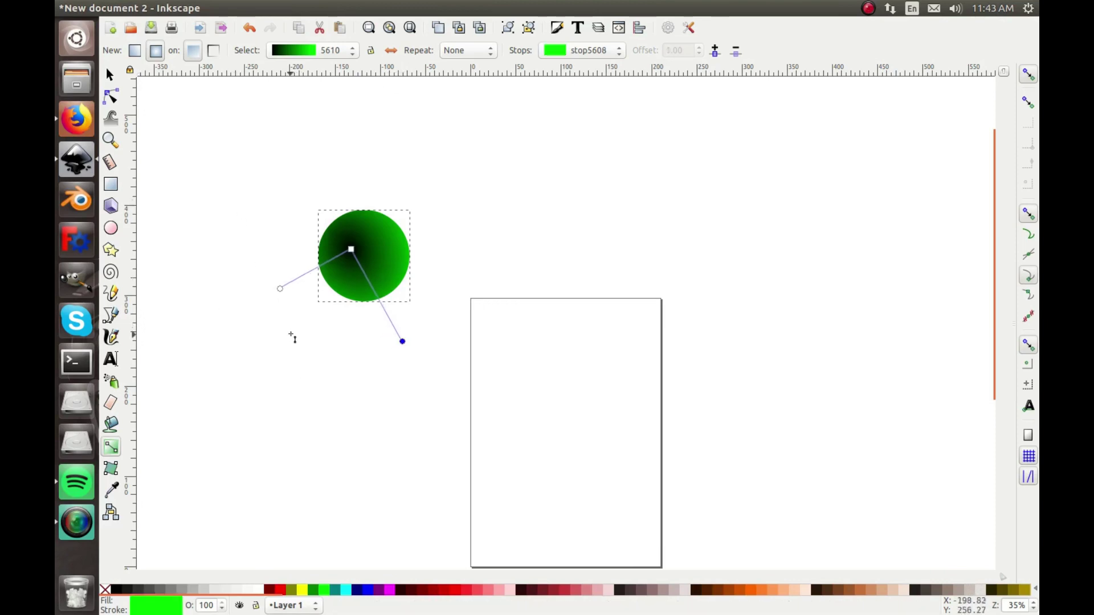
pyautogui.moveTo(280, 290); pyautogui.dragTo(259, 298)
# Step: Move the gradient-filled circle closer to the page, to about X -119.4 mm and Y 272.1 mm
pyautogui.click(110, 75)
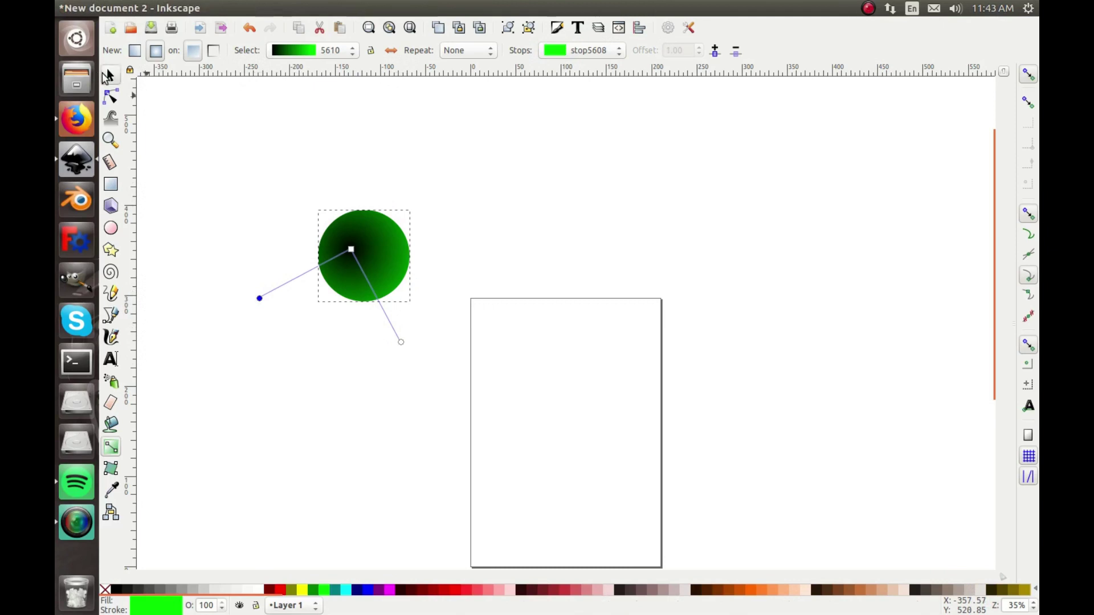
pyautogui.click(220, 134)
pyautogui.moveTo(352, 219); pyautogui.dragTo(398, 248)
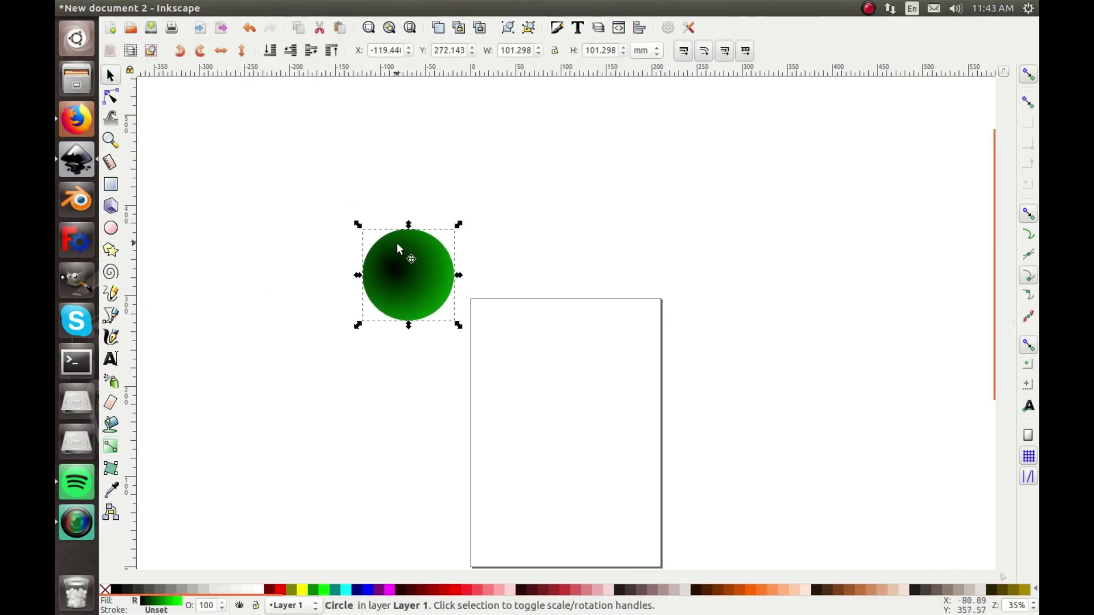
# Step: Try spraying clones of the green circle over and around the page with the Spray tool at width 15, and undo them
pyautogui.click(113, 382)
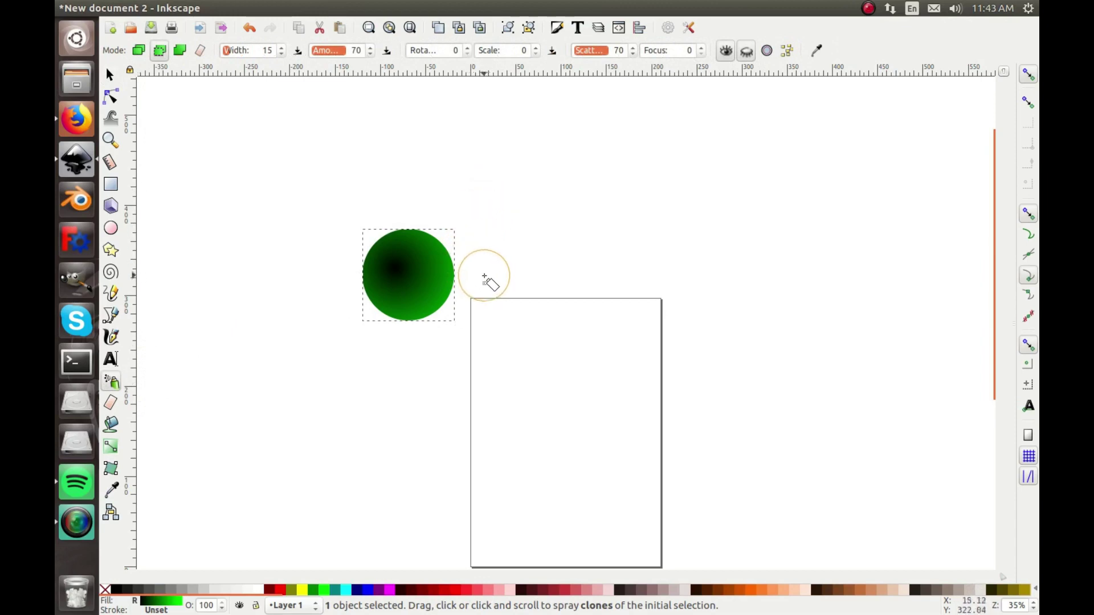
pyautogui.moveTo(494, 274)
pyautogui.mouseDown()
pyautogui.moveTo(568, 211)
pyautogui.moveTo(639, 248)
pyautogui.moveTo(384, 440)
pyautogui.moveTo(378, 430)
pyautogui.moveTo(633, 310)
pyautogui.moveTo(348, 225)
pyautogui.moveTo(576, 171)
pyautogui.moveTo(151, 97)
pyautogui.moveTo(239, 93)
pyautogui.moveTo(227, 284)
pyautogui.moveTo(324, 371)
pyautogui.moveTo(191, 444)
pyautogui.moveTo(194, 608)
pyautogui.moveTo(147, 232)
pyautogui.moveTo(139, 240)
pyautogui.moveTo(166, 361)
pyautogui.moveTo(228, 102)
pyautogui.mouseUp()
pyautogui.moveTo(513, 114)
pyautogui.mouseDown()
pyautogui.moveTo(696, 224)
pyautogui.moveTo(867, 390)
pyautogui.moveTo(591, 457)
pyautogui.moveTo(378, 558)
pyautogui.moveTo(631, 452)
pyautogui.moveTo(240, 564)
pyautogui.moveTo(721, 386)
pyautogui.moveTo(527, 164)
pyautogui.moveTo(883, 102)
pyautogui.moveTo(642, 104)
pyautogui.moveTo(872, 240)
pyautogui.moveTo(623, 320)
pyautogui.moveTo(894, 208)
pyautogui.moveTo(982, 151)
pyautogui.moveTo(1003, 354)
pyautogui.moveTo(1038, 242)
pyautogui.moveTo(972, 424)
pyautogui.moveTo(945, 420)
pyautogui.moveTo(849, 192)
pyautogui.moveTo(946, 371)
pyautogui.moveTo(838, 393)
pyautogui.moveTo(793, 508)
pyautogui.moveTo(843, 525)
pyautogui.moveTo(480, 204)
pyautogui.moveTo(354, 420)
pyautogui.moveTo(628, 320)
pyautogui.moveTo(271, 212)
pyautogui.moveTo(208, 80)
pyautogui.moveTo(396, 166)
pyautogui.moveTo(521, 364)
pyautogui.moveTo(262, 518)
pyautogui.moveTo(591, 389)
pyautogui.moveTo(772, 228)
pyautogui.moveTo(305, 261)
pyautogui.moveTo(586, 281)
pyautogui.moveTo(1024, 207)
pyautogui.moveTo(455, 495)
pyautogui.moveTo(864, 129)
pyautogui.moveTo(904, 213)
pyautogui.moveTo(650, 311)
pyautogui.moveTo(342, 152)
pyautogui.moveTo(496, 200)
pyautogui.moveTo(716, 416)
pyautogui.moveTo(598, 325)
pyautogui.moveTo(588, 335)
pyautogui.mouseUp()
pyautogui.hotkey('ctrl', 'z')
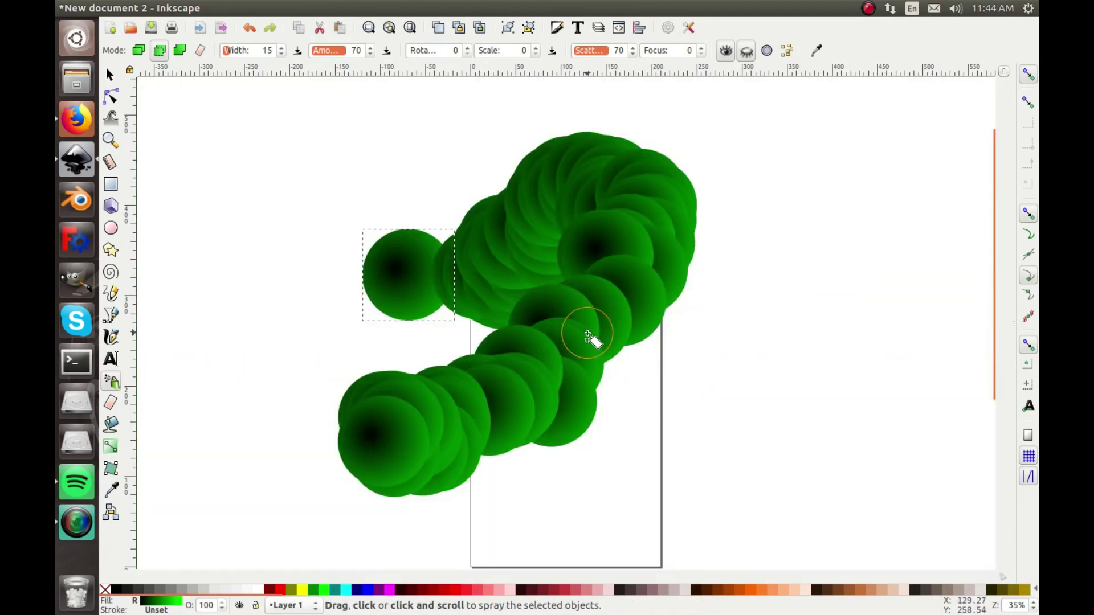
pyautogui.hotkey('ctrl', 'z')
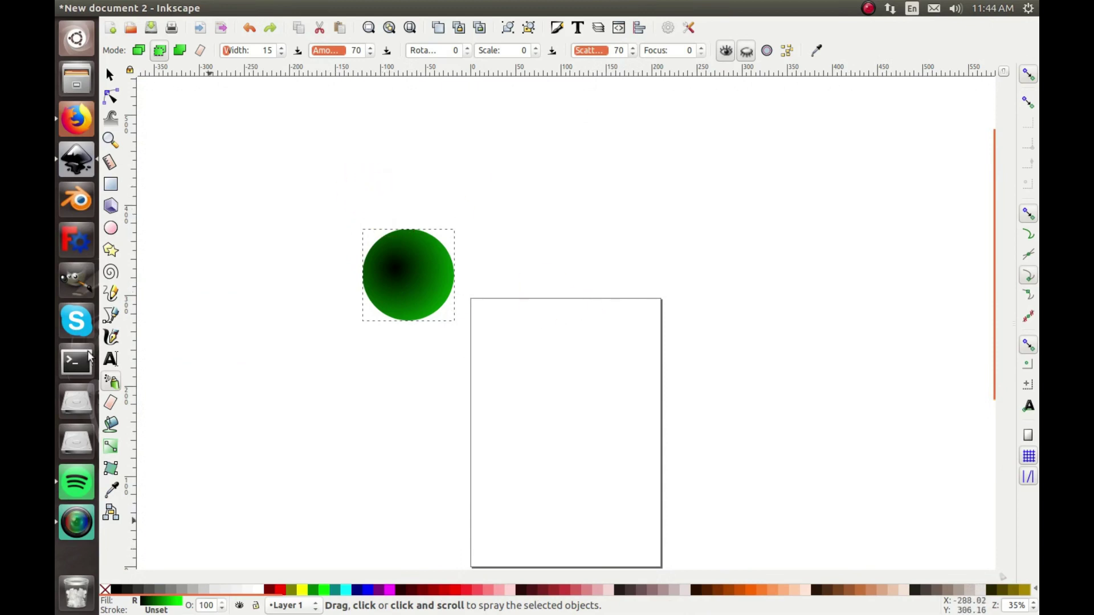
# Step: Cut several diagonal strokes across the green circle with the Eraser at width 10
pyautogui.click(110, 403)
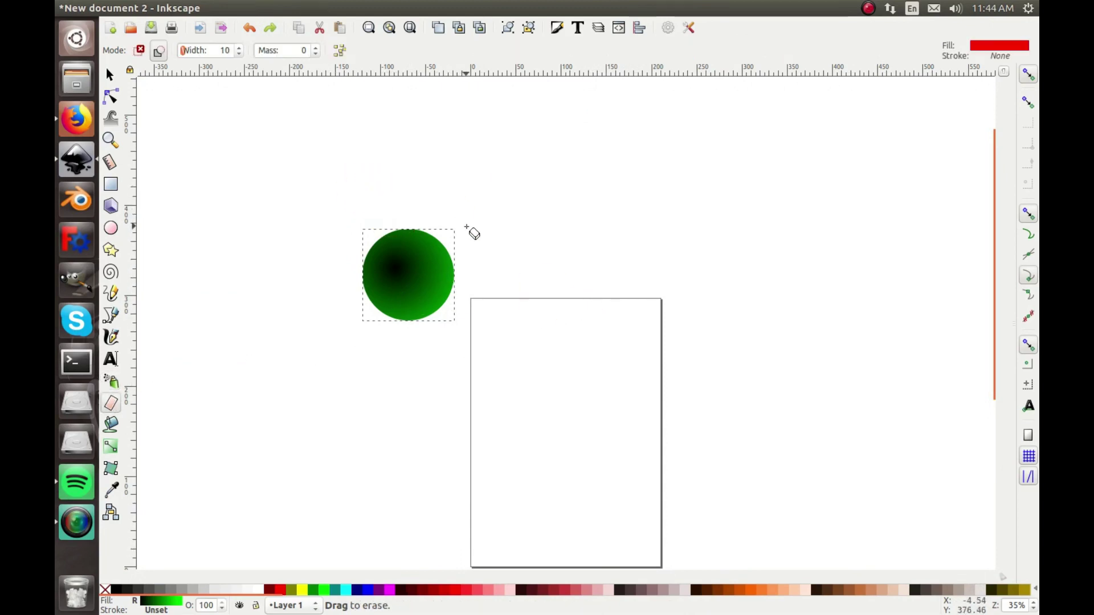
pyautogui.moveTo(462, 229); pyautogui.dragTo(449, 238)
pyautogui.moveTo(425, 274)
pyautogui.mouseDown()
pyautogui.moveTo(399, 287)
pyautogui.moveTo(424, 271)
pyautogui.mouseUp()
pyautogui.moveTo(375, 302)
pyautogui.mouseDown()
pyautogui.moveTo(361, 305)
pyautogui.moveTo(405, 280)
pyautogui.mouseUp()
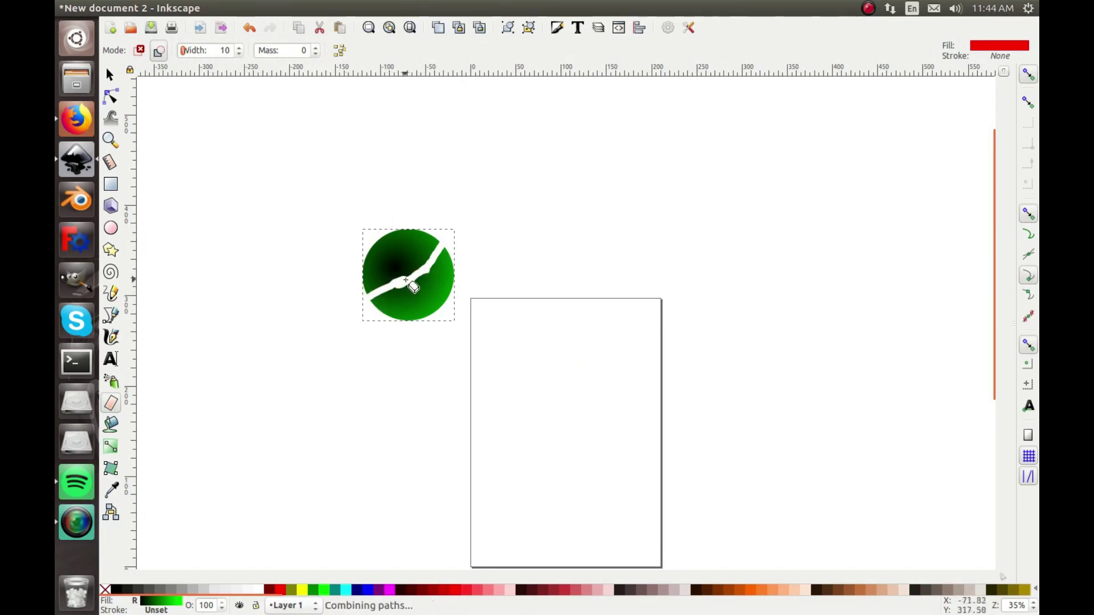
pyautogui.moveTo(456, 253); pyautogui.dragTo(373, 308)
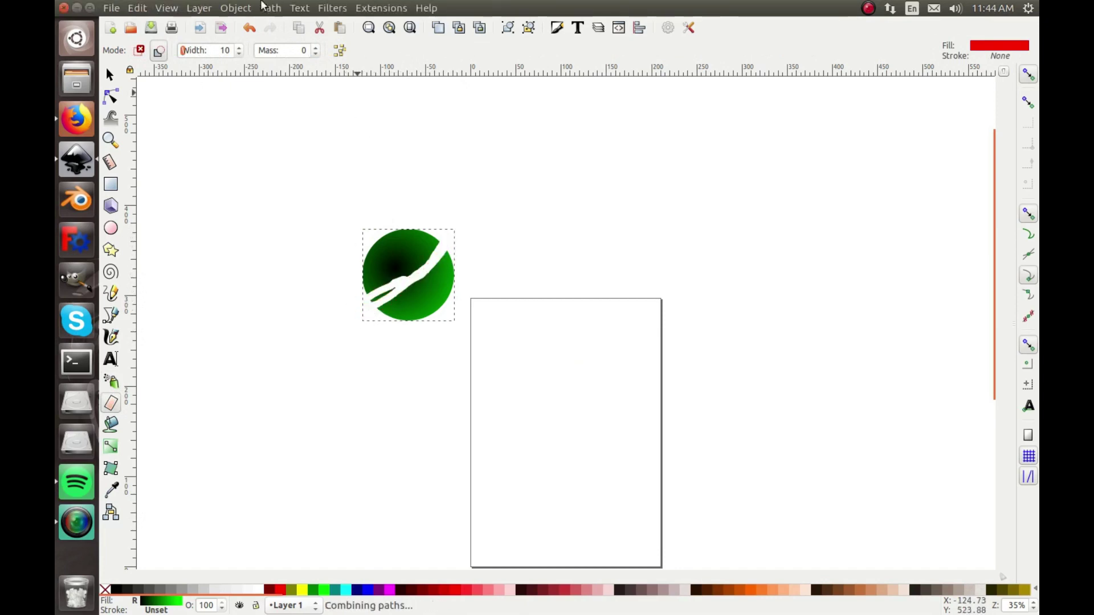
# Step: Set the eraser width to 37, erase the rest of the green circle, and return to the Selector tool
pyautogui.click(241, 48)
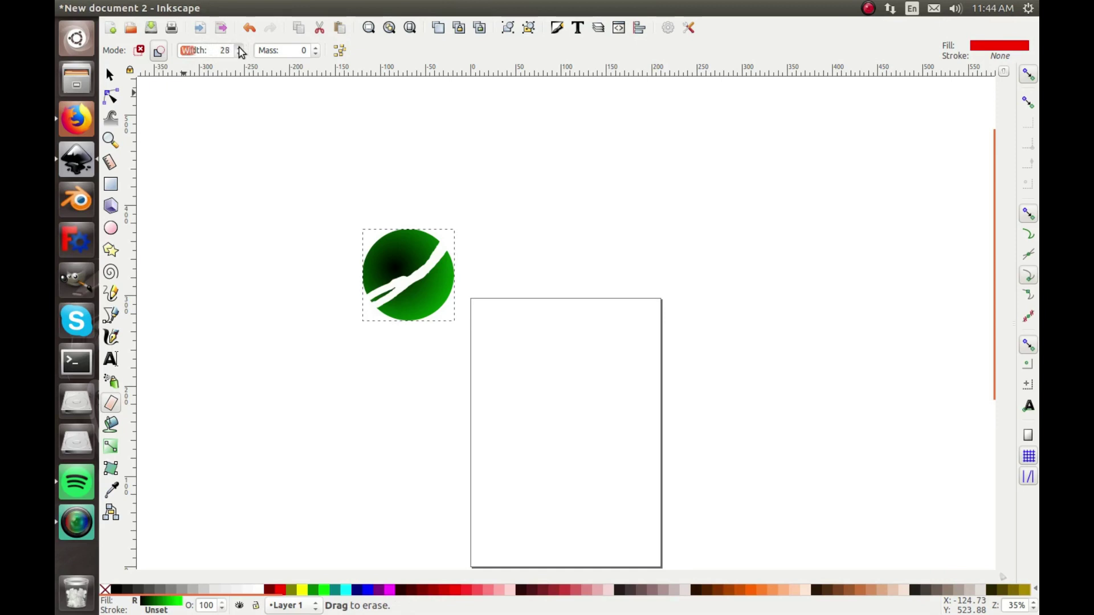
pyautogui.moveTo(481, 240)
pyautogui.mouseDown()
pyautogui.moveTo(449, 276)
pyautogui.moveTo(360, 326)
pyautogui.moveTo(510, 284)
pyautogui.moveTo(396, 294)
pyautogui.moveTo(520, 267)
pyautogui.moveTo(325, 254)
pyautogui.moveTo(570, 261)
pyautogui.moveTo(514, 257)
pyautogui.moveTo(364, 282)
pyautogui.moveTo(406, 241)
pyautogui.moveTo(391, 238)
pyautogui.moveTo(543, 247)
pyautogui.moveTo(445, 255)
pyautogui.mouseUp()
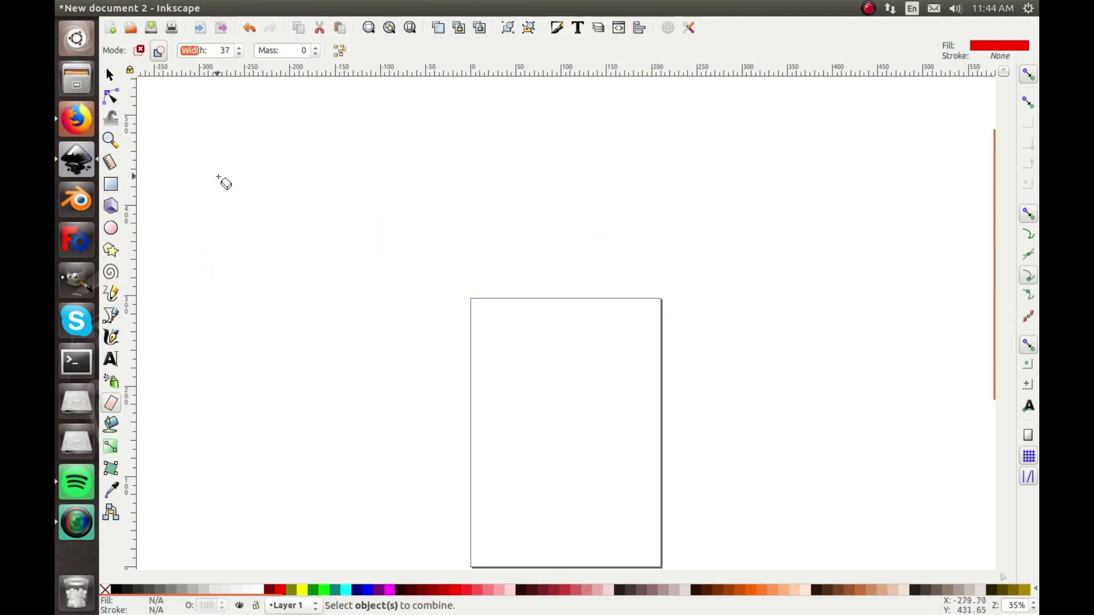
pyautogui.click(110, 74)
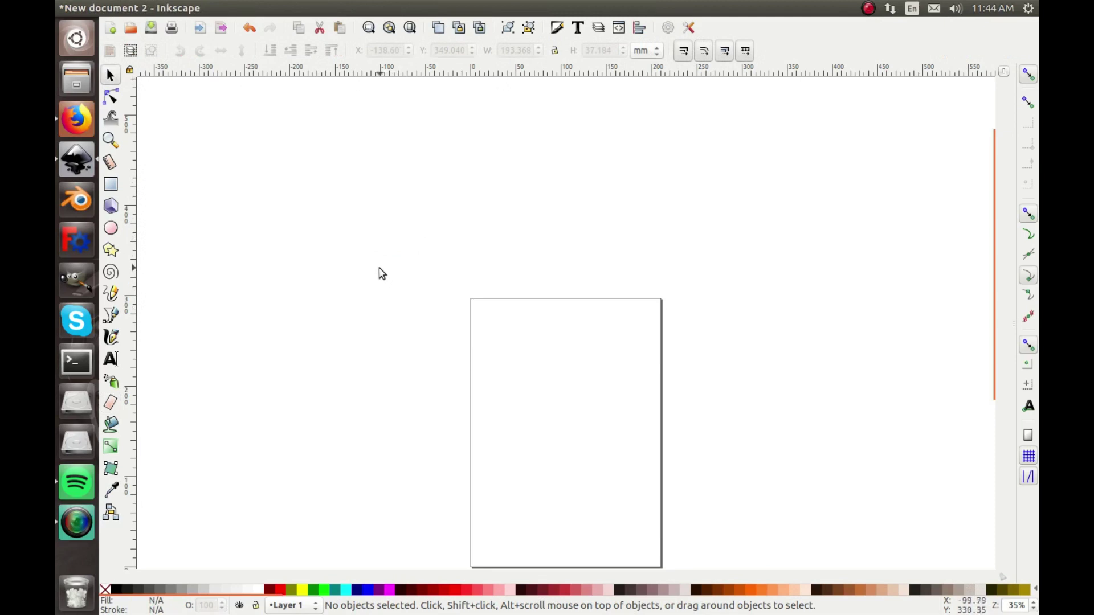
# Step: Draw a green circle about 100 mm wide beside the page and fill it with green using the Paint Bucket
pyautogui.click(112, 424)
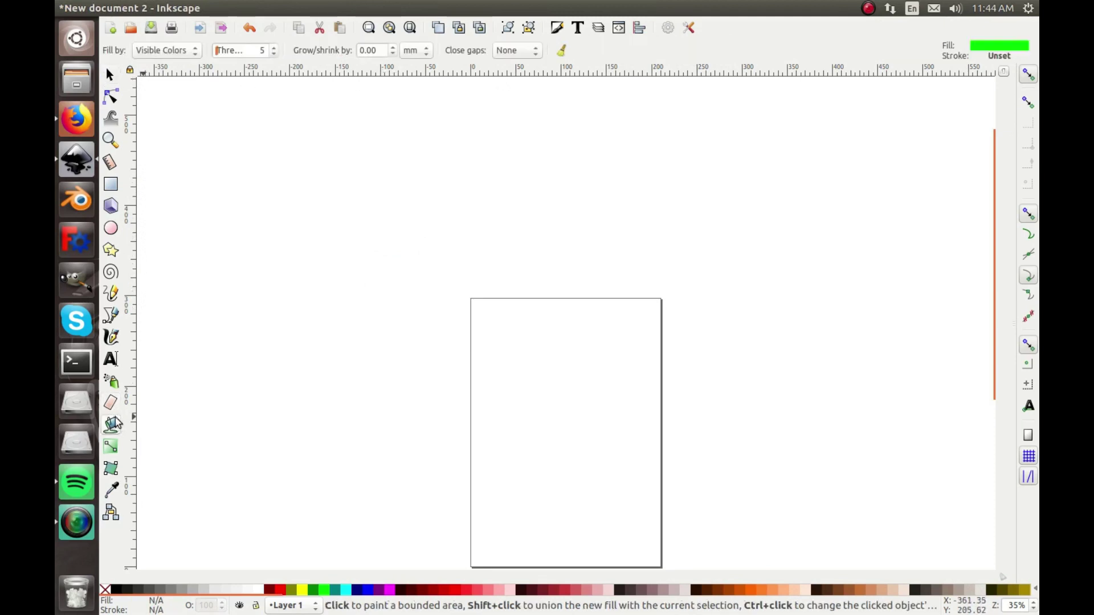
pyautogui.click(113, 230)
pyautogui.moveTo(226, 291); pyautogui.dragTo(317, 391)
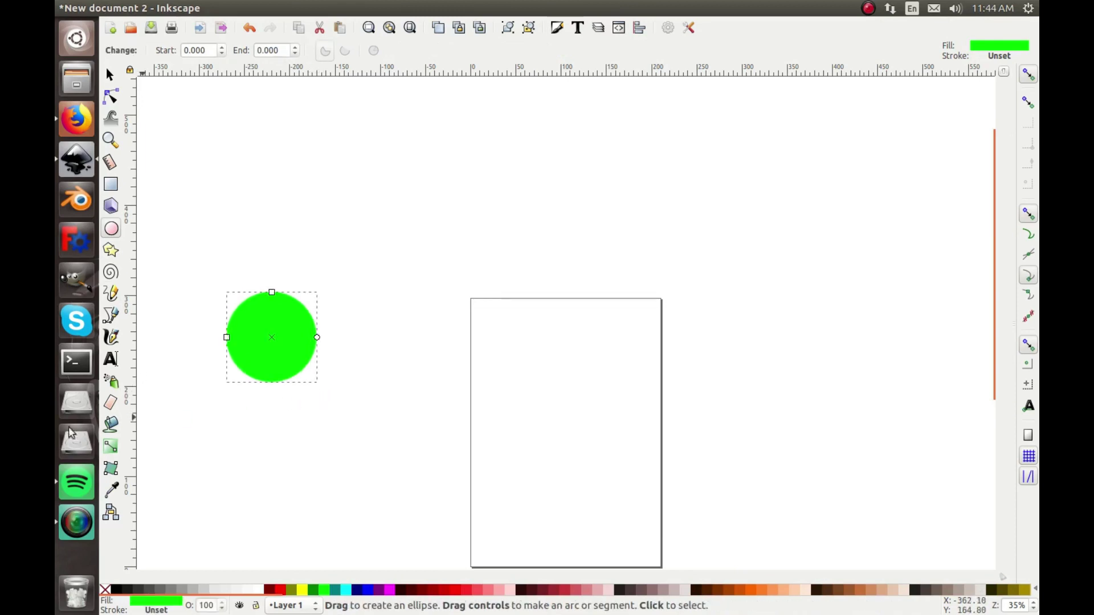
pyautogui.click(111, 425)
pyautogui.click(290, 327)
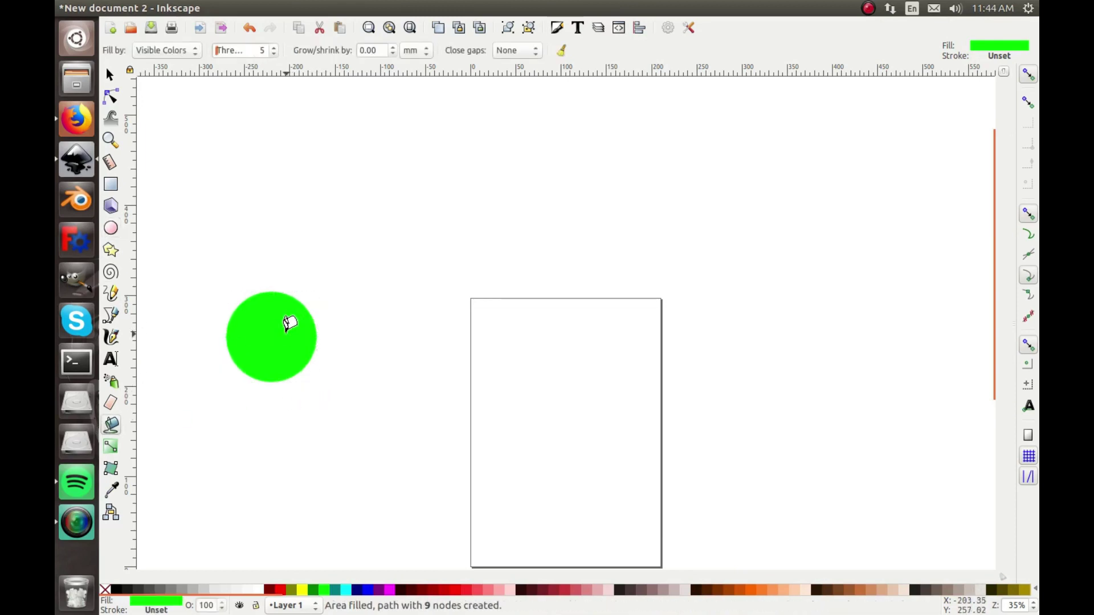
pyautogui.click(292, 326)
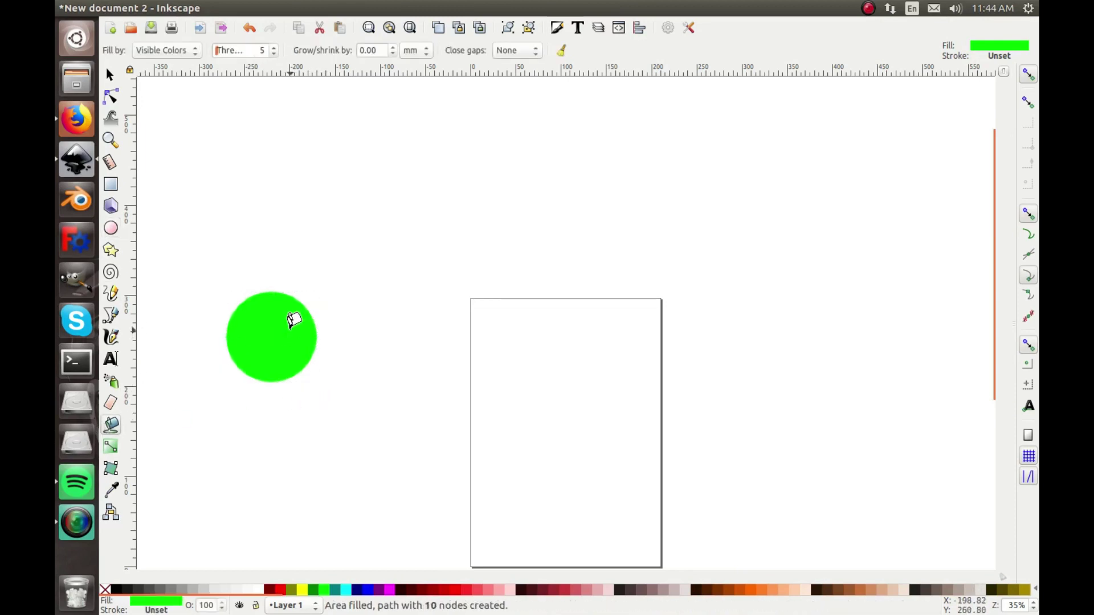
# Step: Draw a square about 103 mm wide over the page's upper-left corner and colour it red
pyautogui.click(110, 185)
pyautogui.moveTo(412, 298); pyautogui.dragTo(504, 392)
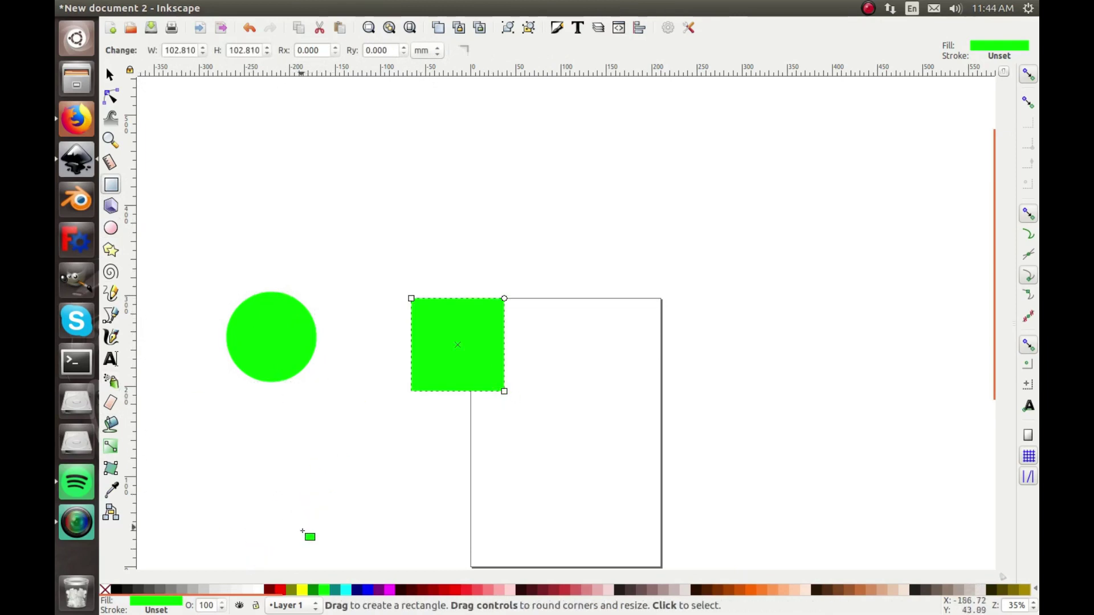
pyautogui.click(279, 590)
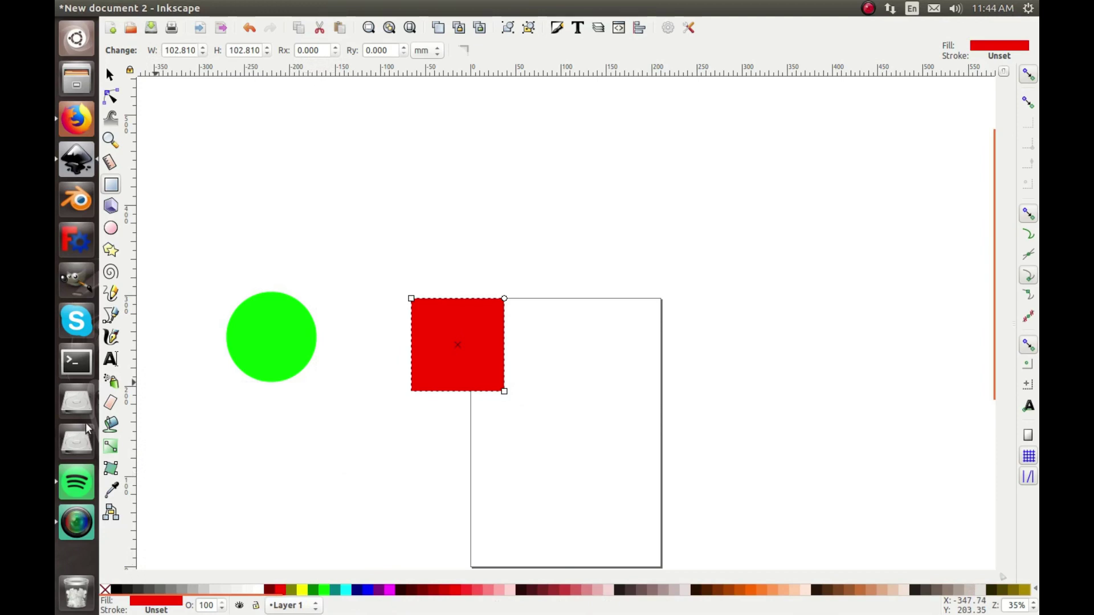
# Step: Try filling the green circle with red using the Paint Bucket
pyautogui.click(110, 424)
pyautogui.click(254, 358)
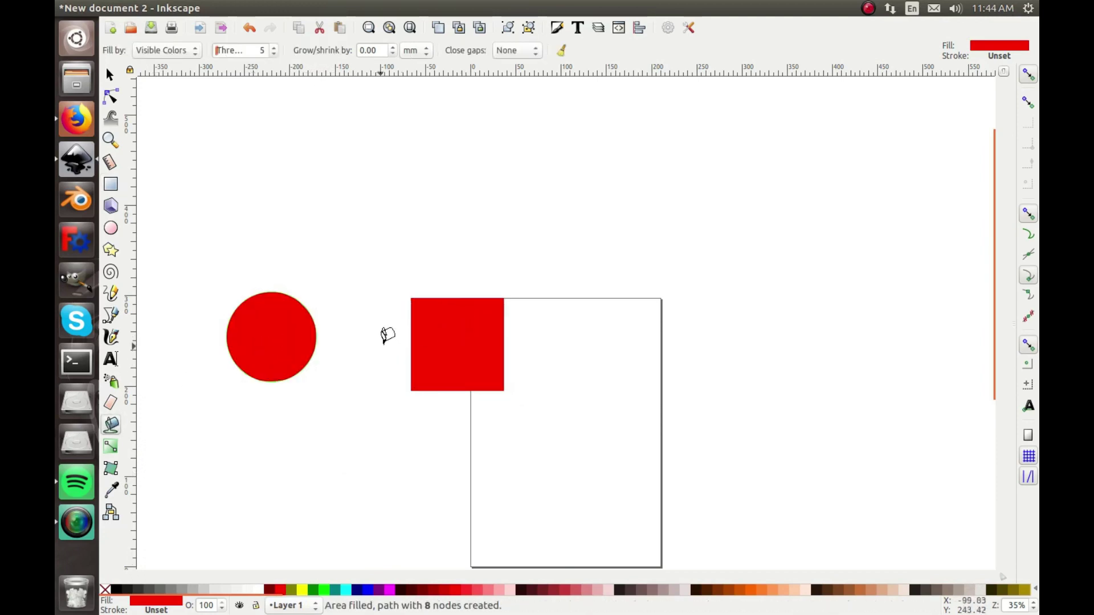
pyautogui.click(295, 322)
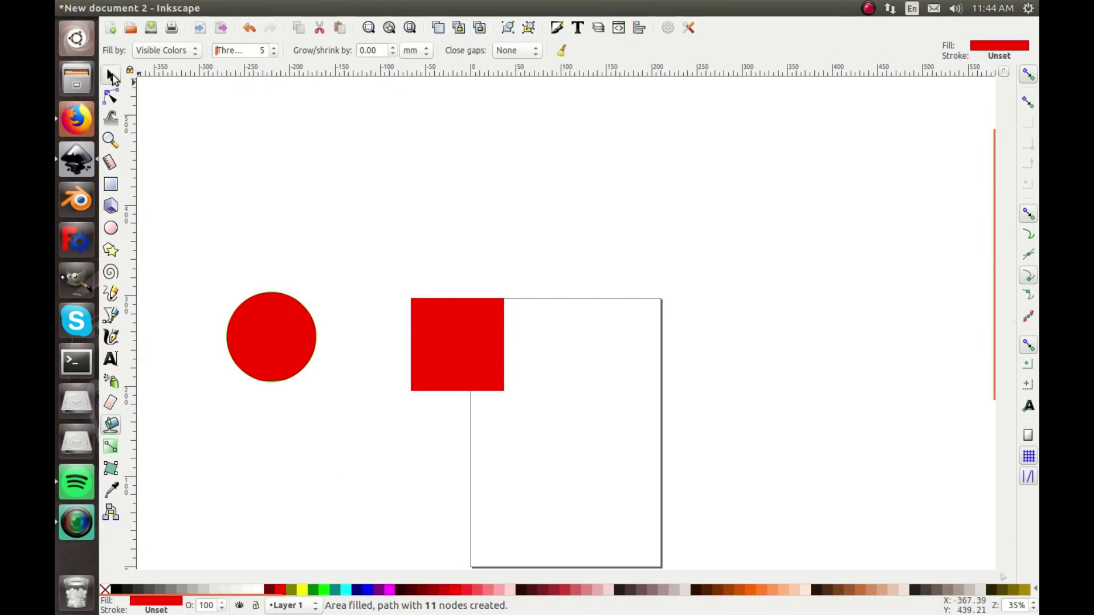
# Step: Pull the two red fill paths off the green circle and delete them
pyautogui.click(111, 75)
pyautogui.moveTo(293, 349); pyautogui.dragTo(365, 258)
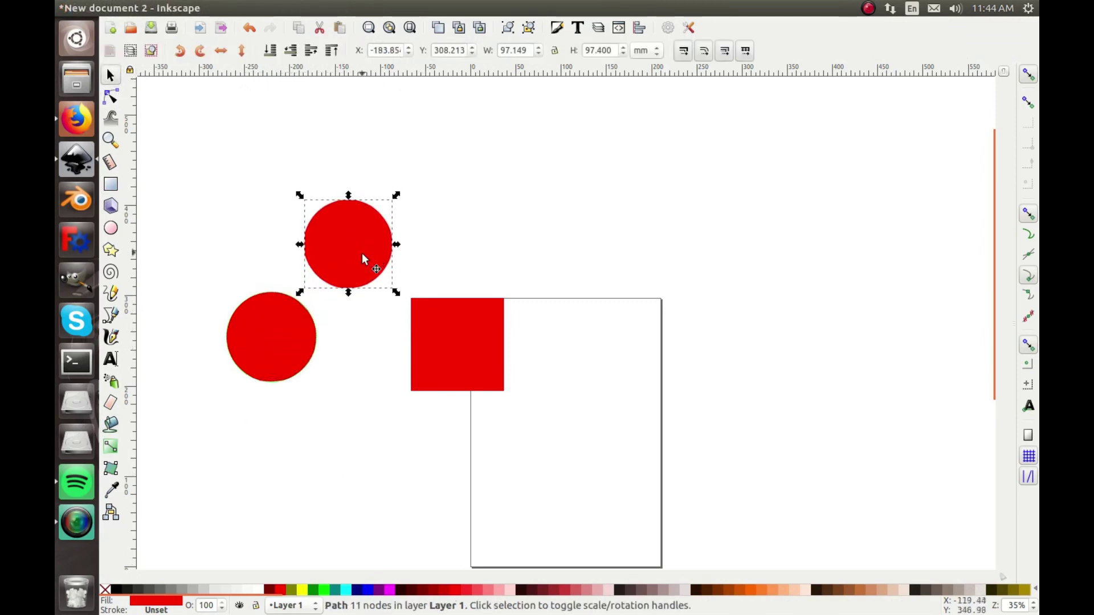
pyautogui.press('Delete')
pyautogui.click(238, 336)
pyautogui.moveTo(238, 337); pyautogui.dragTo(319, 257)
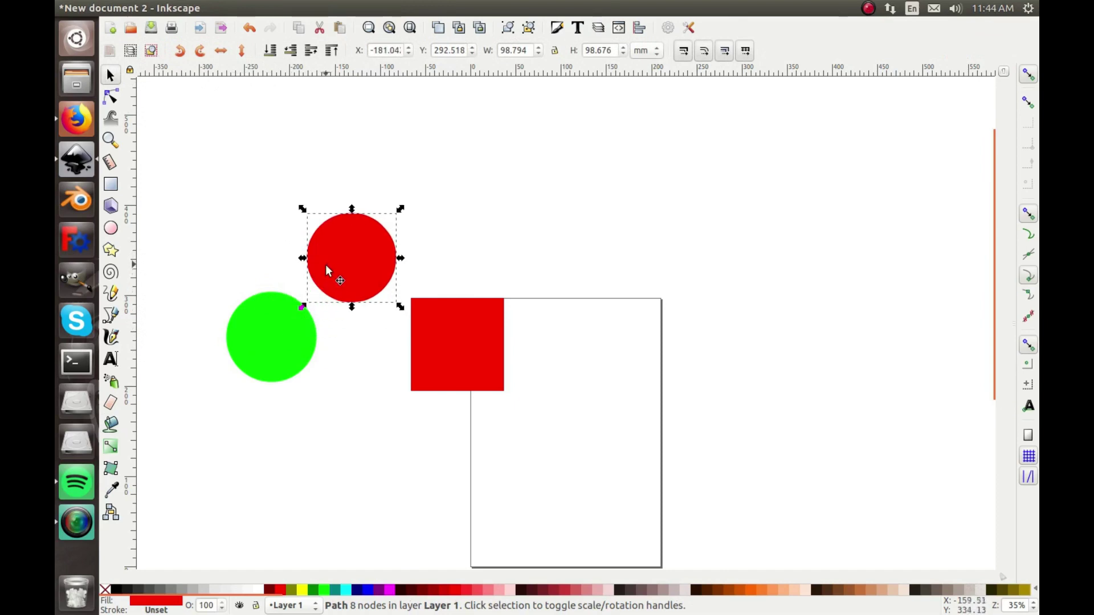
pyautogui.press('Delete')
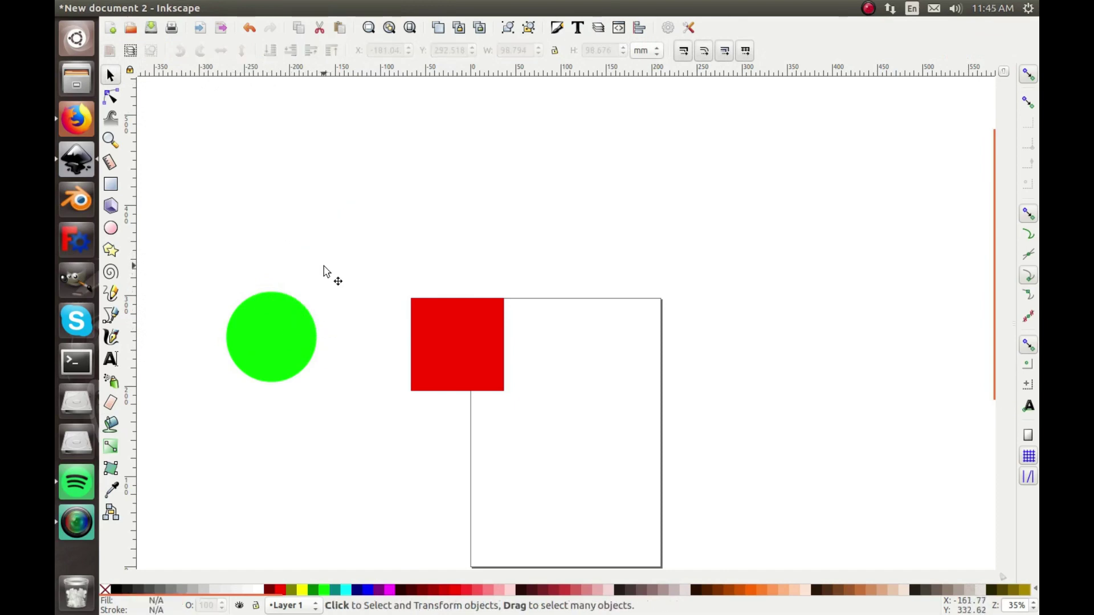
# Step: Bucket-fill the square and the green circle with red, and delete the red fill path from the circle
pyautogui.click(117, 424)
pyautogui.click(442, 329)
pyautogui.click(304, 358)
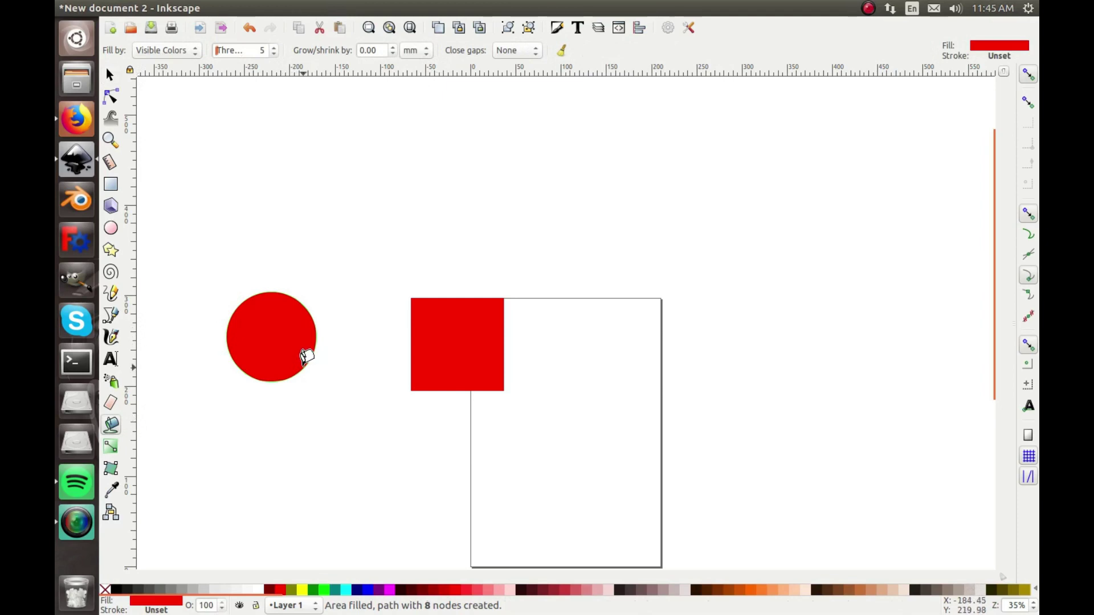
pyautogui.press('s')
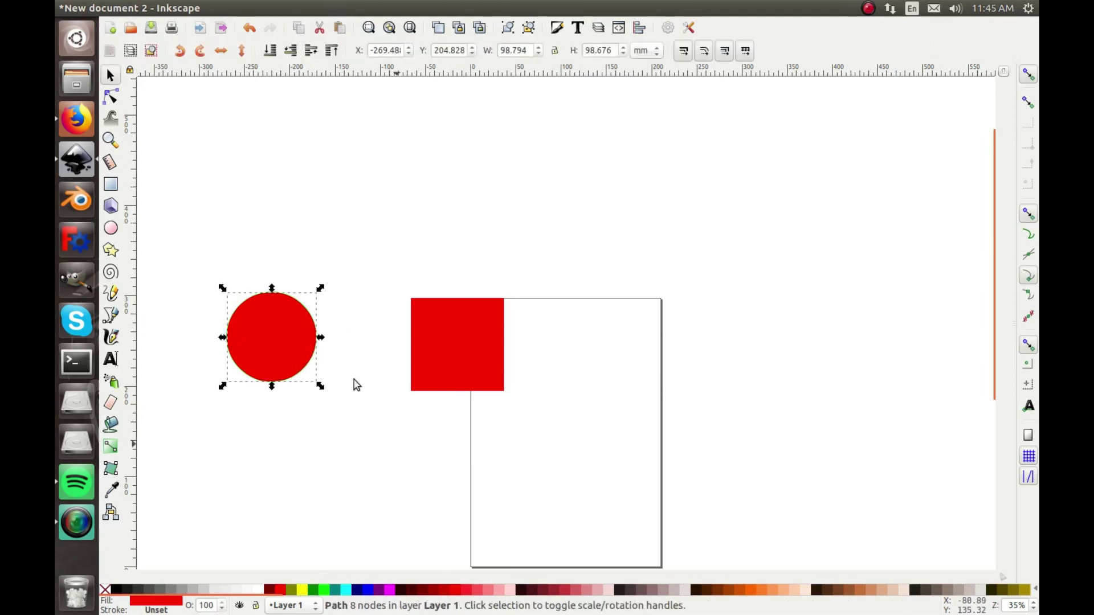
pyautogui.moveTo(262, 301); pyautogui.dragTo(292, 273)
pyautogui.press('Delete')
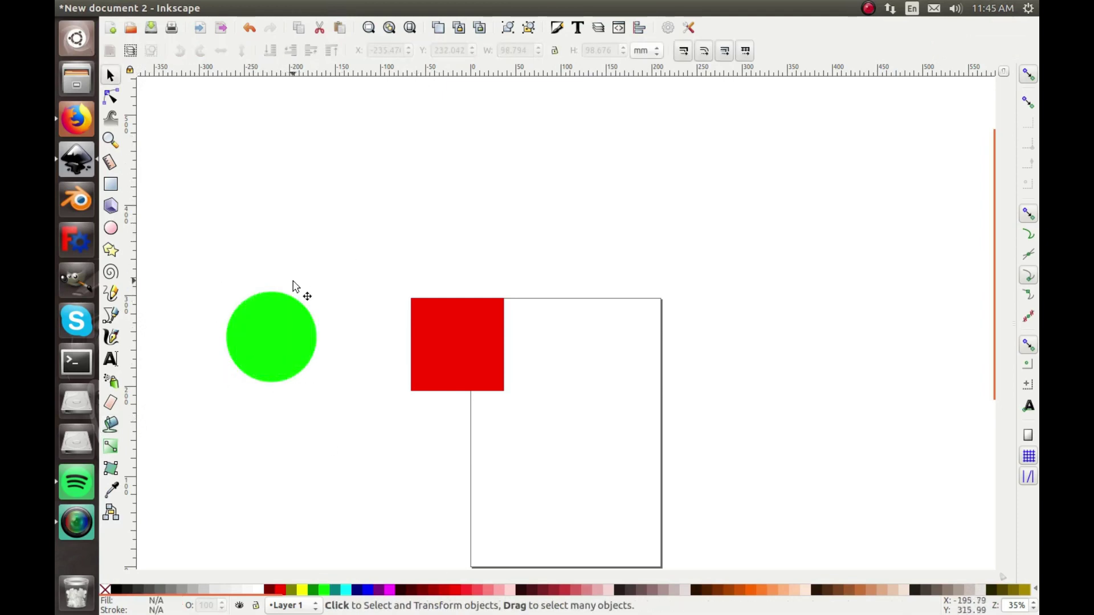
# Step: Try shifting the topmost green fill path off the circle, undo the move, and inspect the path's nodes
pyautogui.click(427, 305)
pyautogui.press('Escape')
pyautogui.click(266, 325)
pyautogui.moveTo(266, 325); pyautogui.dragTo(226, 333)
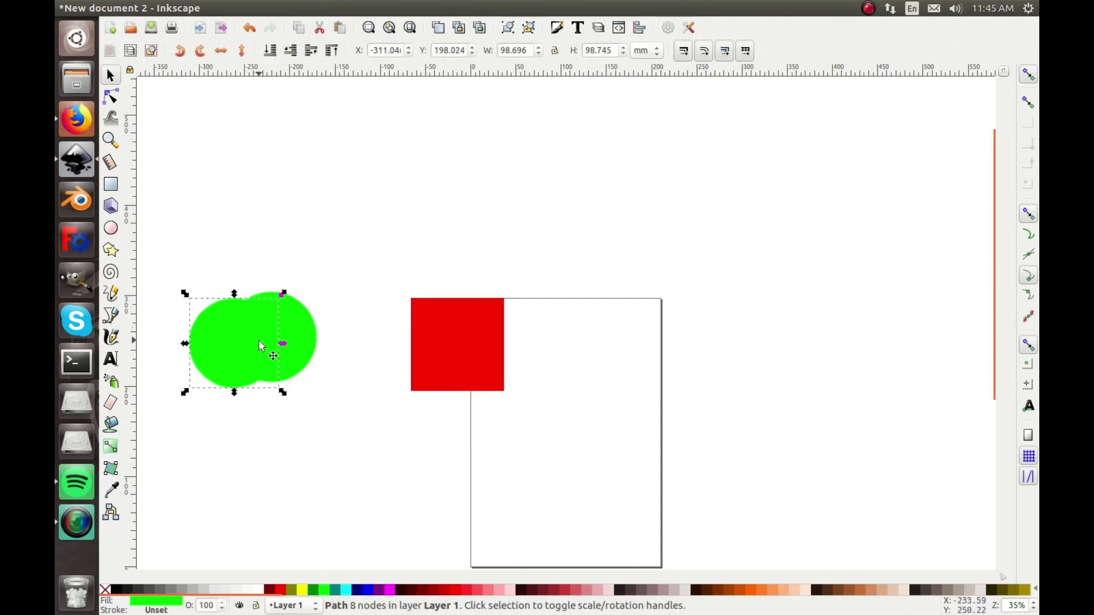
pyautogui.hotkey('ctrl', 'z')
pyautogui.press('n')
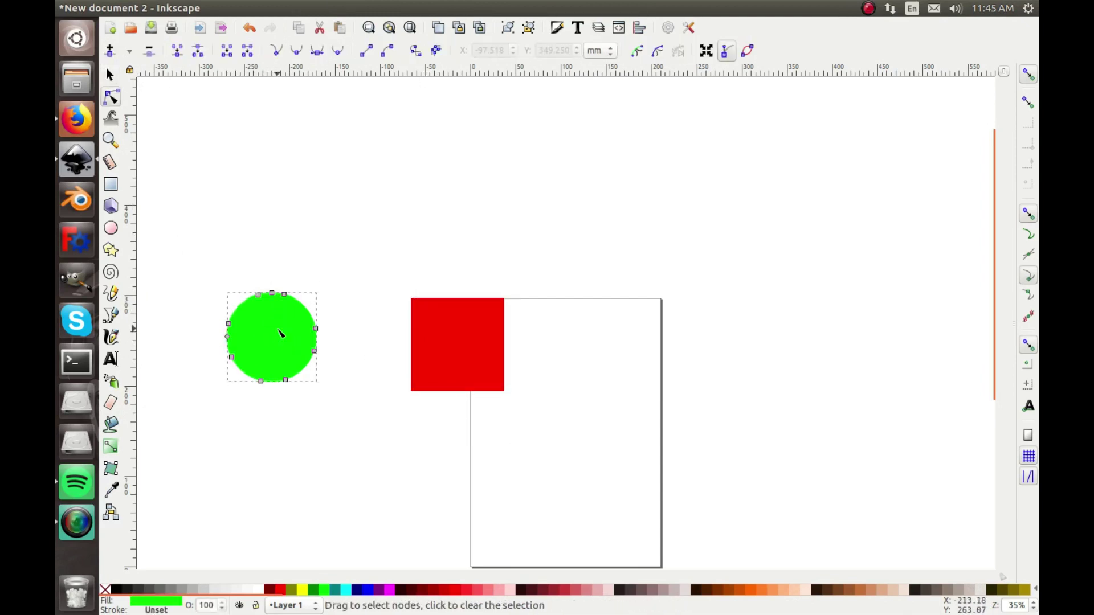
# Step: Remove the green bucket-fill paths lying over the original green circle
pyautogui.click(110, 75)
pyautogui.moveTo(292, 358); pyautogui.dragTo(286, 396)
pyautogui.hotkey('ctrl', 'z')
pyautogui.click(265, 345)
pyautogui.moveTo(266, 346); pyautogui.dragTo(265, 368)
pyautogui.hotkey('ctrl', 'z')
pyautogui.click(264, 340)
pyautogui.hotkey('ctrl', 'z')
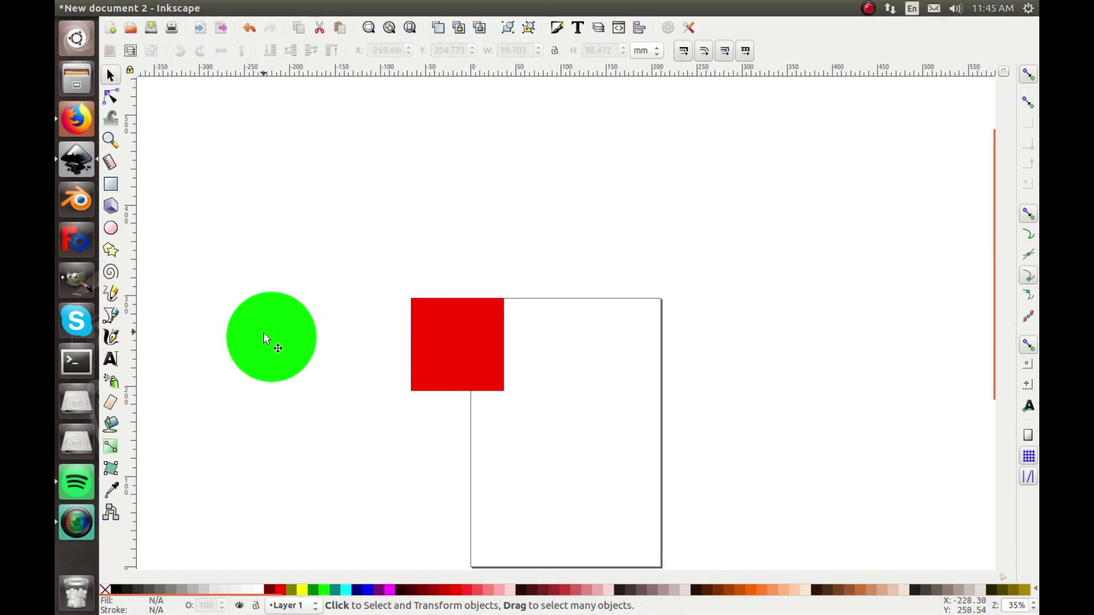
# Step: Undo a trial deletion of the green circle and move it to the page's other side, about X 251.7 mm and Y 200.3 mm
pyautogui.click(263, 333)
pyautogui.press('Delete')
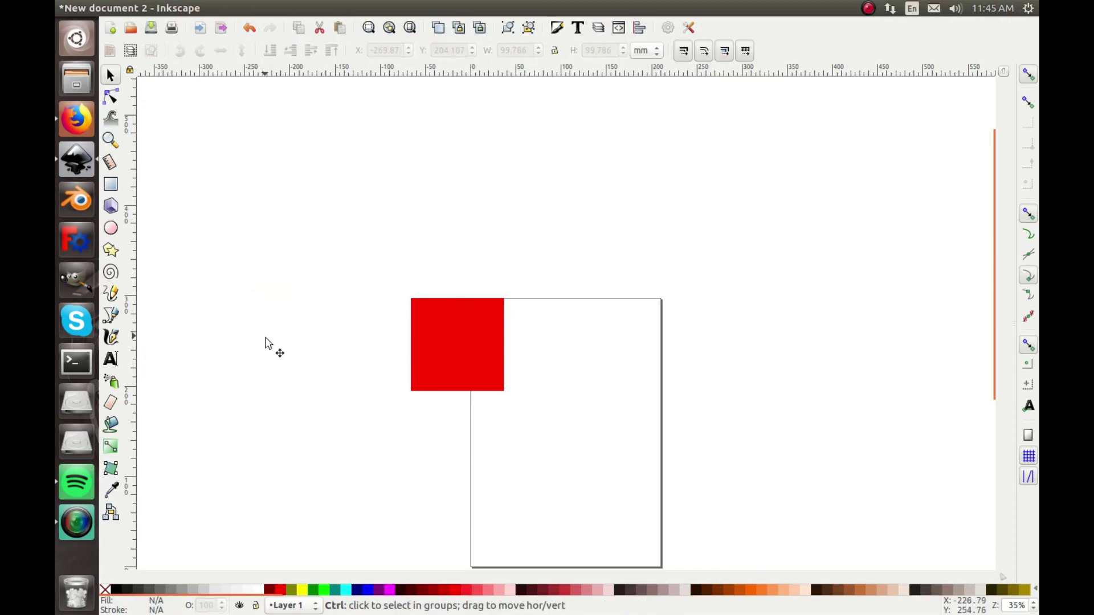
pyautogui.hotkey('ctrl', 'z')
pyautogui.moveTo(284, 342); pyautogui.dragTo(752, 345)
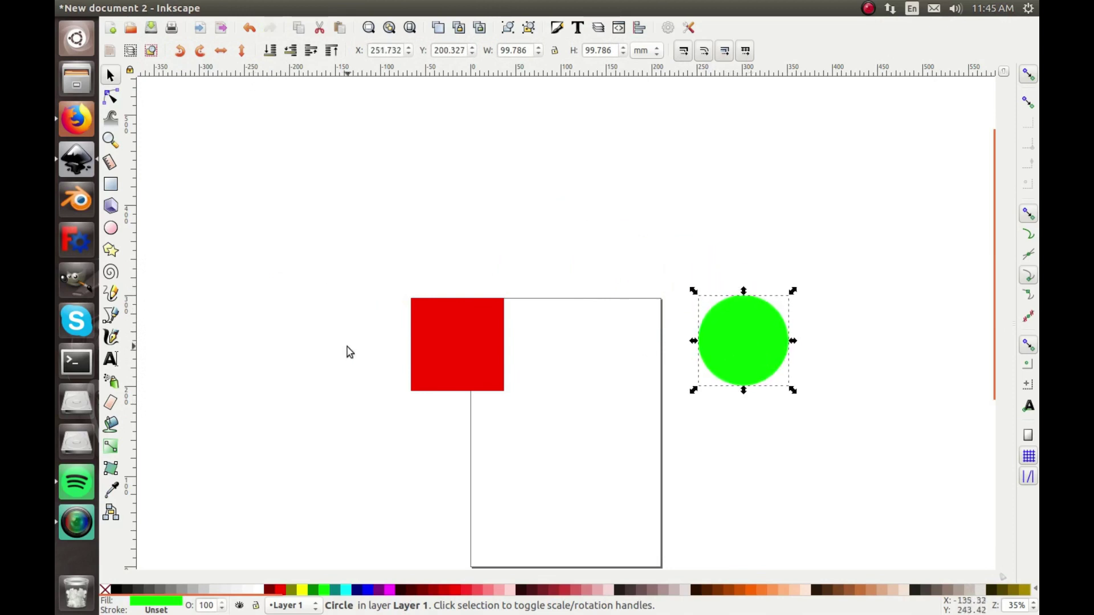
# Step: Apply a diagonal linear gradient to the green circle, fading from green at the upper right to black at the lower left
pyautogui.click(112, 449)
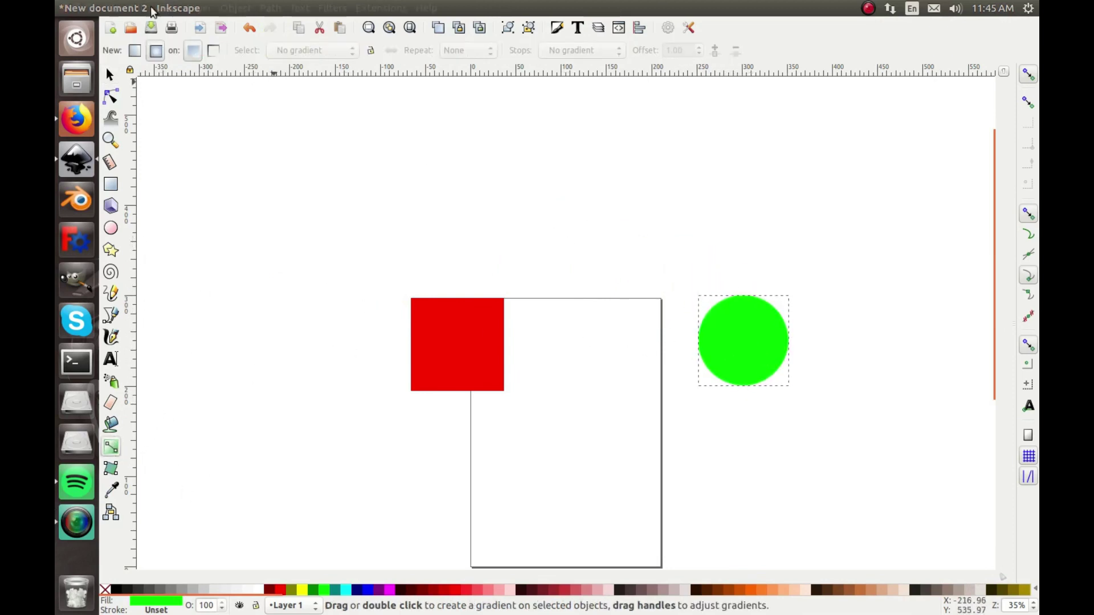
pyautogui.click(133, 52)
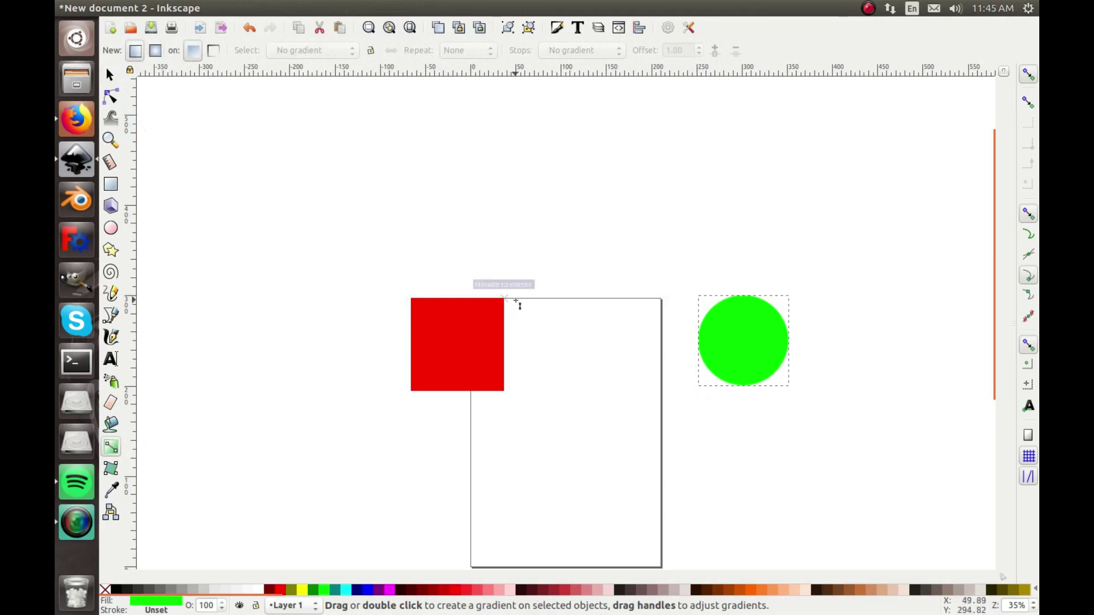
pyautogui.moveTo(762, 318); pyautogui.dragTo(718, 364)
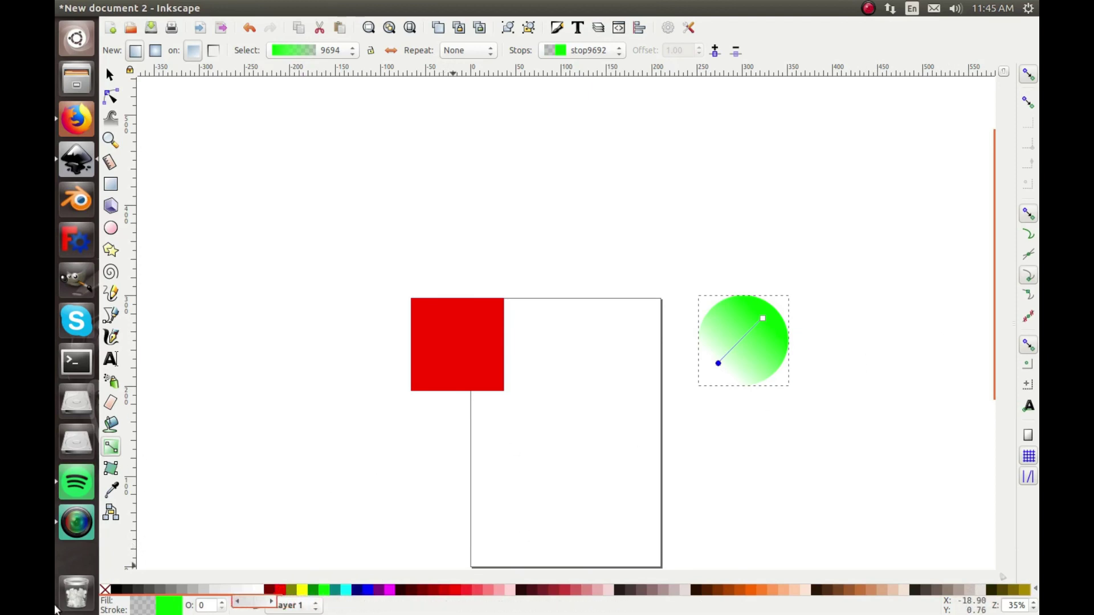
pyautogui.click(118, 590)
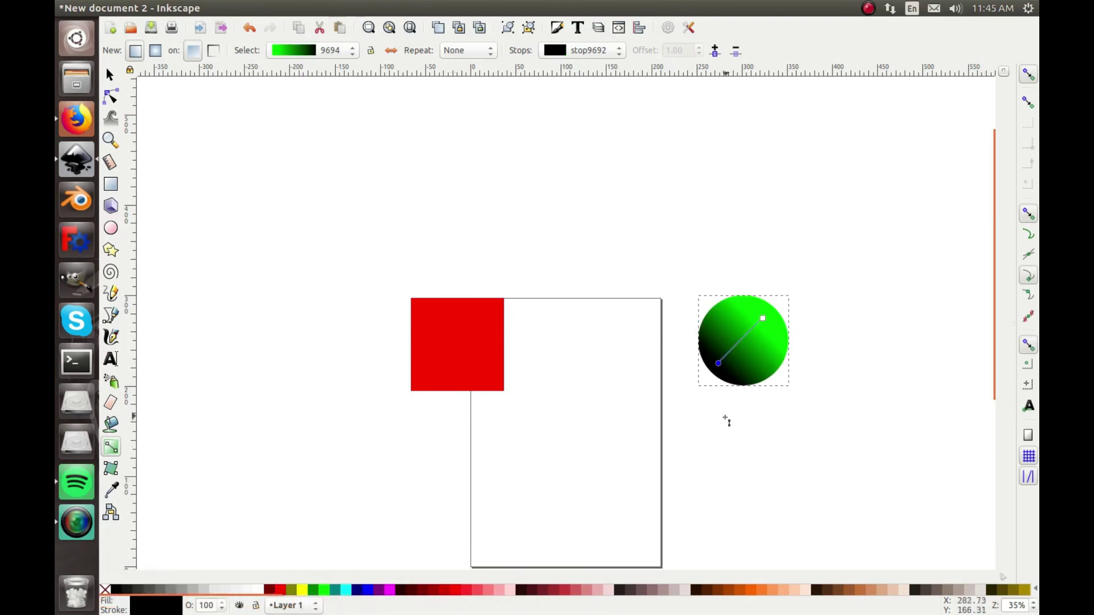
# Step: Replace the circle's gradient with a radial one from near its centre, extend its lower handle to the circle's edge, and deselect it
pyautogui.click(155, 51)
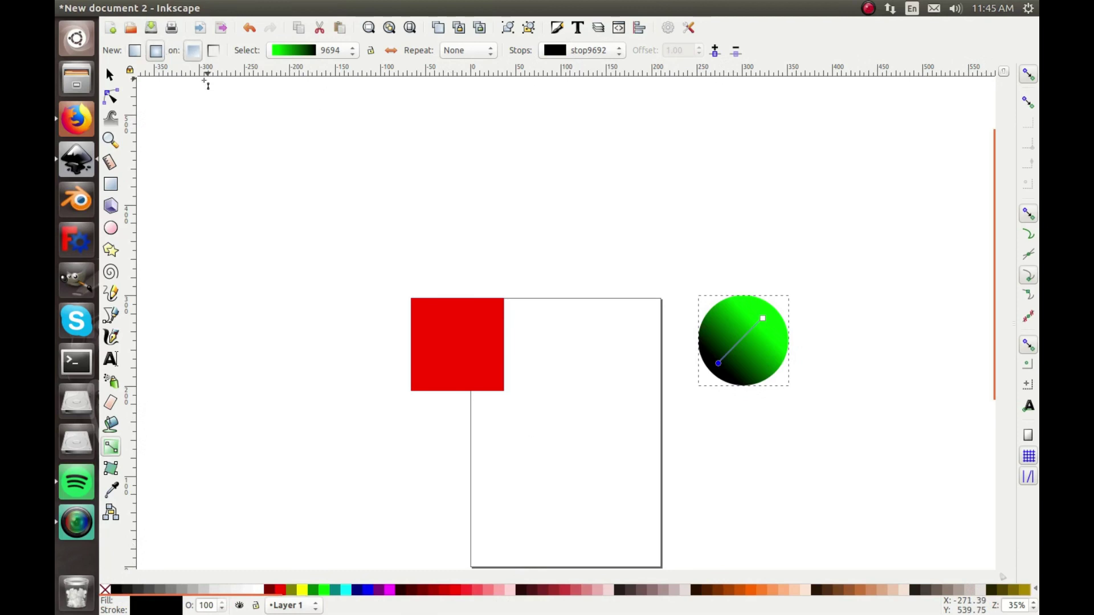
pyautogui.moveTo(748, 333); pyautogui.dragTo(689, 343)
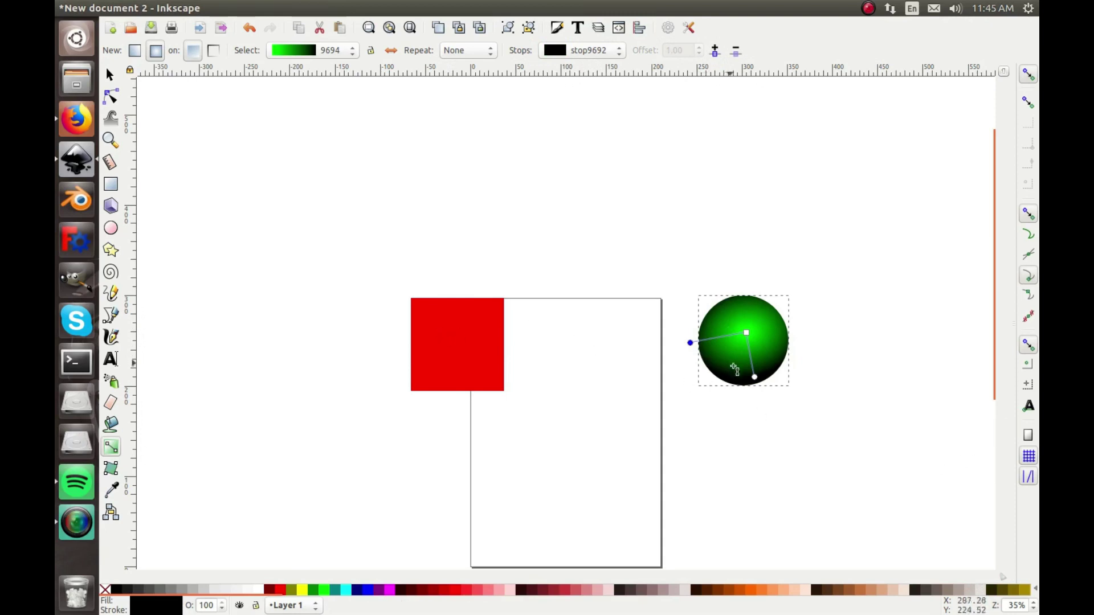
pyautogui.moveTo(755, 385); pyautogui.dragTo(758, 388)
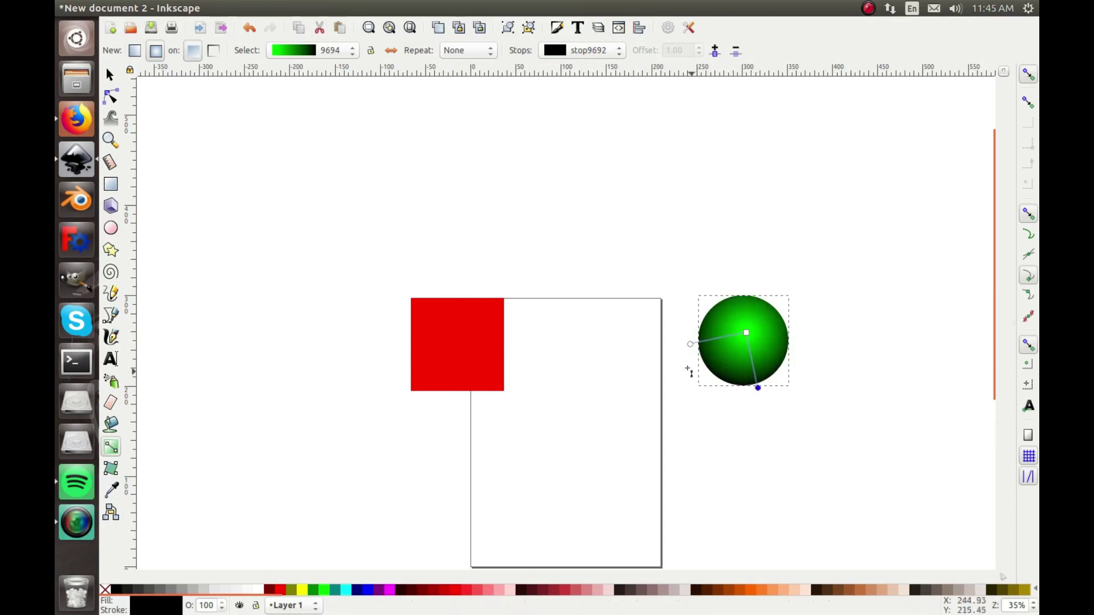
pyautogui.press('Escape')
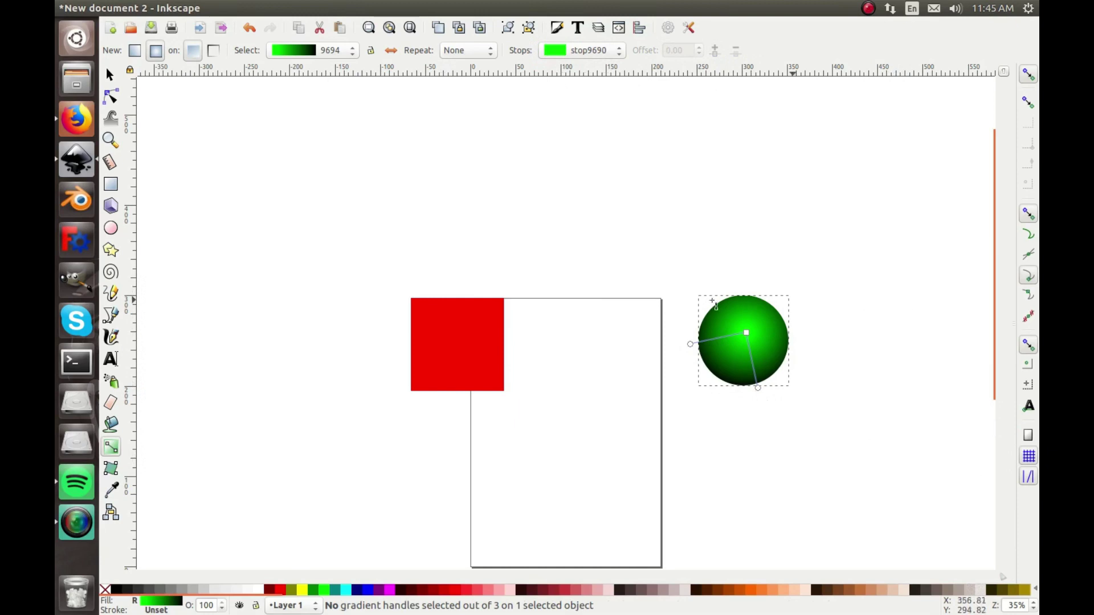
pyautogui.press('Escape')
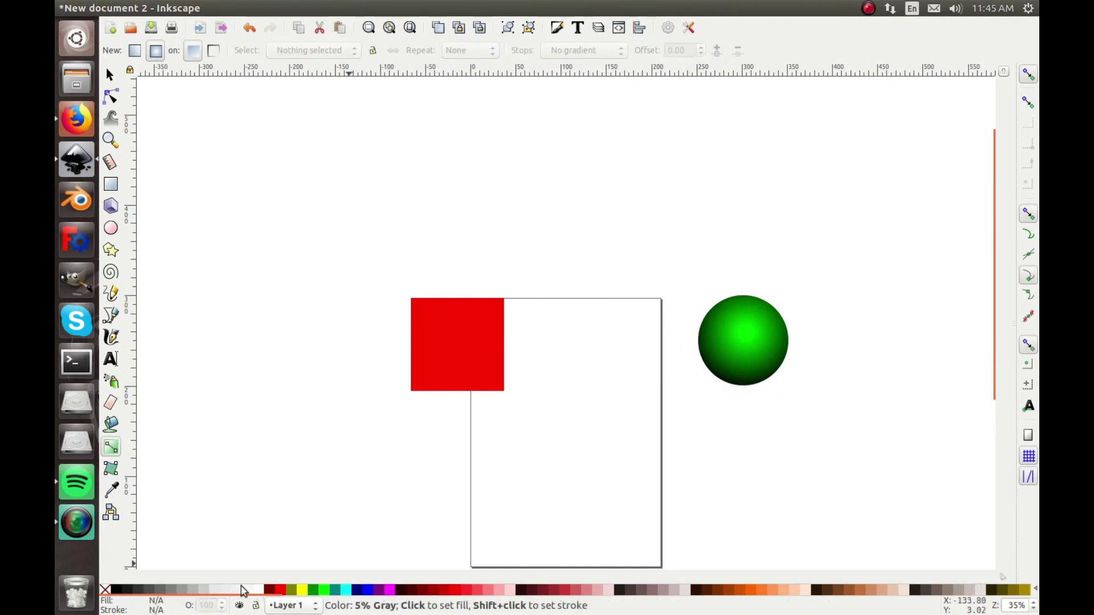
# Step: Create a mesh gradient with 1 row and 1 column on the red square's fill
pyautogui.click(114, 471)
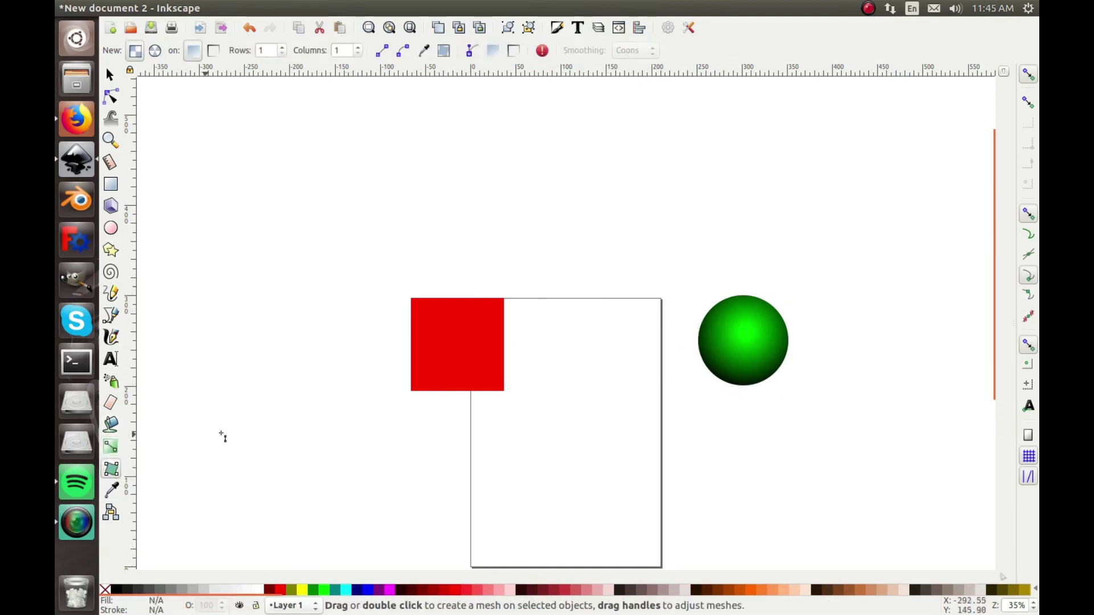
pyautogui.click(110, 74)
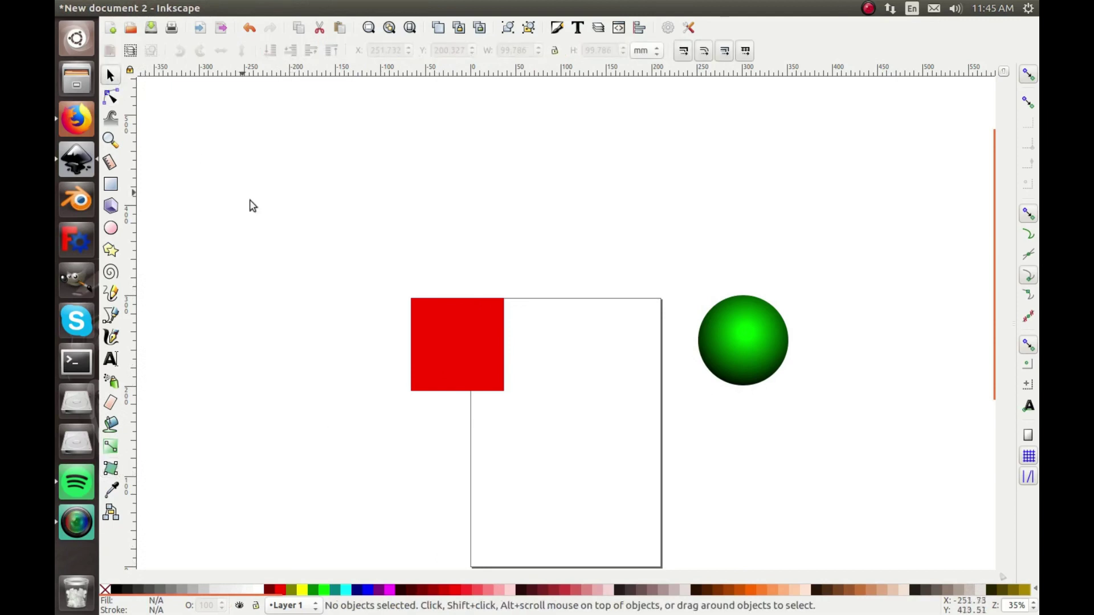
pyautogui.click(413, 345)
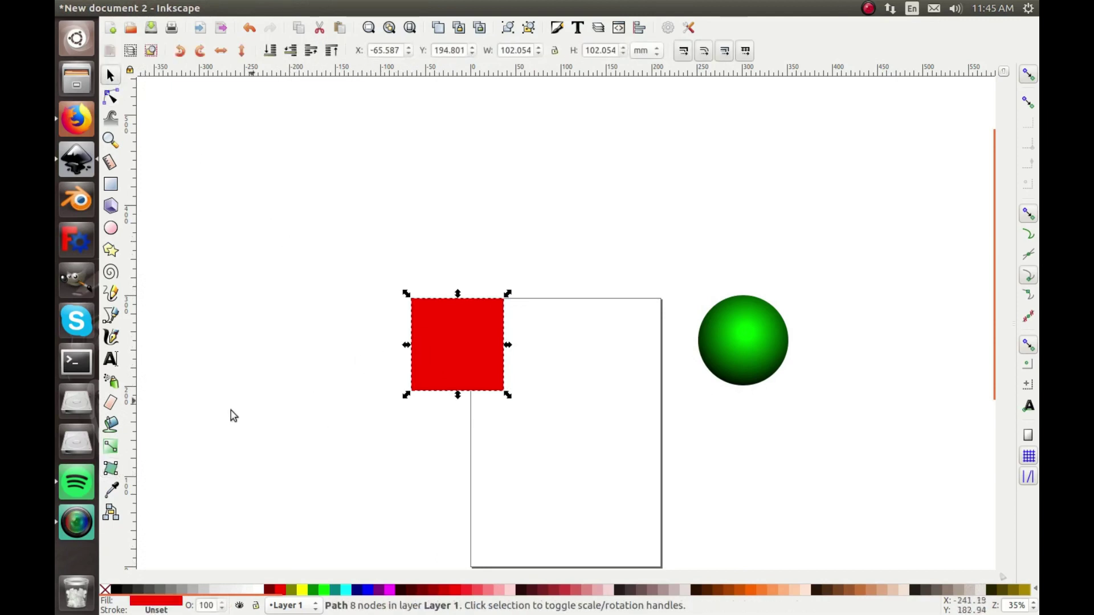
pyautogui.click(113, 471)
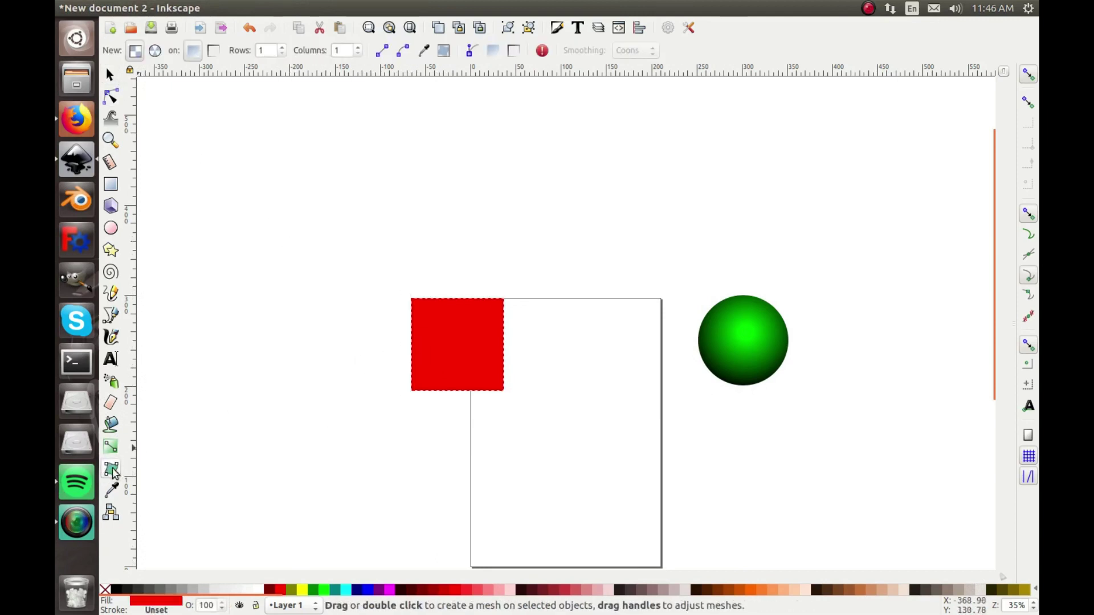
pyautogui.doubleClick(456, 351)
# Step: Try bending the upper and left edges of the square's mesh outward, and undo both changes
pyautogui.moveTo(446, 299); pyautogui.dragTo(500, 256)
pyautogui.moveTo(412, 330); pyautogui.dragTo(371, 383)
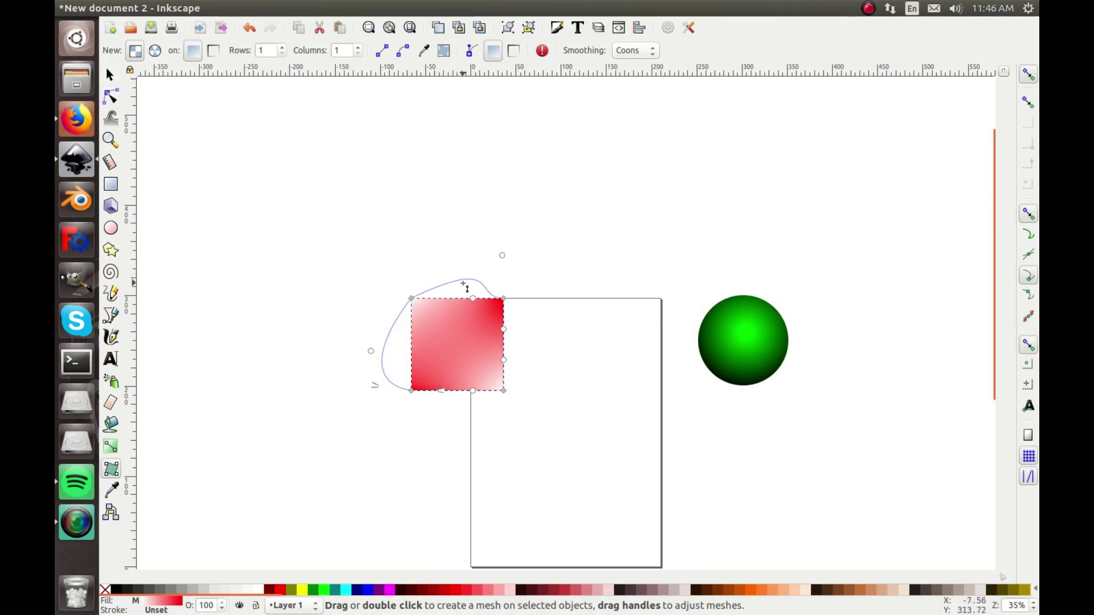
pyautogui.hotkey('ctrl', 'z')
pyautogui.hotkey('ctrl', 'z')
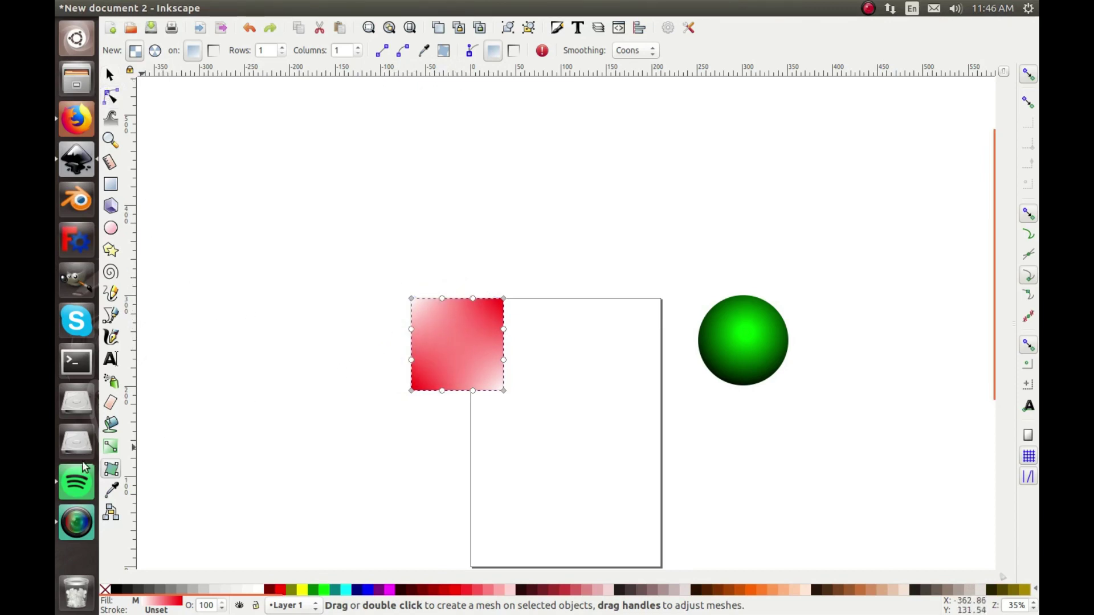
# Step: Fill the selected mesh-gradient square with the bright green sampled from the circle's highlight using the colour picker
pyautogui.click(111, 495)
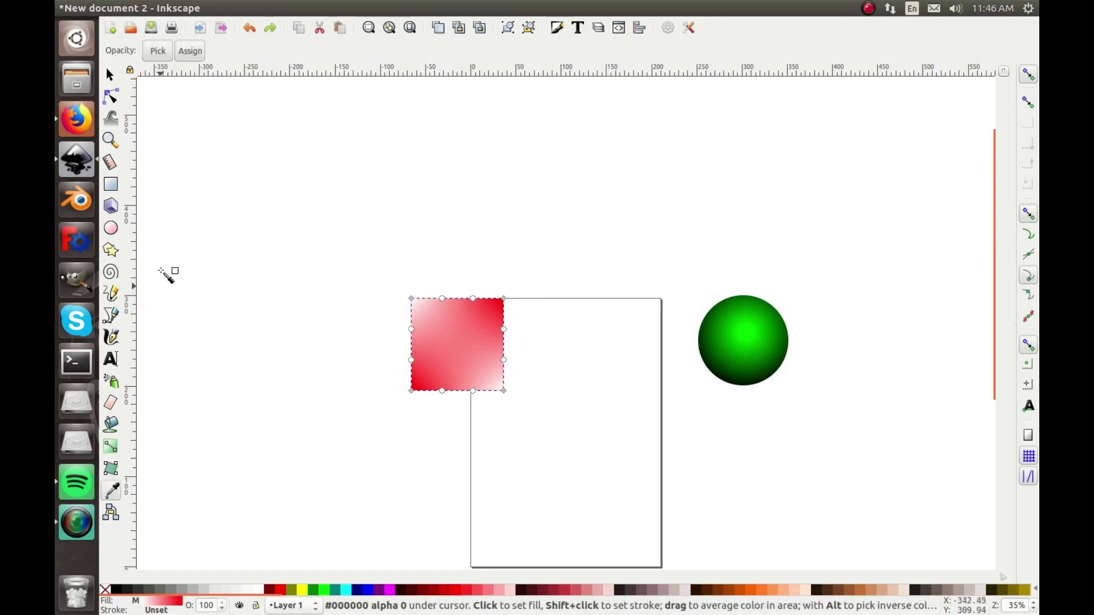
pyautogui.press('s')
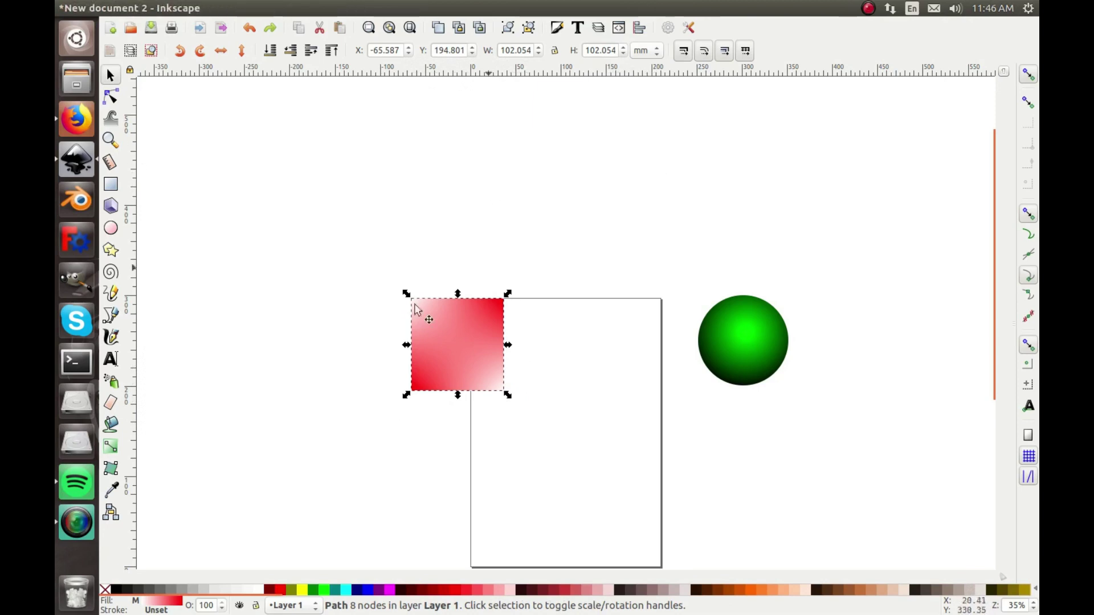
pyautogui.click(111, 490)
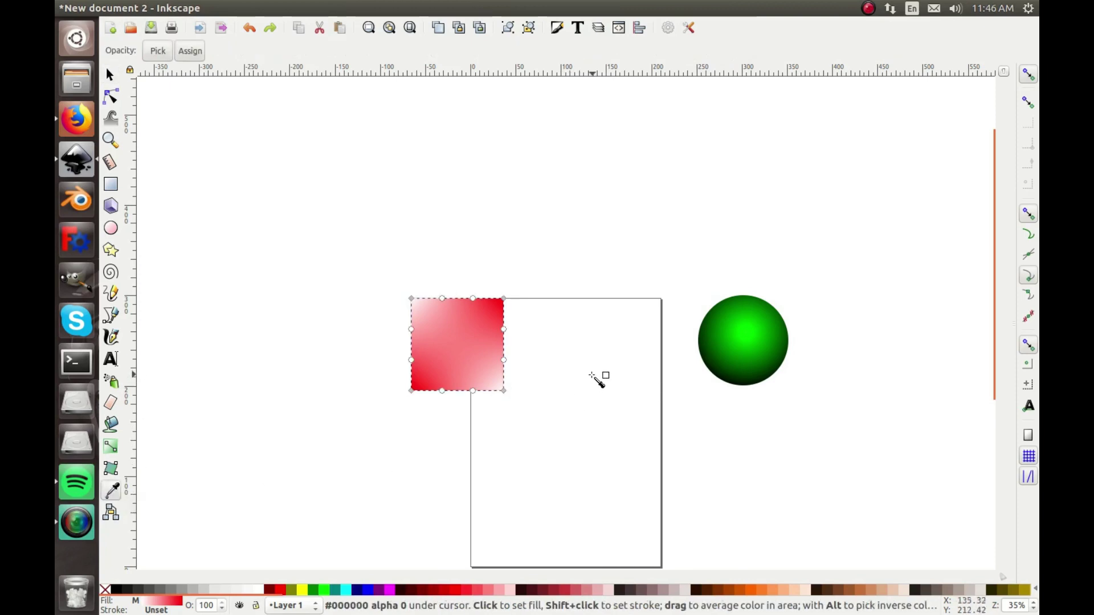
pyautogui.click(747, 333)
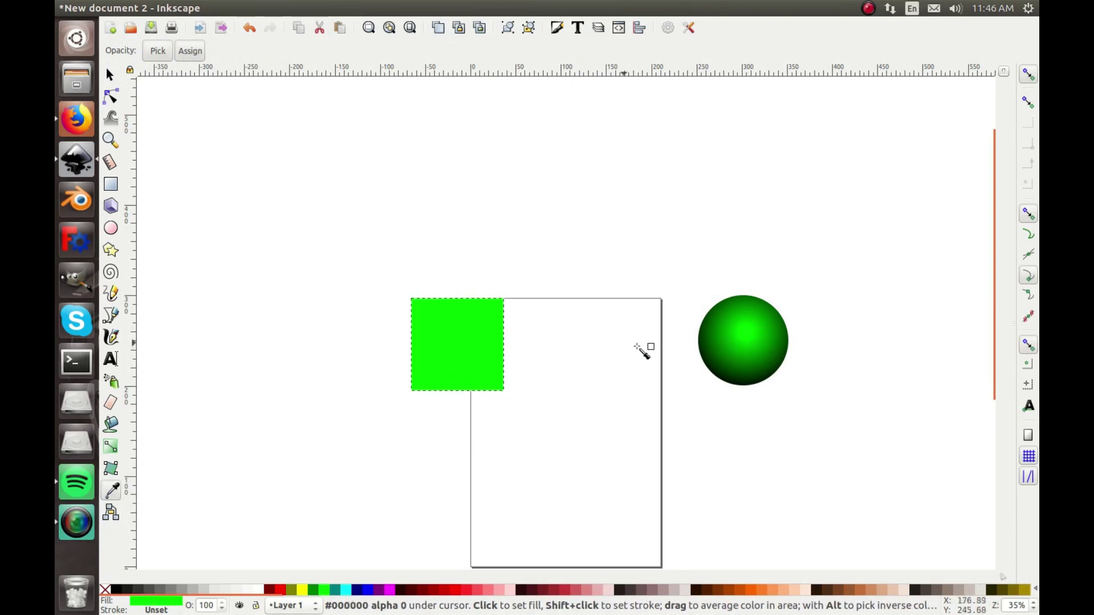
# Step: Resample the square's fill from the circle's dark edge, from an averaged area inside it, and finally from its bright centre
pyautogui.click(707, 356)
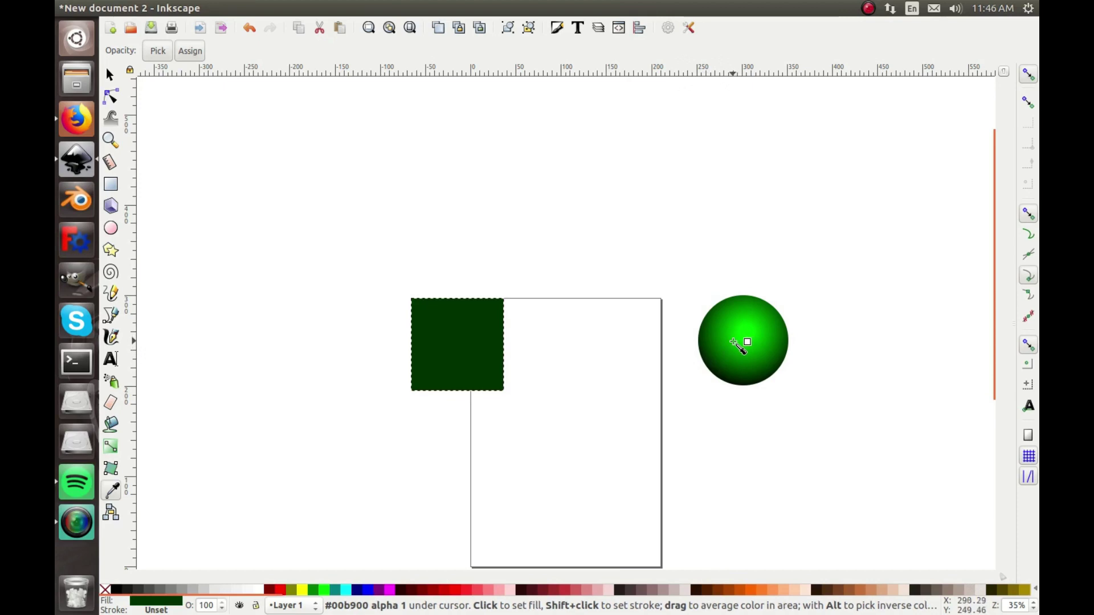
pyautogui.moveTo(733, 342); pyautogui.dragTo(728, 359)
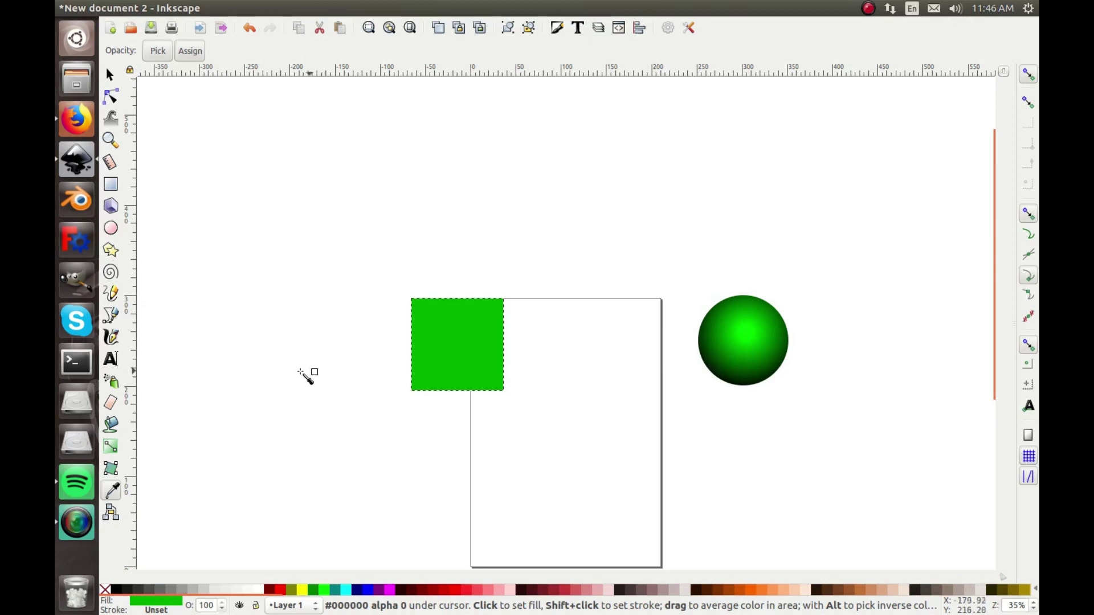
pyautogui.click(743, 331)
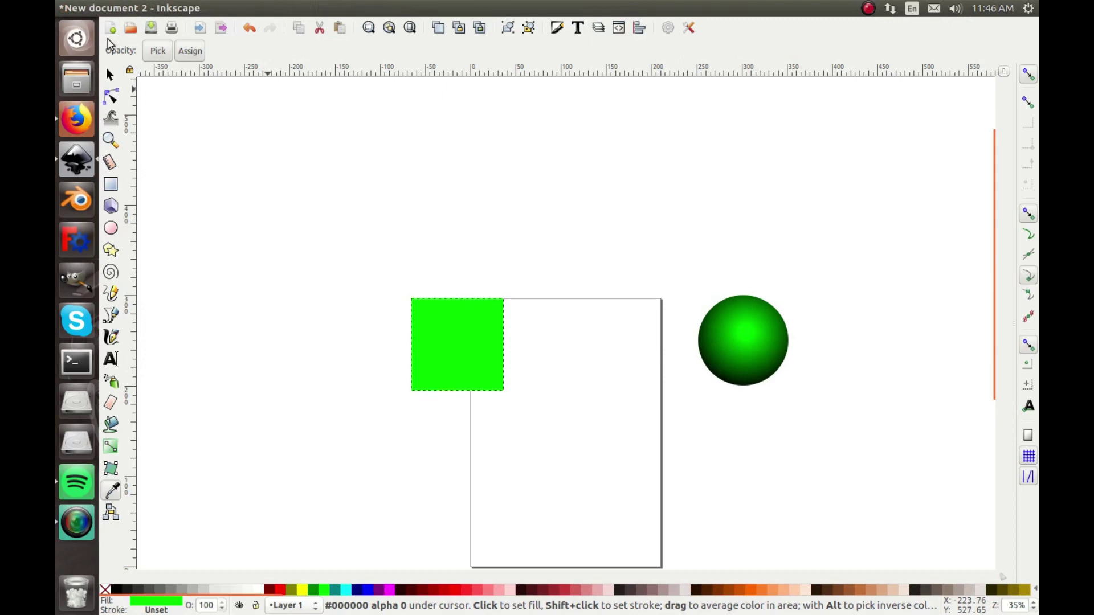
# Step: Move the green square off the red one, fit the whole drawing in view, and place the green square beside the circle
pyautogui.press('s')
pyautogui.moveTo(463, 390); pyautogui.dragTo(471, 292)
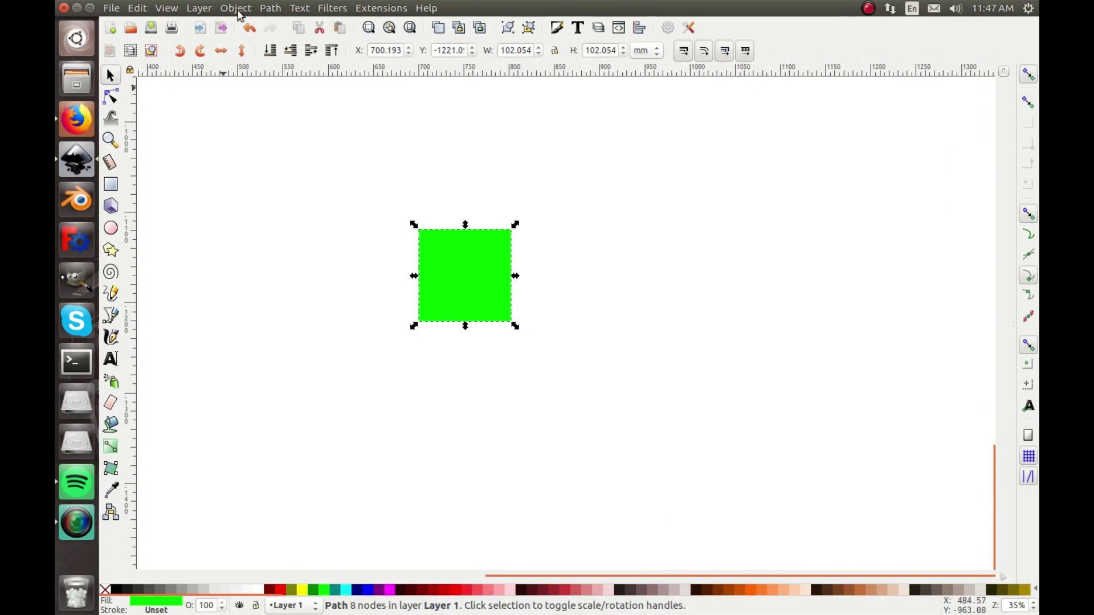
pyautogui.click(180, 8)
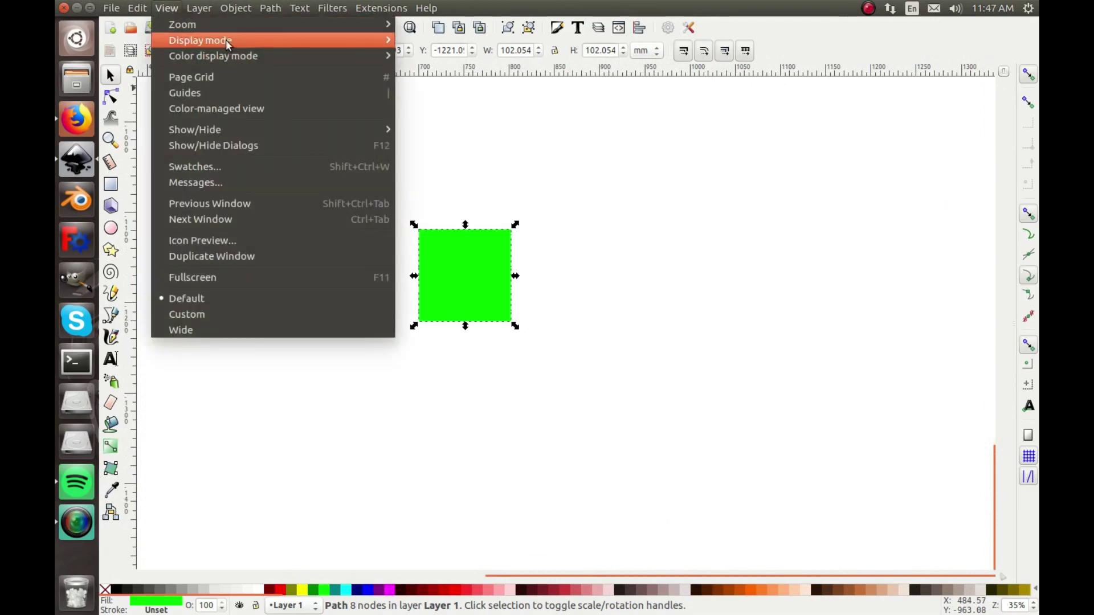
pyautogui.moveTo(334, 23)
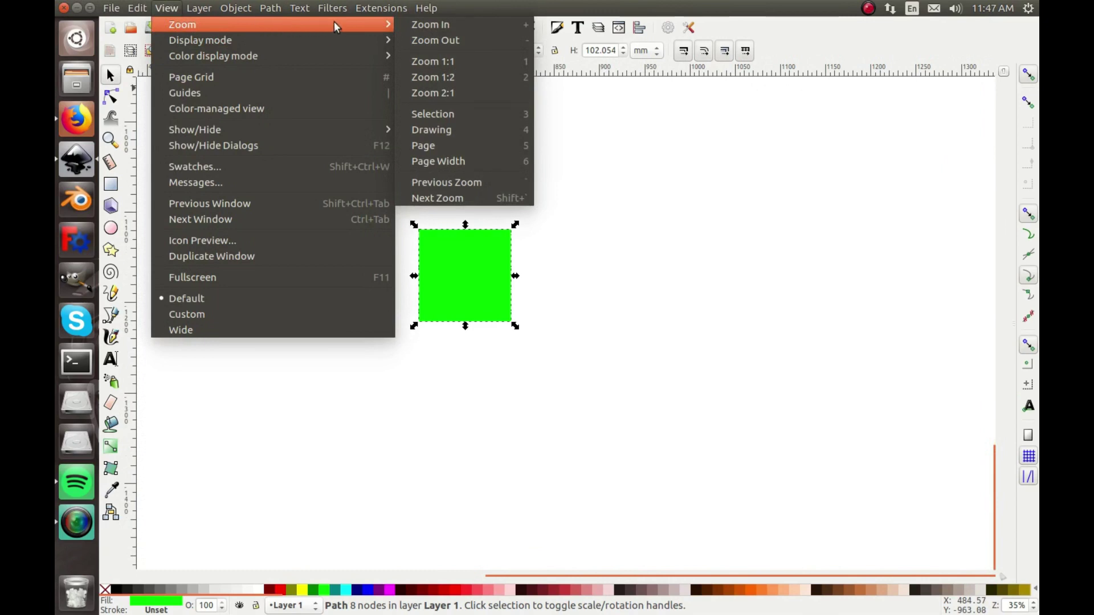
pyautogui.click(467, 130)
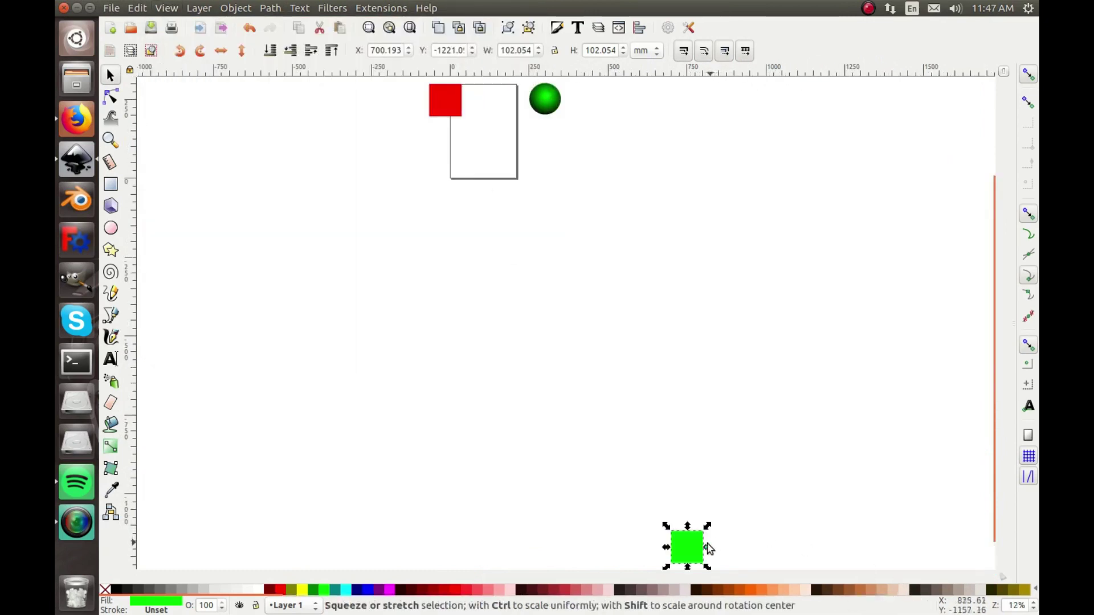
pyautogui.moveTo(679, 525); pyautogui.dragTo(555, 108)
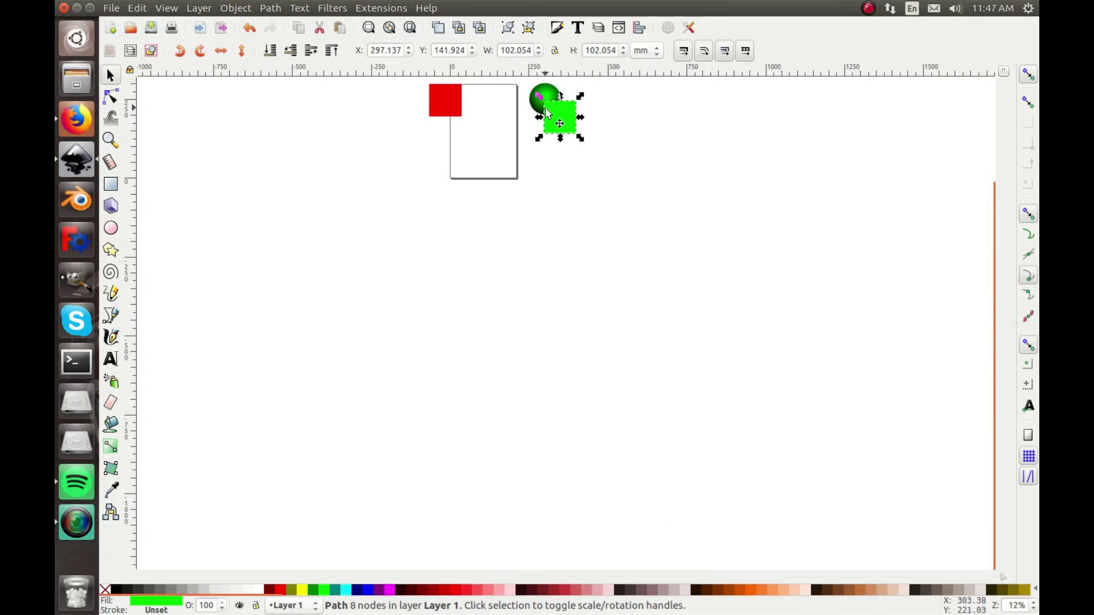
# Step: Shift the green square near the circle and delete it, keeping the red square and the circle
pyautogui.scroll(2, 547, 117)
pyautogui.scroll(3, 549, 117)
pyautogui.moveTo(549, 114); pyautogui.dragTo(516, 288)
pyautogui.moveTo(596, 347); pyautogui.dragTo(527, 308)
pyautogui.click(777, 311)
pyautogui.click(592, 256)
pyautogui.press('Delete')
pyautogui.scroll(-2, 570, 285)
pyautogui.scroll(-2, 569, 285)
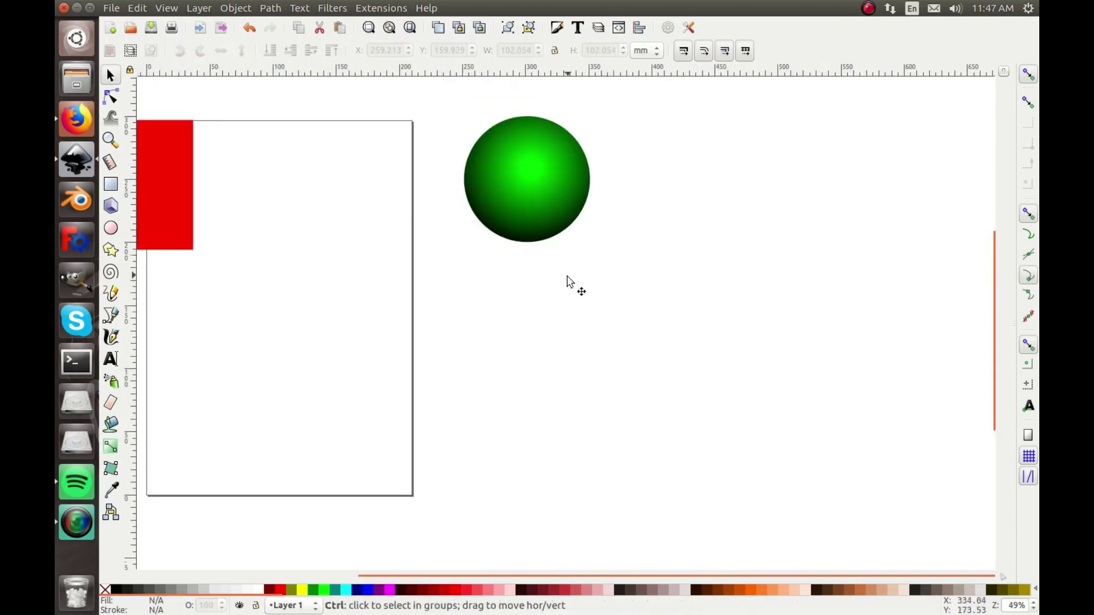
# Step: Draw three end-to-end connector lines as an open zigzag about 114 mm wide and 74 mm high in the page's lower half
pyautogui.click(110, 512)
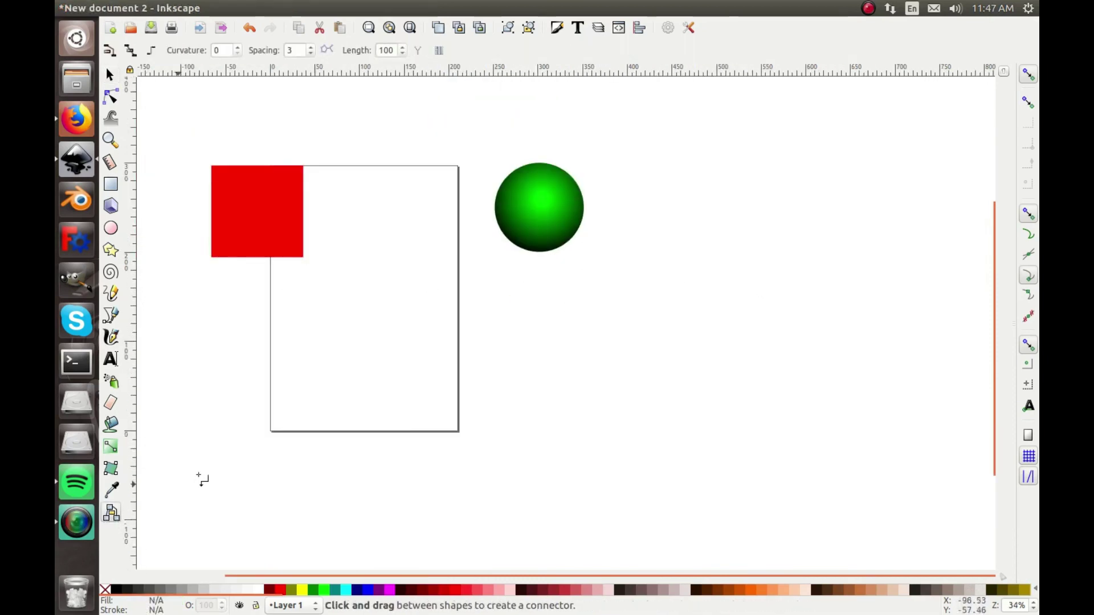
pyautogui.moveTo(323, 354); pyautogui.dragTo(392, 386)
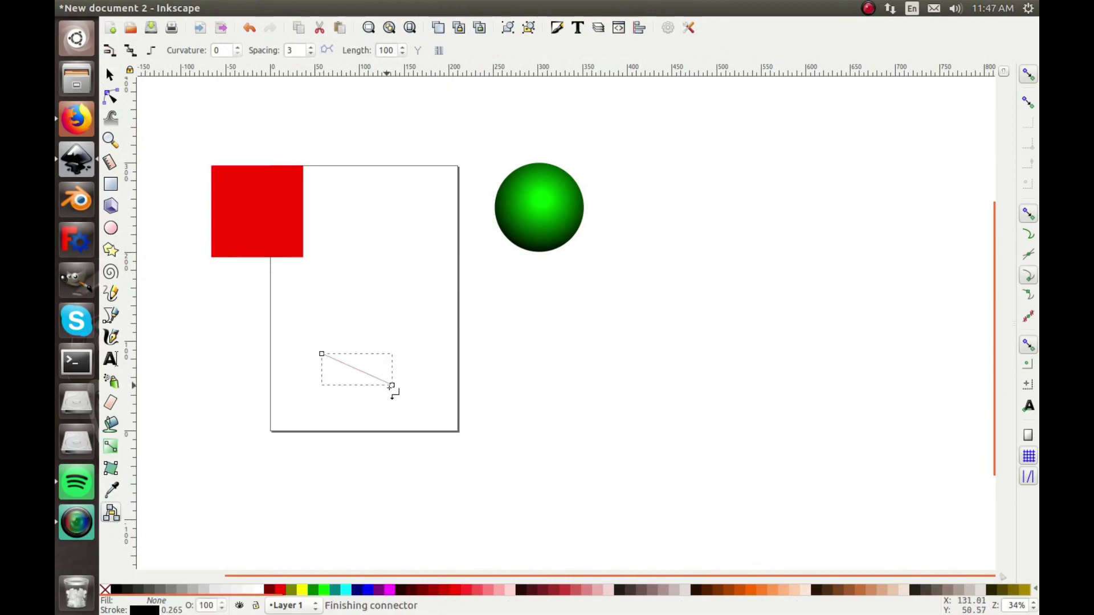
pyautogui.moveTo(423, 320); pyautogui.dragTo(394, 382)
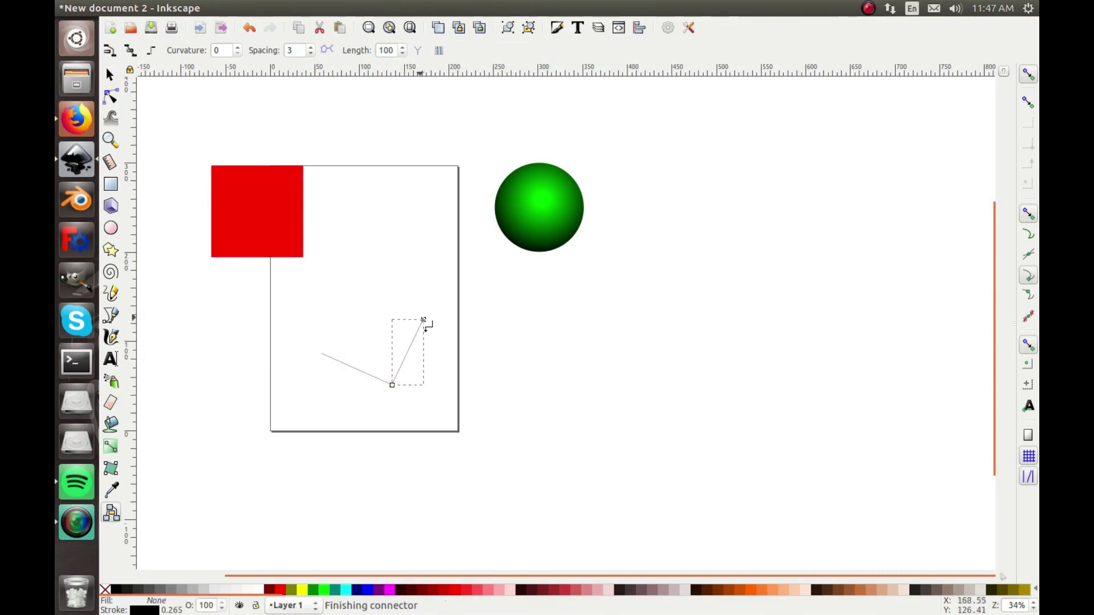
pyautogui.moveTo(371, 345); pyautogui.dragTo(423, 320)
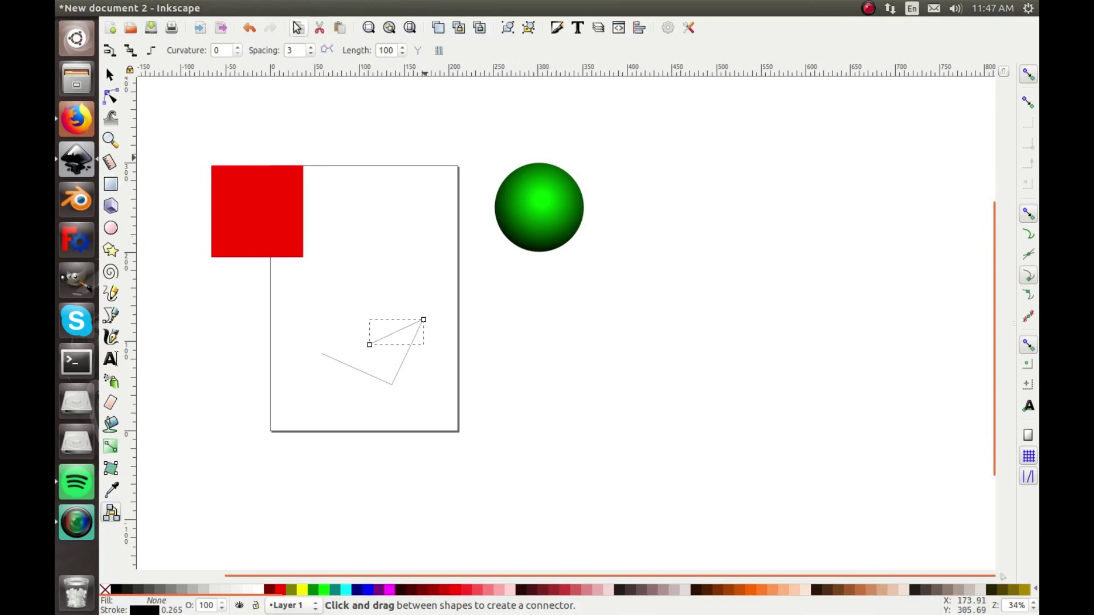
# Step: Show the red square's connection point, and select all three connector lines together
pyautogui.click(278, 199)
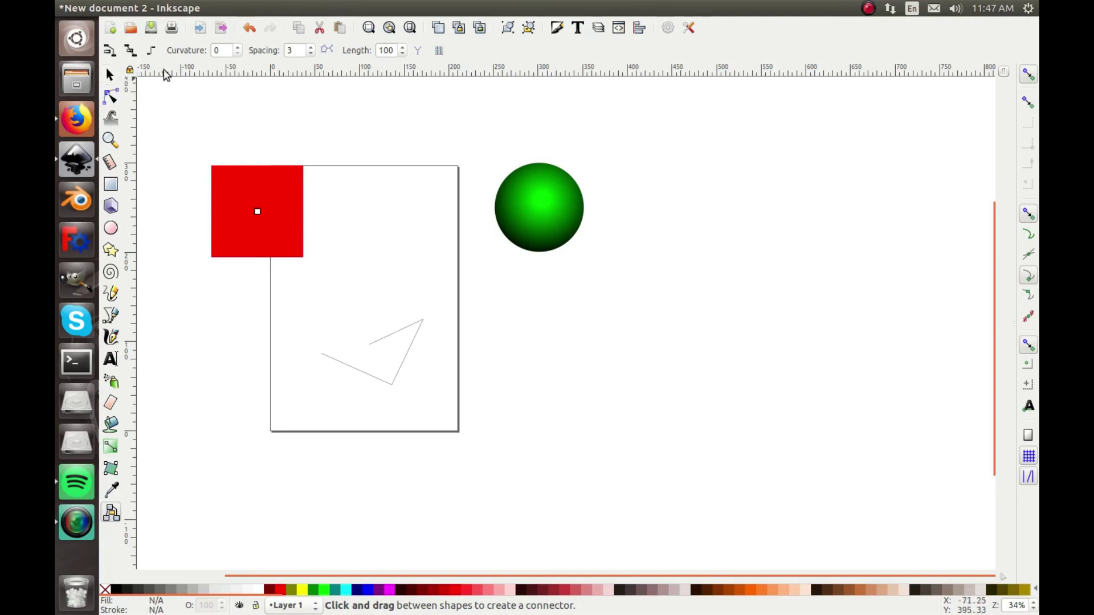
pyautogui.click(111, 74)
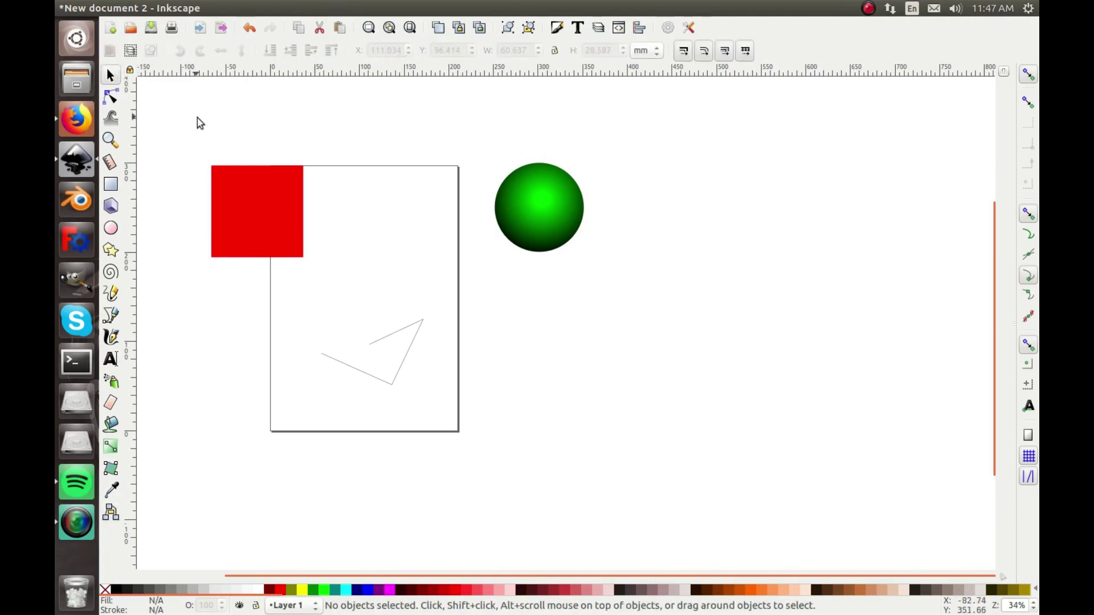
pyautogui.moveTo(492, 275); pyautogui.dragTo(290, 395)
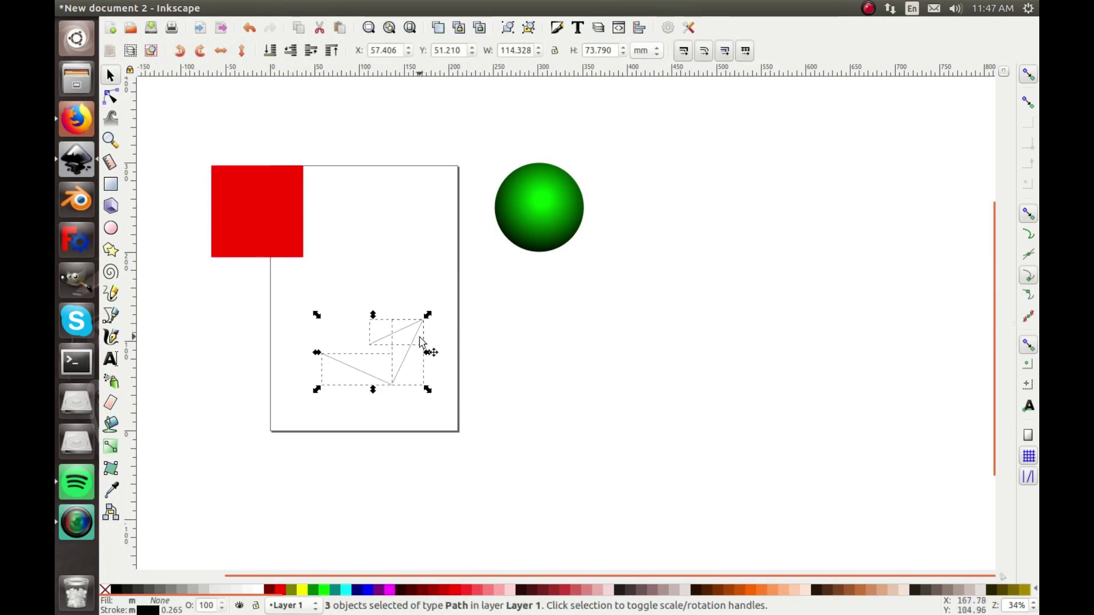